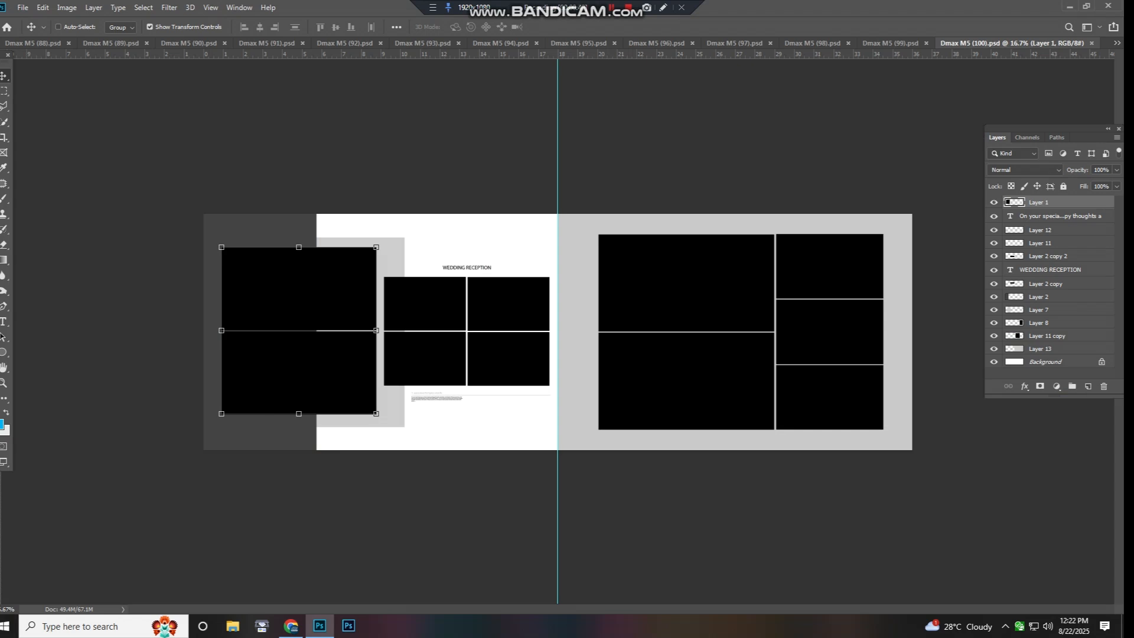
# - Try shifting the left page's photo frames on Layer 1 and the light grey panel on Layer 7, undoing each move
pyautogui.moveTo(324, 343); pyautogui.dragTo(335, 298)
pyautogui.hotkey('ctrl', 'z')
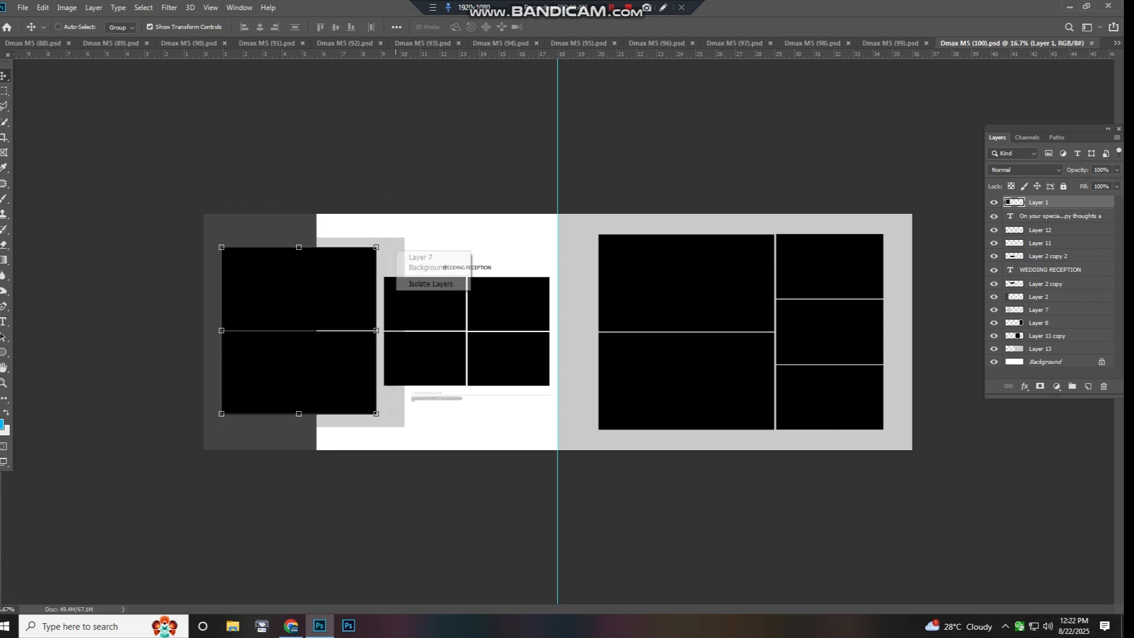
pyautogui.click(419, 258)
pyautogui.moveTo(392, 266); pyautogui.dragTo(435, 229)
pyautogui.hotkey('ctrl', 'z')
# - Try narrowing and moving the dark grey panel on Layer 2, undoing both changes
pyautogui.rightClick(282, 229)
pyautogui.click(302, 235)
pyautogui.moveTo(316, 332); pyautogui.dragTo(240, 329)
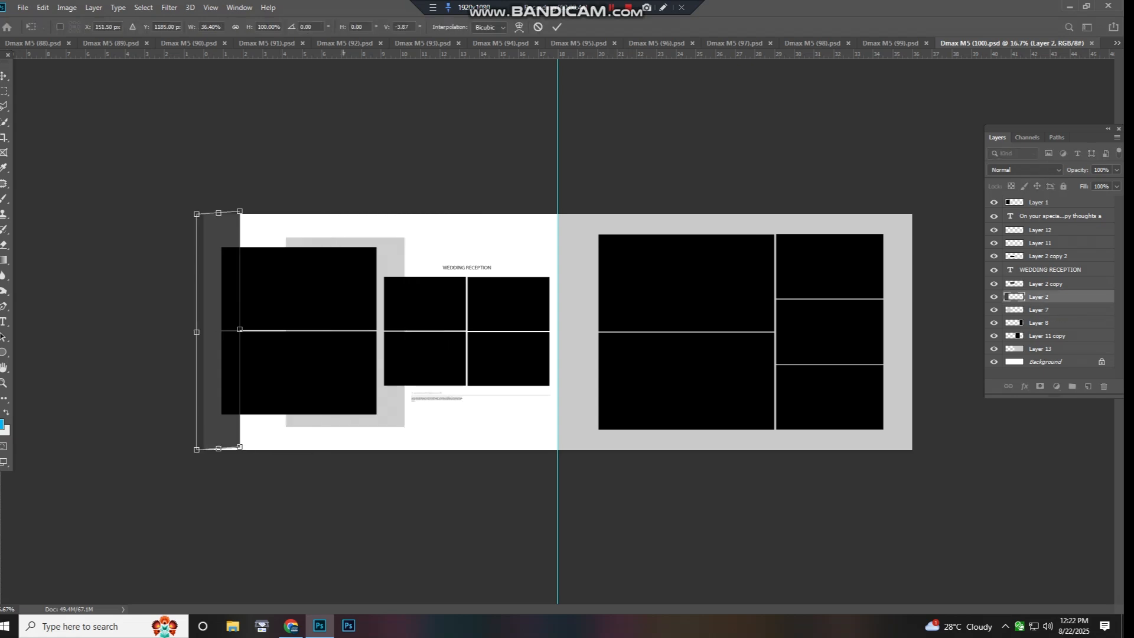
pyautogui.press('Return')
pyautogui.hotkey('ctrl', 'z')
pyautogui.moveTo(307, 239); pyautogui.dragTo(361, 198)
pyautogui.hotkey('ctrl', 'z')
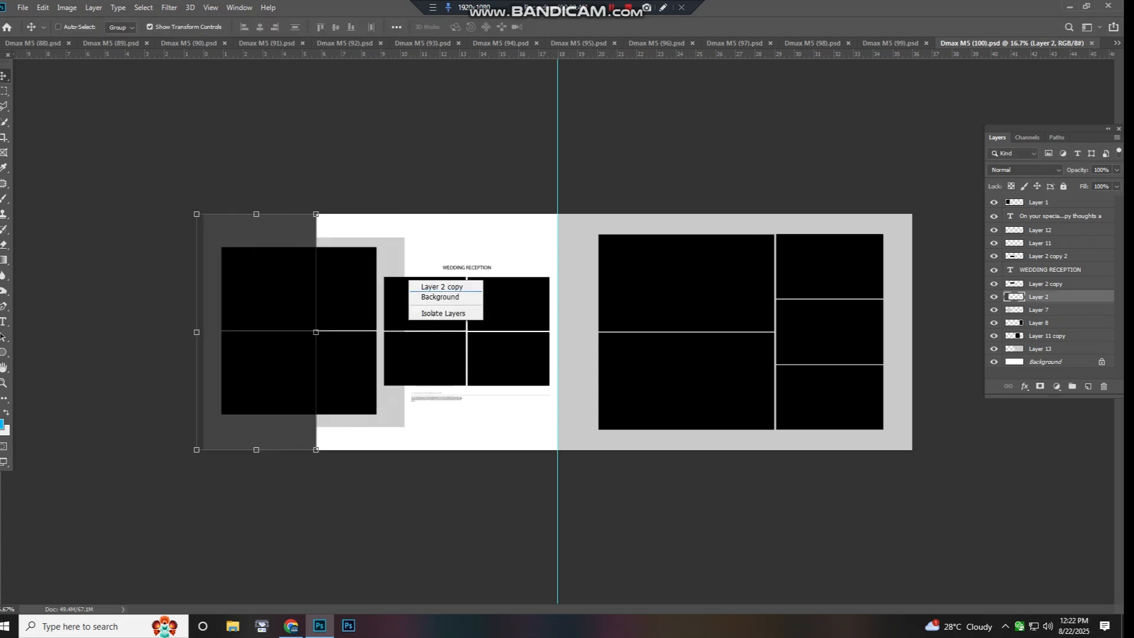
# - Try moving the upper frame pair on Layer 2 copy and the lower pair on Layer 2 copy 2, undoing each move
pyautogui.moveTo(409, 306); pyautogui.dragTo(411, 262)
pyautogui.hotkey('ctrl', 'z')
pyautogui.rightClick(425, 363)
pyautogui.click(440, 369)
pyautogui.moveTo(441, 369); pyautogui.dragTo(426, 409)
pyautogui.hotkey('ctrl', 'z')
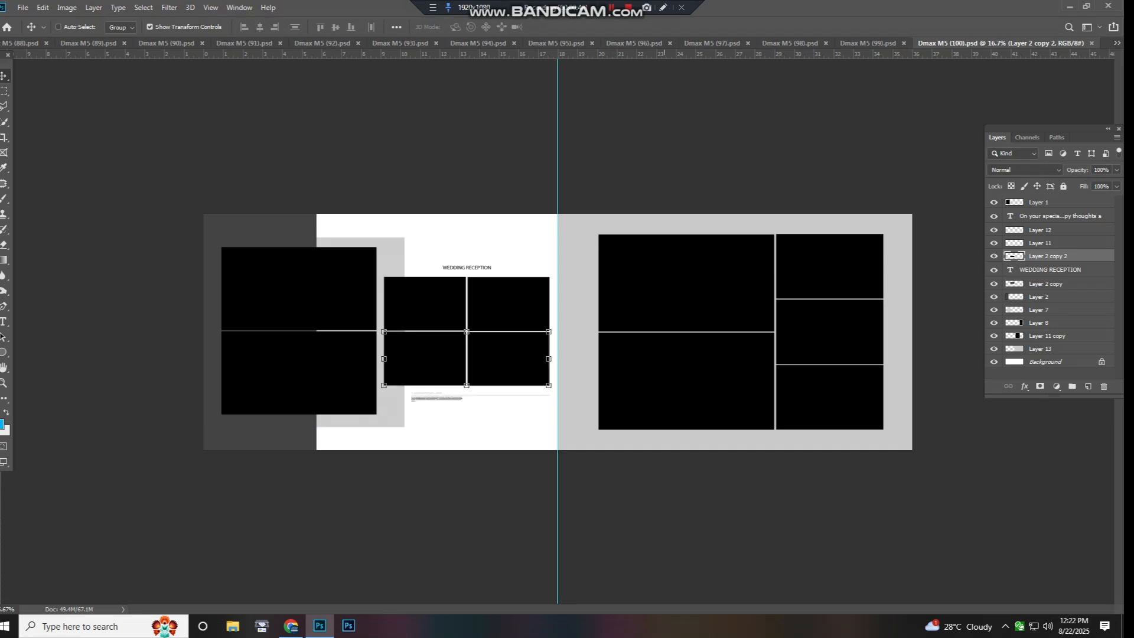
# - Check the right page's grey background on Layer 13 with a trial move and close Dmax M5 (100).psd
pyautogui.rightClick(664, 282)
pyautogui.click(678, 289)
pyautogui.rightClick(608, 288)
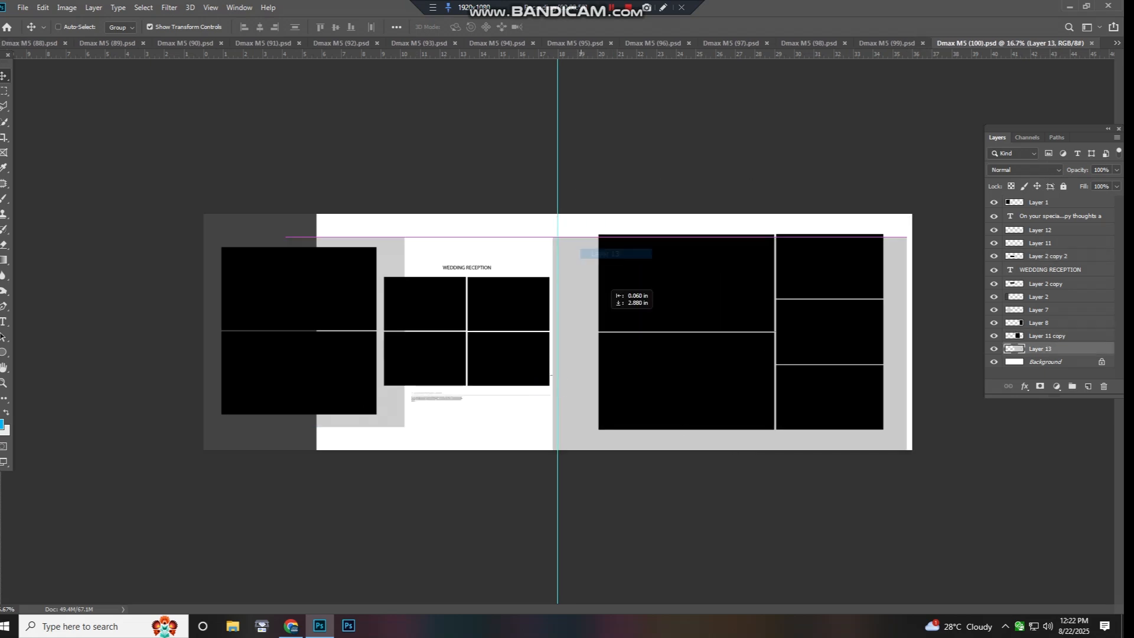
pyautogui.click(623, 302)
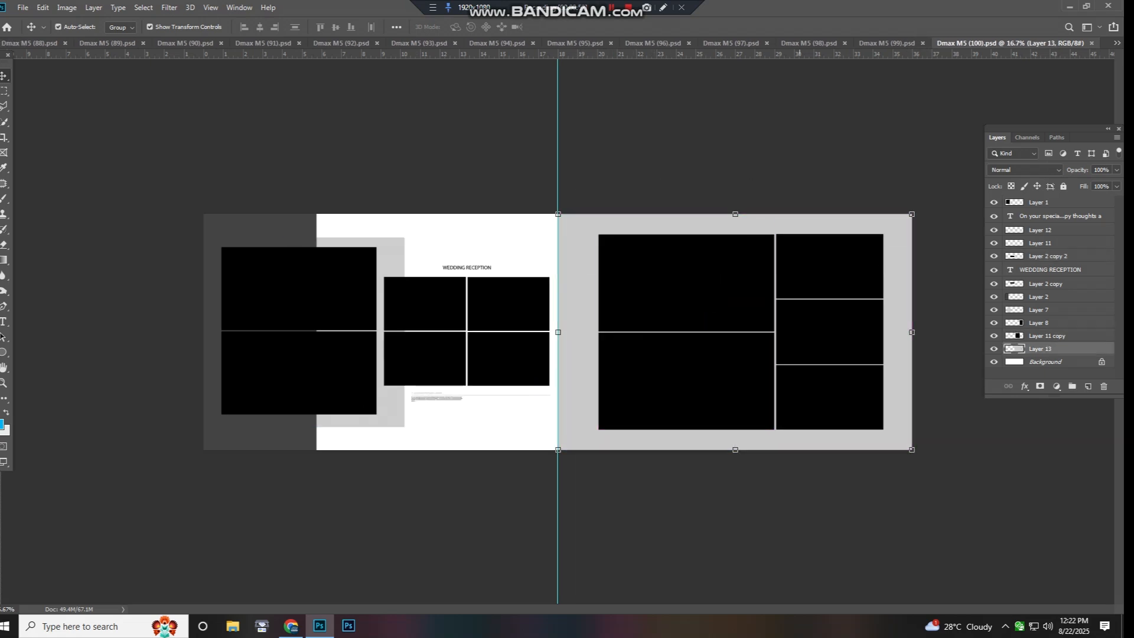
pyautogui.hotkey('ctrl', 'w')
# - Try moving the stacked frames on Layer 40 and the tall photo frame beside them, undoing each move
pyautogui.moveTo(763, 310); pyautogui.dragTo(827, 286)
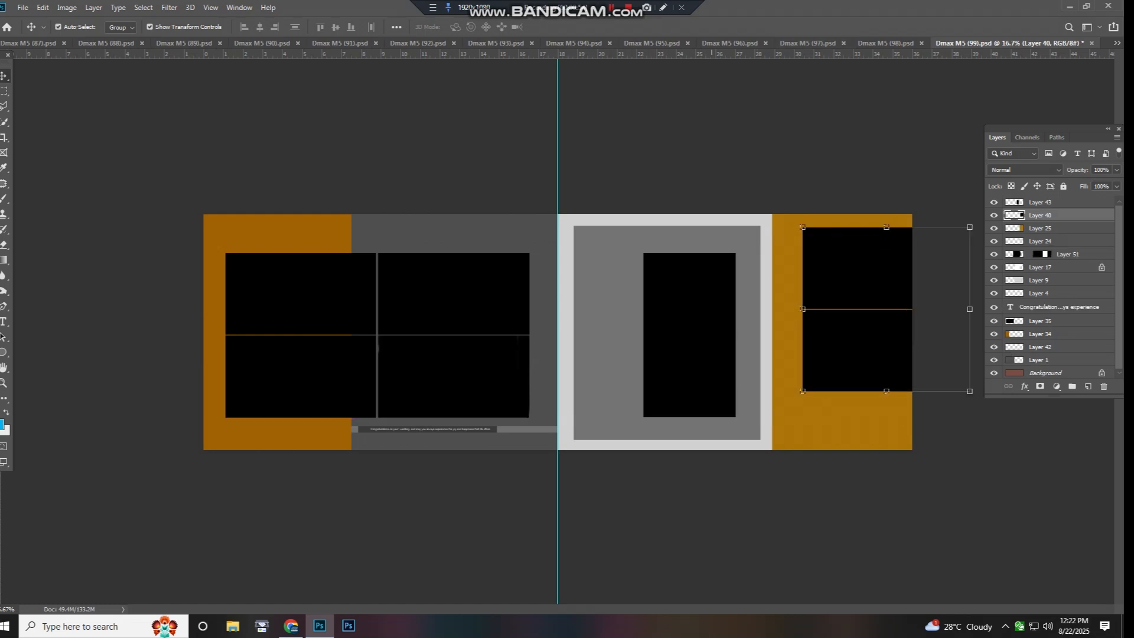
pyautogui.hotkey('ctrl', 'z')
pyautogui.rightClick(646, 304)
pyautogui.click(662, 311)
pyautogui.moveTo(668, 313); pyautogui.dragTo(609, 334)
pyautogui.hotkey('ctrl', 'z')
# - Select the masked image on Layer 51, try shifting the panel on Layer 17, and undo the move
pyautogui.rightClick(603, 240)
pyautogui.click(629, 246)
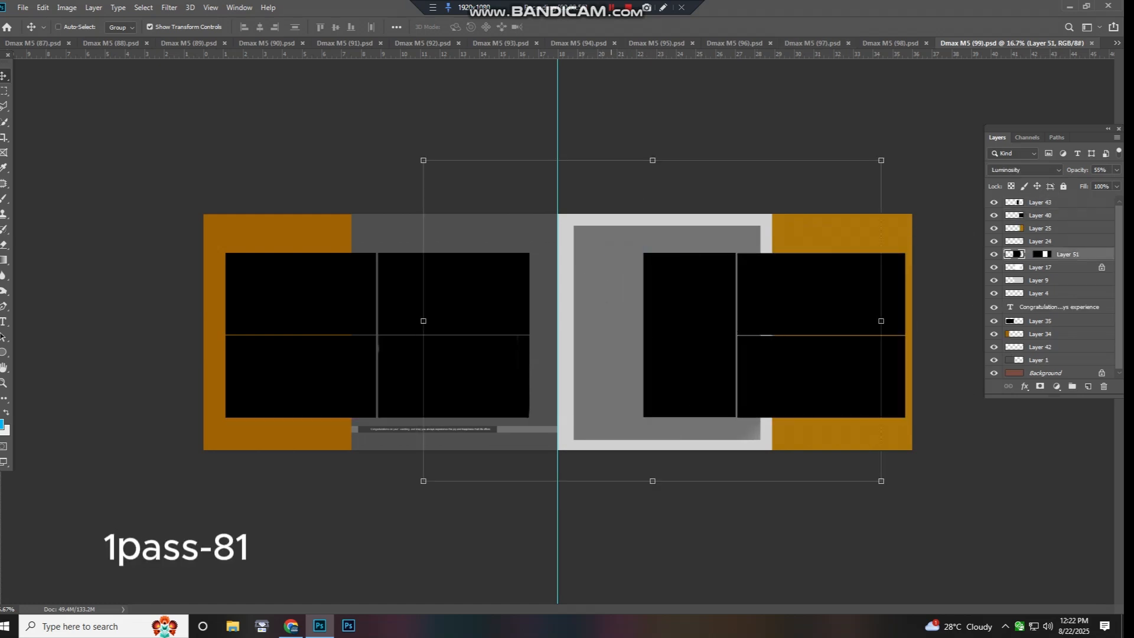
pyautogui.click(626, 262)
pyautogui.moveTo(627, 262); pyautogui.dragTo(647, 216)
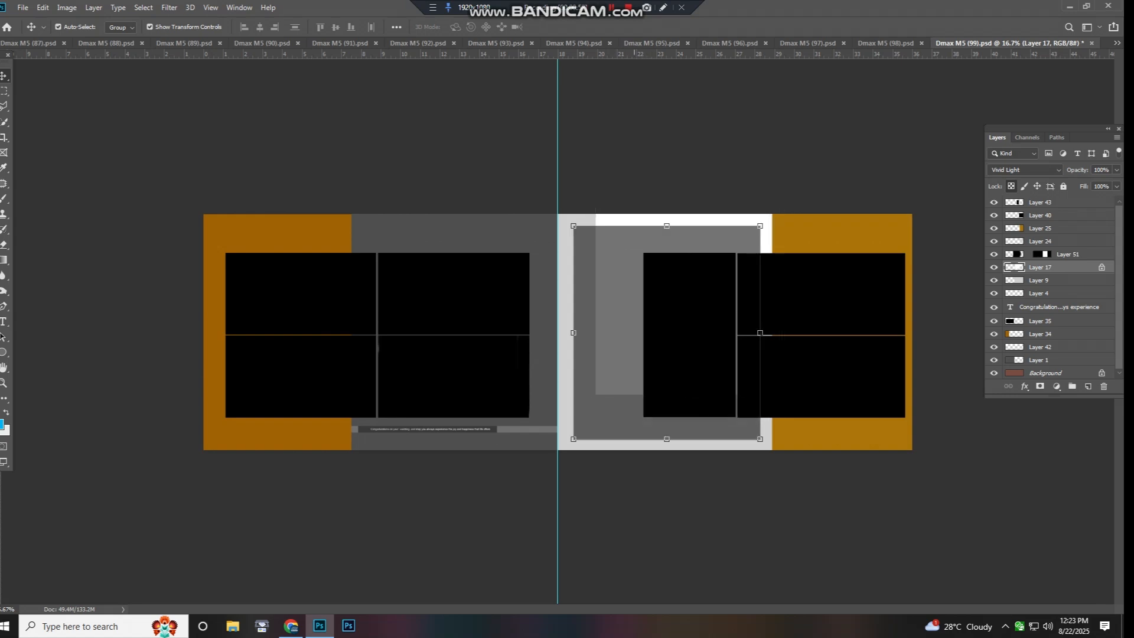
pyautogui.hotkey('ctrl', 'z')
# - Try moving the left page's four-photo grid on Layer 35 and the orange panel on Layer 34, undoing each move
pyautogui.rightClick(443, 299)
pyautogui.click(458, 305)
pyautogui.moveTo(457, 305); pyautogui.dragTo(500, 280)
pyautogui.hotkey('ctrl', 'z')
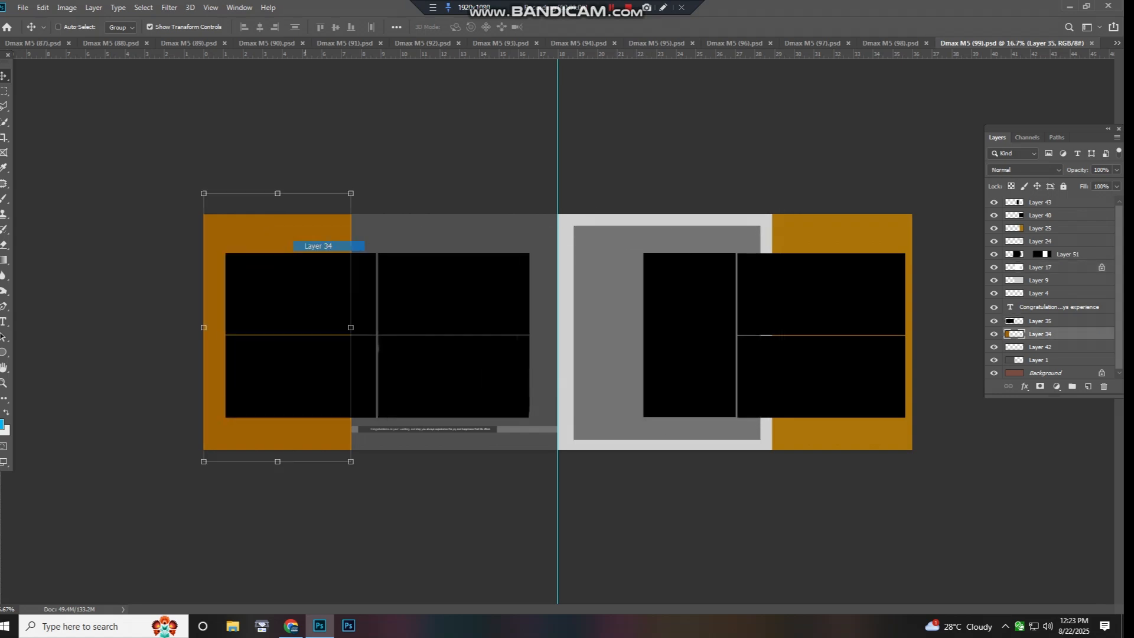
pyautogui.moveTo(305, 246); pyautogui.dragTo(208, 273)
pyautogui.hotkey('ctrl', 'z')
# - Close the Dmax M5 (99).psd document
pyautogui.scroll(-3, 532, 331)
pyautogui.scroll(2, 532, 331)
pyautogui.hotkey('ctrl', 'w')
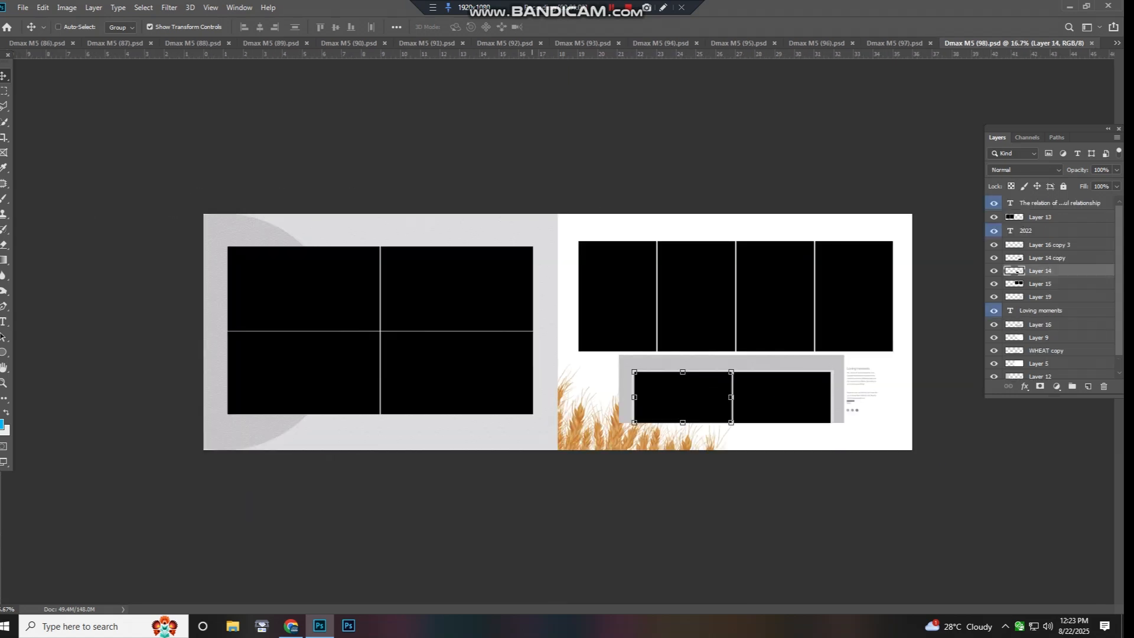
# - Try moving the Background layer of Dmax M5 (98).psd and dismiss the resulting message
pyautogui.scroll(-3, 532, 331)
pyautogui.rightClick(547, 341)
pyautogui.click(562, 349)
pyautogui.moveTo(561, 349); pyautogui.dragTo(576, 340)
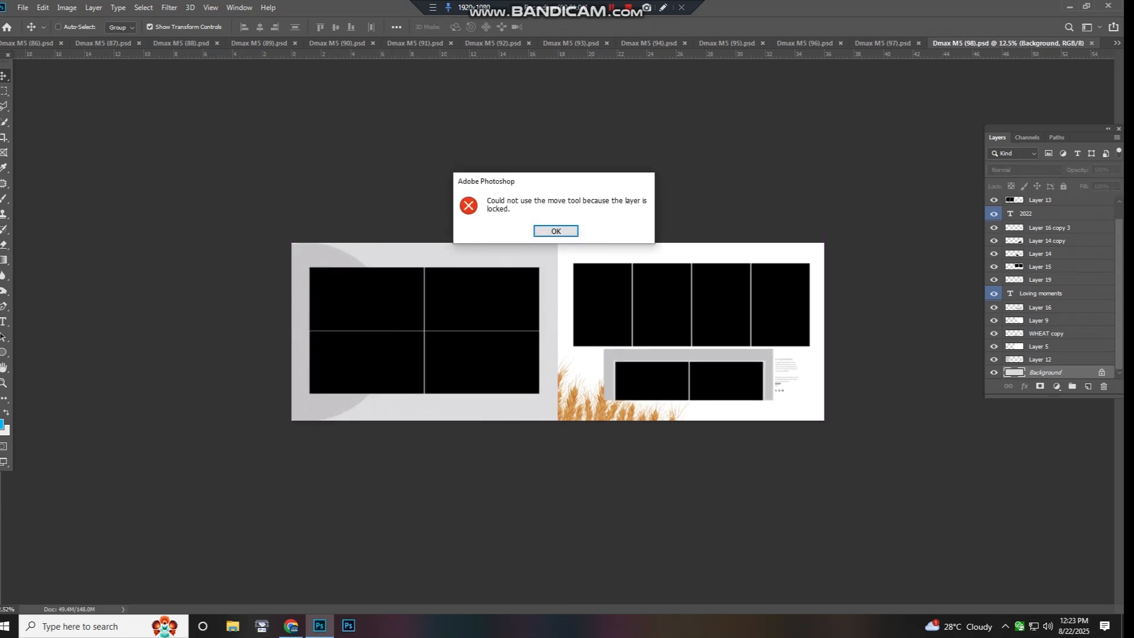
pyautogui.click(556, 231)
# - Try moving the layers of the small two-photo block at the bottom of the right page
pyautogui.moveTo(674, 362); pyautogui.dragTo(673, 330)
pyautogui.press('Return')
pyautogui.click(668, 388)
pyautogui.hotkey('ctrl', 'z')
pyautogui.rightClick(719, 390)
pyautogui.click(735, 397)
pyautogui.moveTo(735, 397); pyautogui.dragTo(732, 381)
# - Try moving the four-photo strip on Layer 15 and the left photo grid on Layer 13, undoing each move
pyautogui.rightClick(793, 314)
pyautogui.click(806, 321)
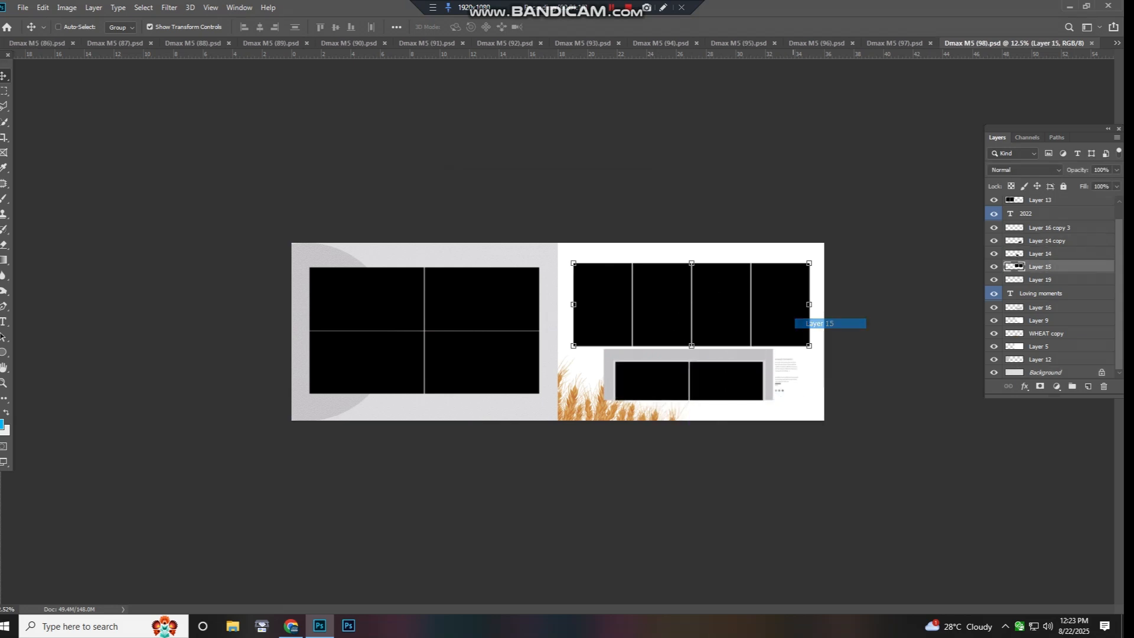
pyautogui.moveTo(789, 321); pyautogui.dragTo(776, 268)
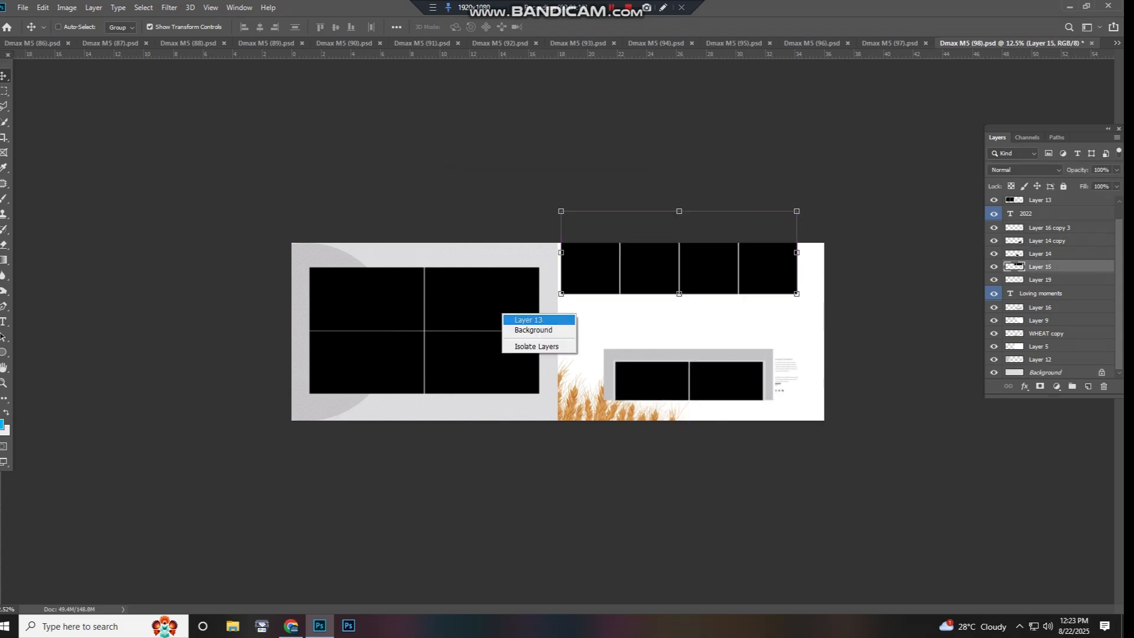
pyautogui.click(515, 320)
pyautogui.hotkey('ctrl', 'z')
pyautogui.moveTo(514, 321); pyautogui.dragTo(534, 299)
pyautogui.hotkey('ctrl', 'z')
# - Test-move the grey circle on Layer 12, undo it, and close Dmax M5 (98).psd
pyautogui.rightClick(486, 307)
pyautogui.click(503, 314)
pyautogui.hotkey('ctrl', 'z')
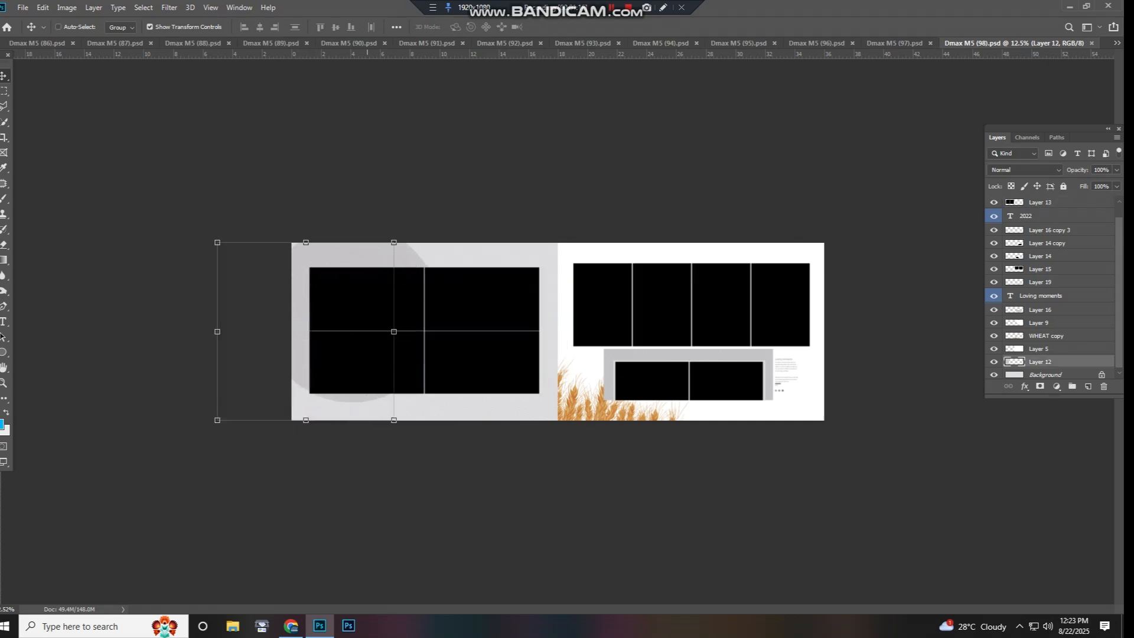
pyautogui.hotkey('ctrl', 'w')
# - Try moving the Color Lookup 2 adjustment and the lantern image on Layer 10
pyautogui.rightClick(651, 280)
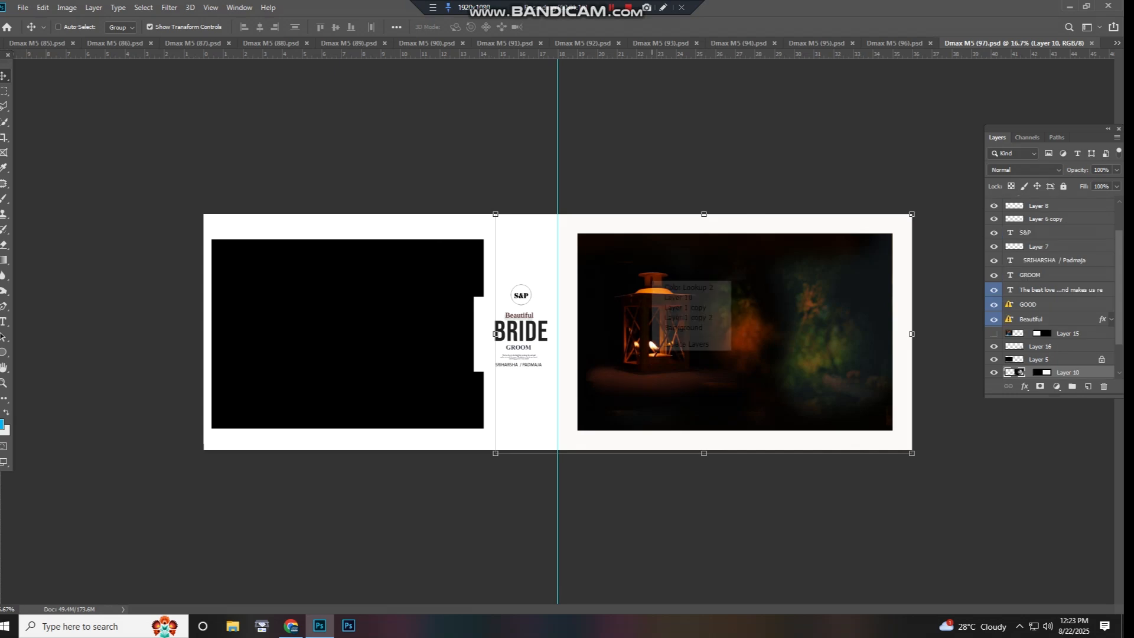
pyautogui.click(659, 287)
pyautogui.moveTo(658, 287); pyautogui.dragTo(648, 317)
pyautogui.rightClick(702, 298)
pyautogui.click(730, 316)
pyautogui.moveTo(731, 318); pyautogui.dragTo(732, 460)
# - Try moving the Color Lookup 3 adjustment and the Layer 1 copy image, and undo the trial moves
pyautogui.keyDown('ctrl'); pyautogui.rightClick(684, 261); pyautogui.keyUp('ctrl')
pyautogui.click(687, 268)
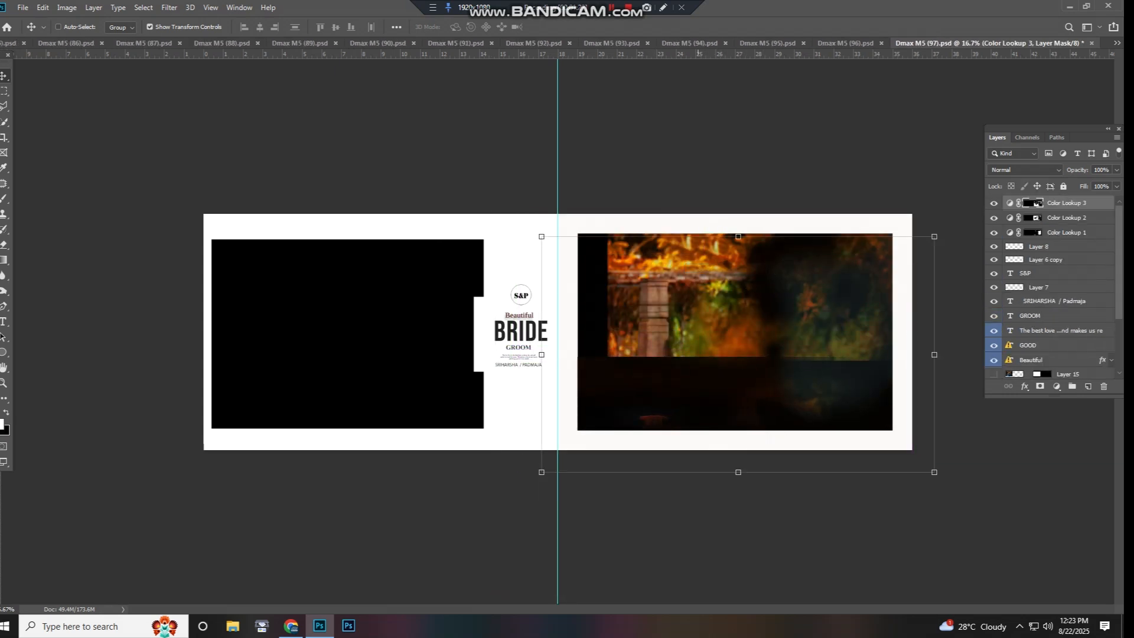
pyautogui.rightClick(699, 280)
pyautogui.click(706, 296)
pyautogui.moveTo(707, 296); pyautogui.dragTo(712, 314)
pyautogui.hotkey('ctrl', 'z')
pyautogui.hotkey('ctrl', 'z')
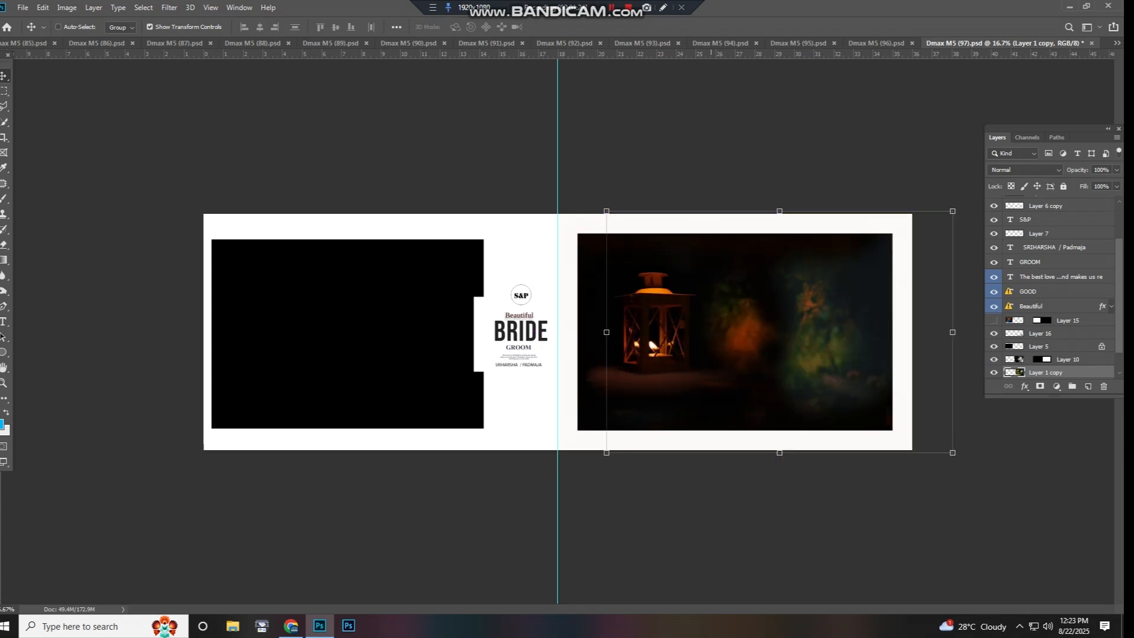
# - Try moving the left page's black photo area on Layer 5, undo it, and attempt to move the Background layer
pyautogui.rightClick(324, 304)
pyautogui.click(349, 315)
pyautogui.moveTo(351, 316); pyautogui.dragTo(356, 312)
pyautogui.hotkey('ctrl', 'z')
pyautogui.rightClick(532, 319)
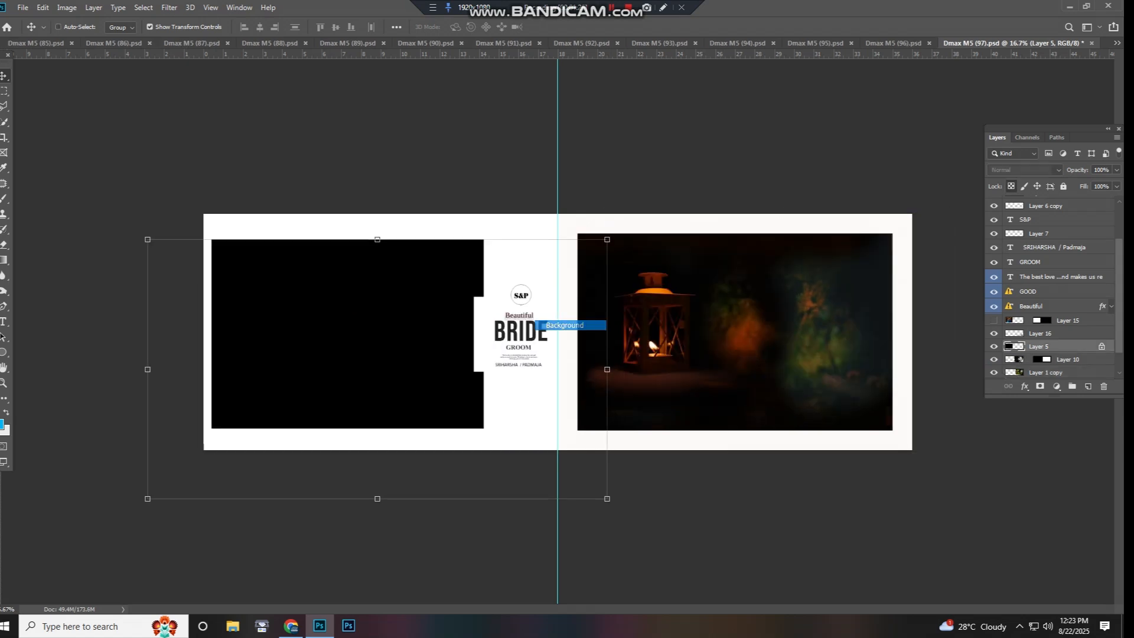
pyautogui.click(551, 337)
pyautogui.click(551, 338)
pyautogui.press('Return')
# - Examine the bride-and-groom title text and the lantern photo up close
pyautogui.scroll(8, 548, 335)
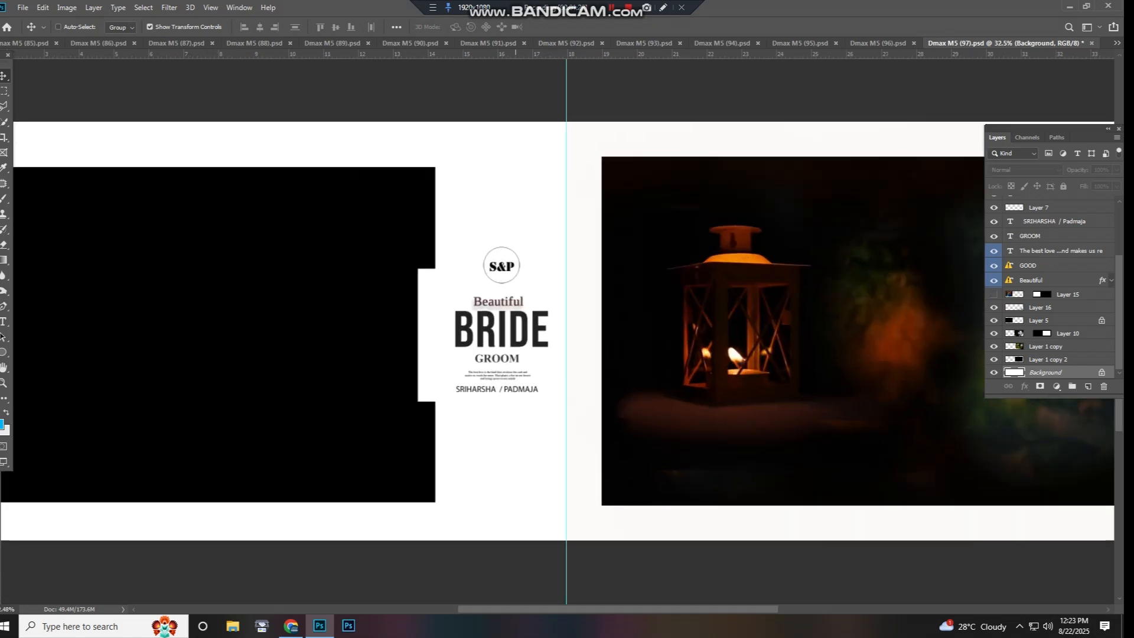
pyautogui.moveTo(475, 358); pyautogui.dragTo(533, 387)
pyautogui.scroll(4, 535, 387)
pyautogui.scroll(-4, 534, 387)
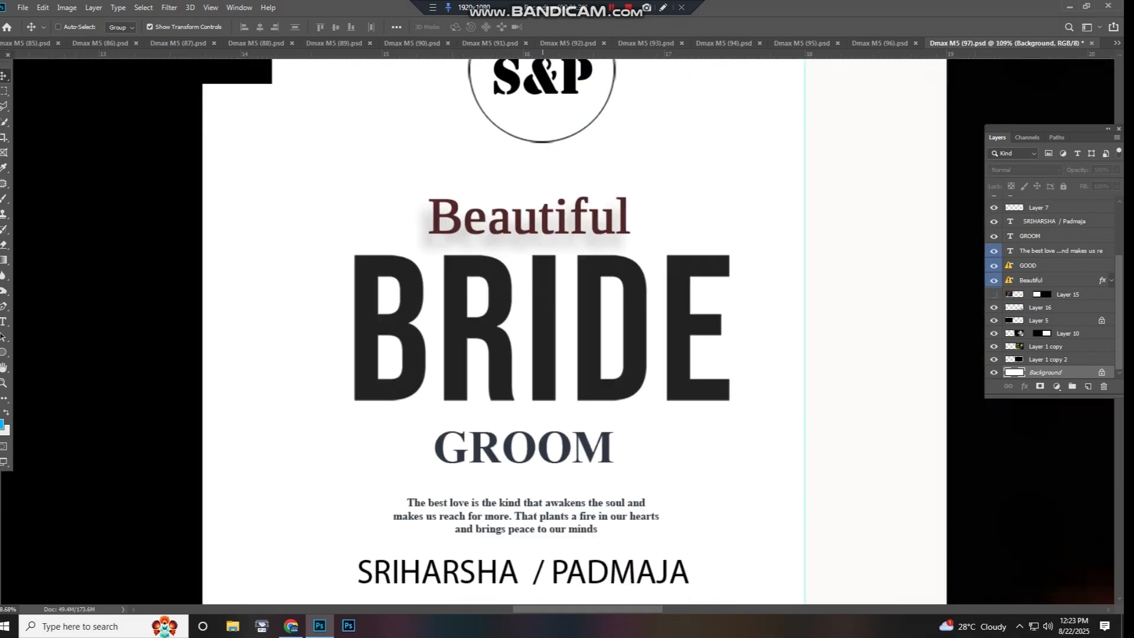
pyautogui.moveTo(936, 386); pyautogui.dragTo(609, 384)
pyautogui.scroll(-6, 179, 394)
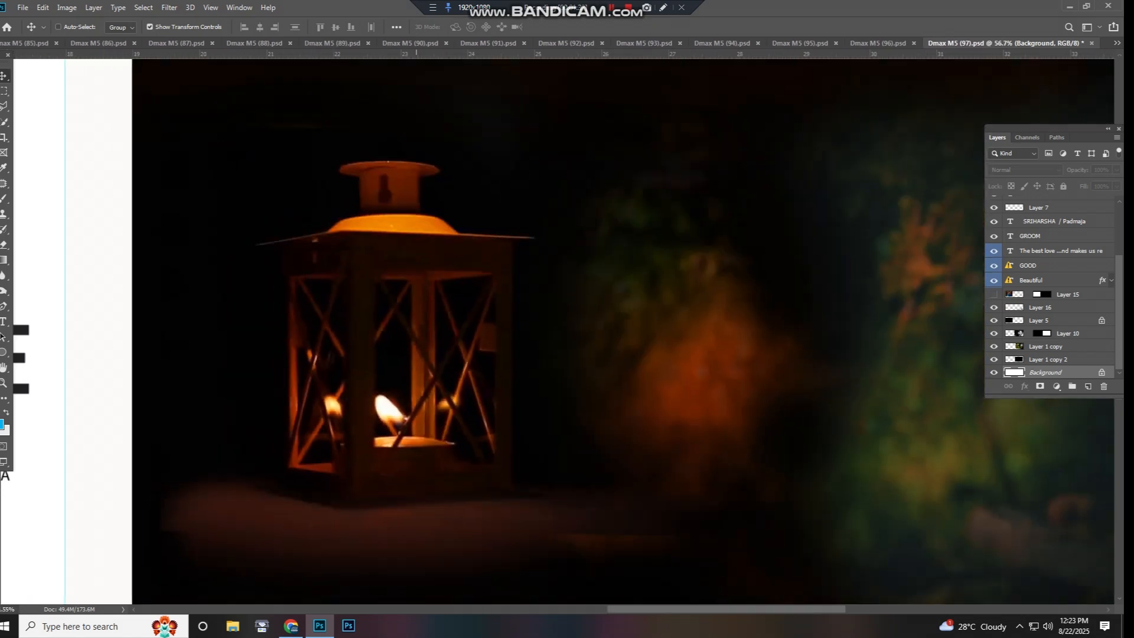
# - Close Dmax M5 (97).psd without saving the changes
pyautogui.hotkey('ctrl', '0')
pyautogui.hotkey('ctrl', 'w')
pyautogui.press('n')
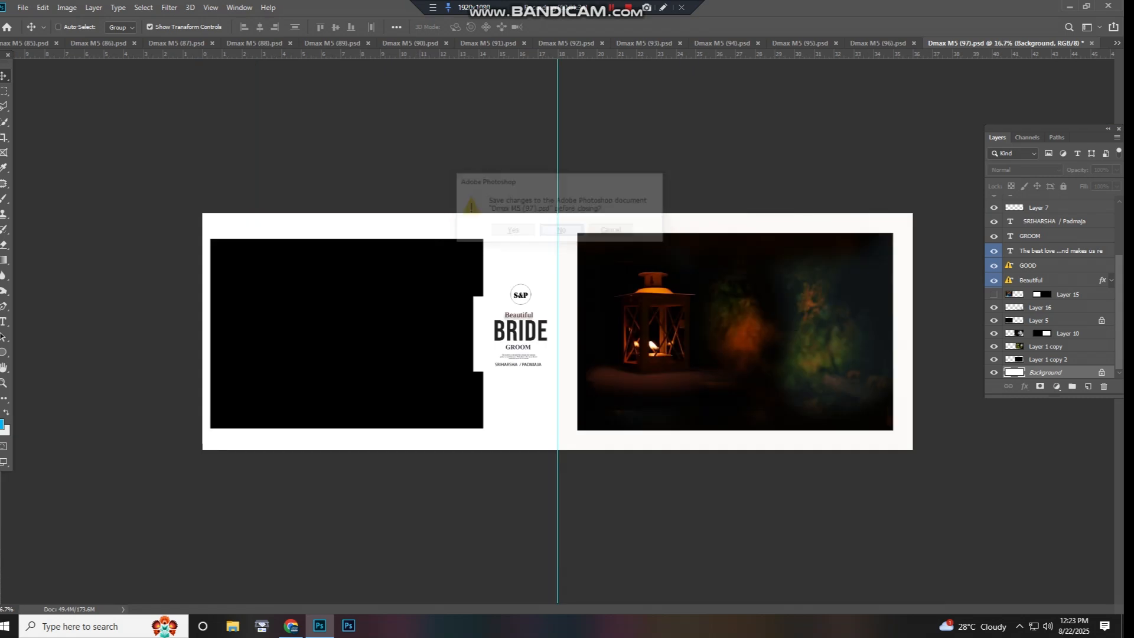
# - Fit Dmax M5 (96).psd to the window and try moving the left page's frames on Layer 1, undoing the moves
pyautogui.hotkey('ctrl', '0')
pyautogui.moveTo(414, 316); pyautogui.dragTo(353, 340)
pyautogui.hotkey('ctrl', 'z')
pyautogui.rightClick(391, 346)
pyautogui.click(420, 353)
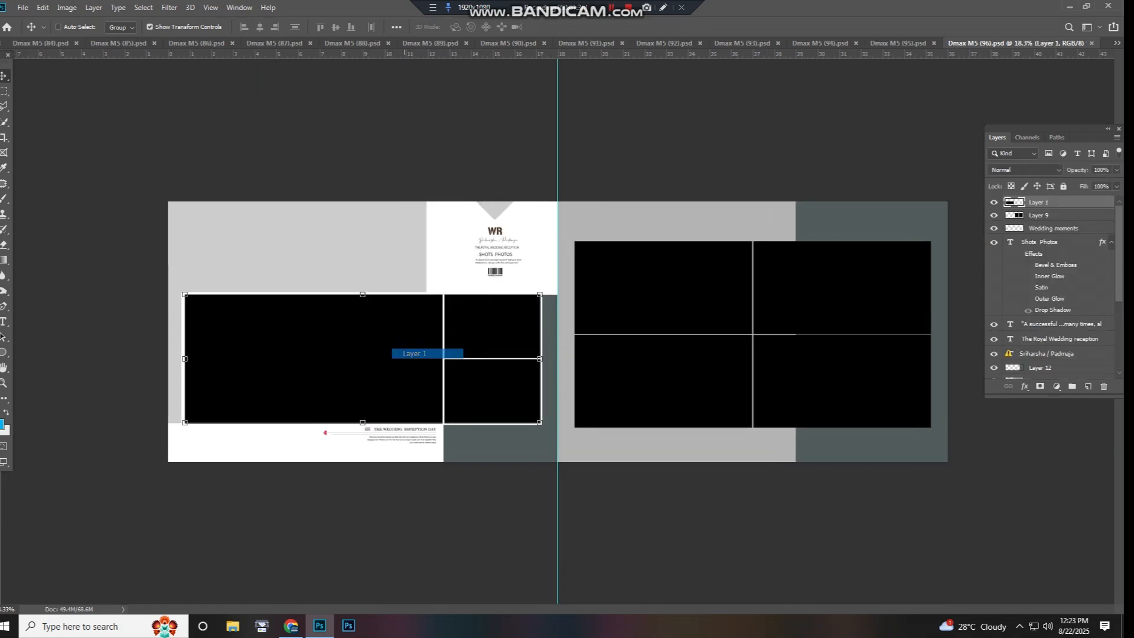
pyautogui.moveTo(450, 367); pyautogui.dragTo(440, 379)
pyautogui.hotkey('ctrl', 'z')
# - Try moving the right page's four-photo grid on Layer 9 and undo the move
pyautogui.rightClick(624, 316)
pyautogui.click(638, 323)
pyautogui.moveTo(642, 289); pyautogui.dragTo(618, 270)
pyautogui.hotkey('ctrl', 'z')
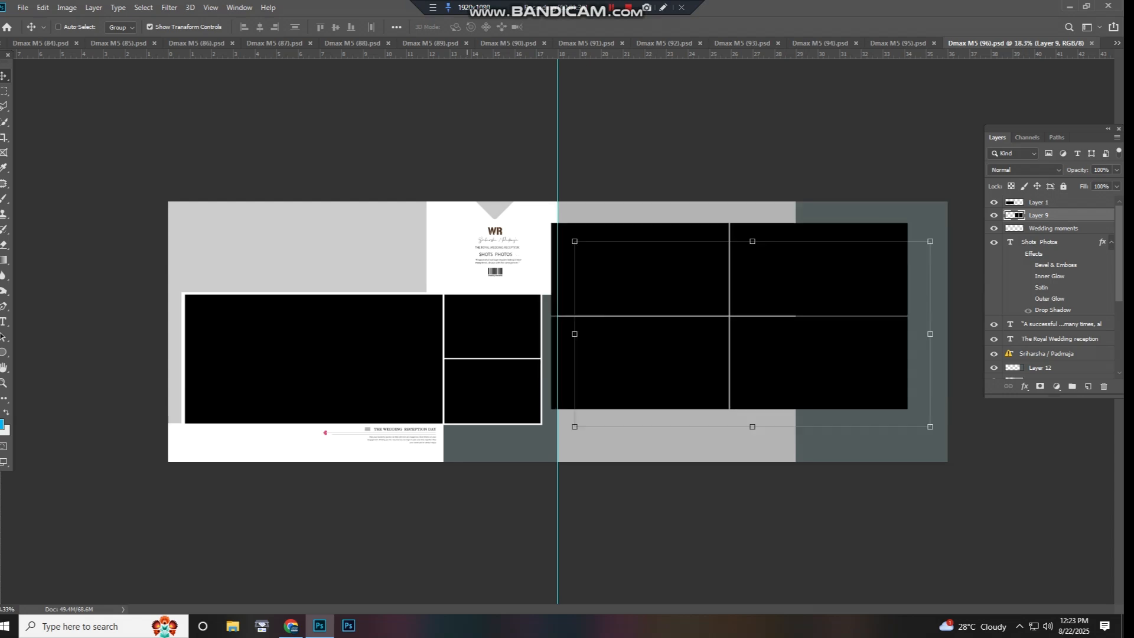
# - Try moving the dark and white background areas at the foot of the left page, and close Dmax M5 (96).psd
pyautogui.rightClick(483, 443)
pyautogui.click(493, 450)
pyautogui.moveTo(493, 450); pyautogui.dragTo(552, 404)
pyautogui.rightClick(416, 437)
pyautogui.click(427, 444)
pyautogui.moveTo(442, 423); pyautogui.dragTo(460, 408)
pyautogui.click(556, 231)
pyautogui.hotkey('ctrl', 'w')
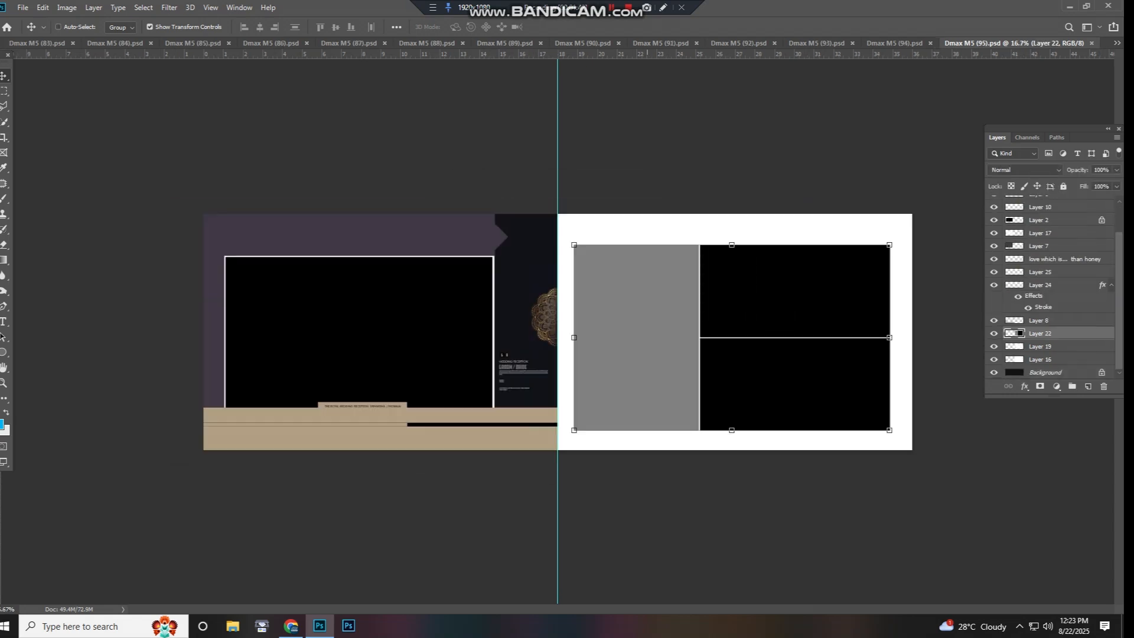
# - Try moving the right page's photo block on Layer 22 and the dark area beside the fold, dismissing the message
pyautogui.moveTo(623, 344); pyautogui.dragTo(573, 368)
pyautogui.hotkey('ctrl', 'z')
pyautogui.click(539, 266)
pyautogui.moveTo(539, 267); pyautogui.dragTo(544, 296)
pyautogui.click(556, 231)
# - Pick the gold ornament on Layer 6, try shifting the purple panel on Layer 7, and undo the move
pyautogui.rightClick(534, 284)
pyautogui.click(544, 291)
pyautogui.rightClick(544, 307)
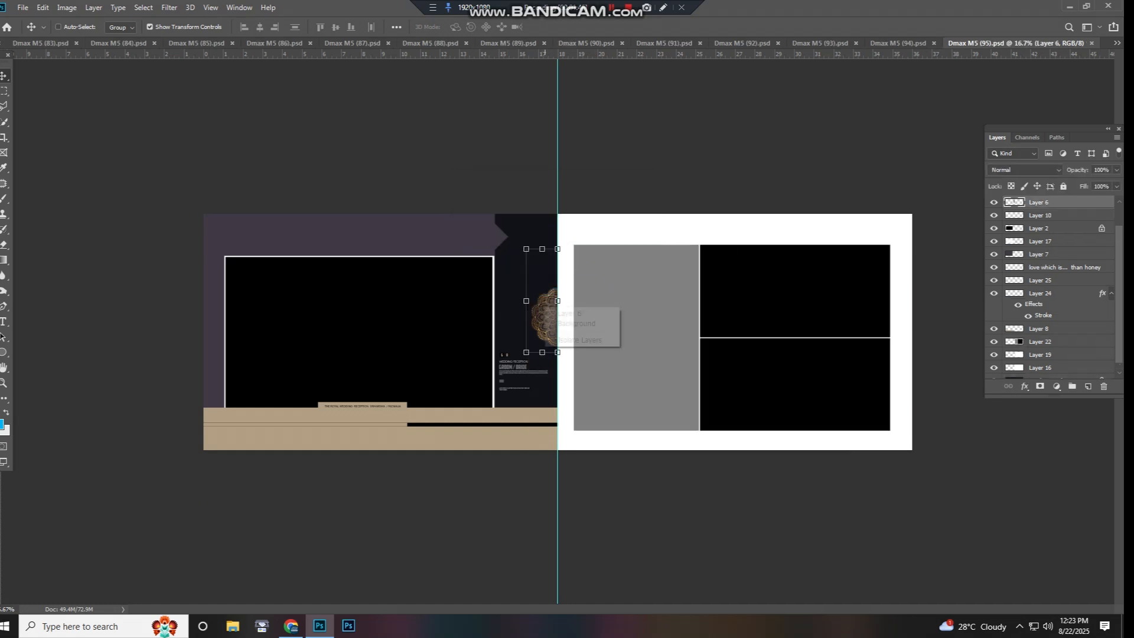
pyautogui.rightClick(472, 233)
pyautogui.click(495, 240)
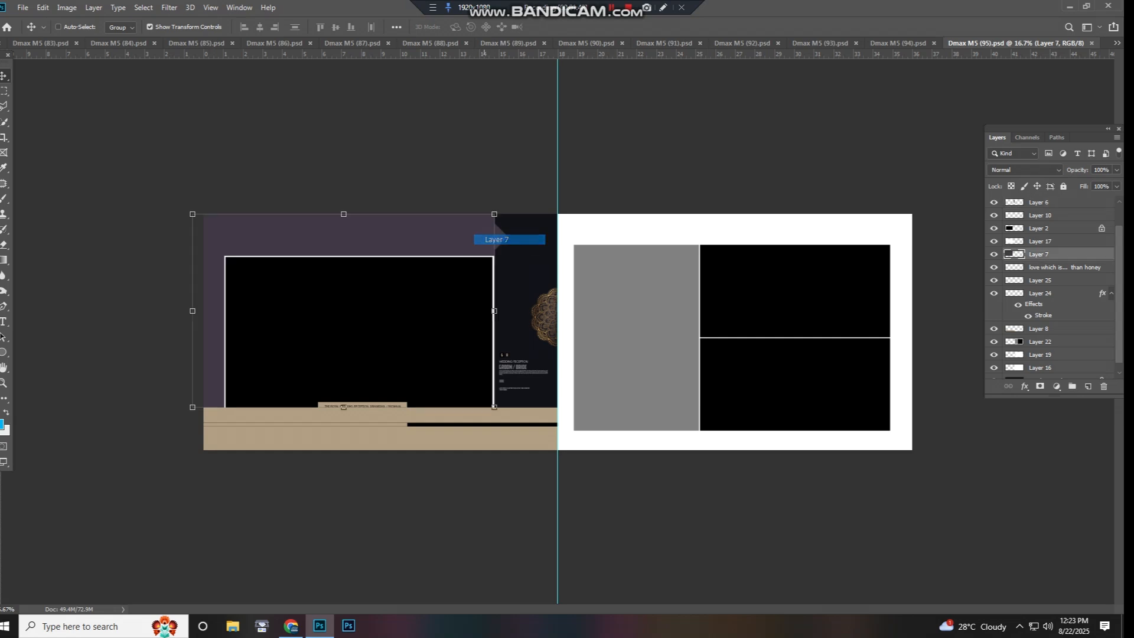
pyautogui.moveTo(495, 241); pyautogui.dragTo(447, 235)
pyautogui.hotkey('ctrl', 'z')
# - Pick the Background layer, try moving the large photo area on Layer 2, and undo the move
pyautogui.rightClick(503, 233)
pyautogui.click(515, 239)
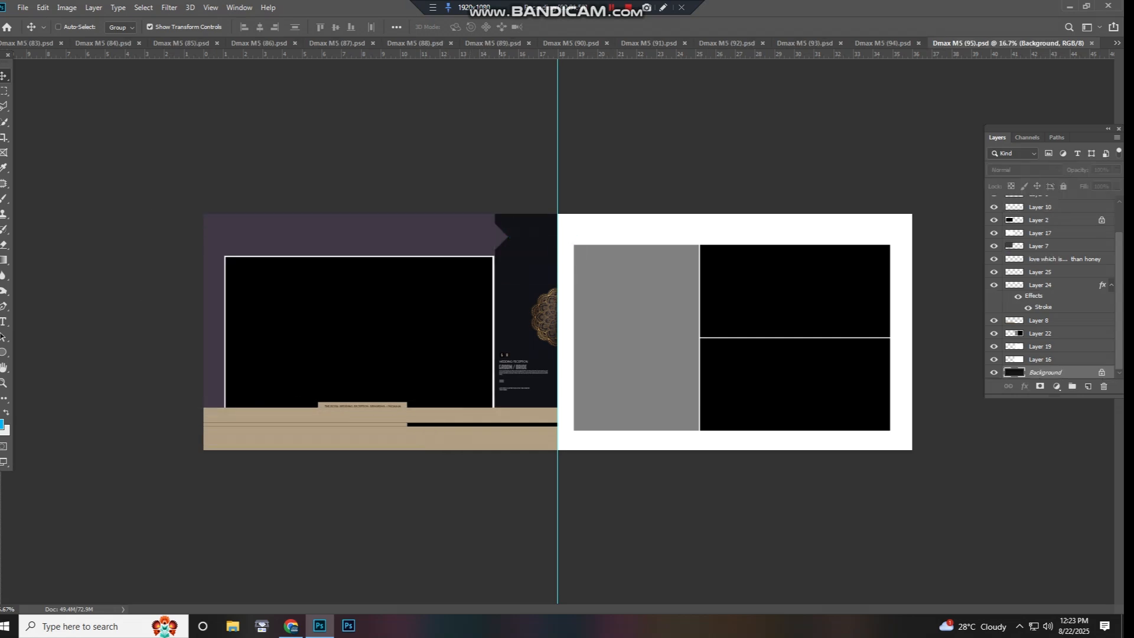
pyautogui.rightClick(470, 329)
pyautogui.click(489, 336)
pyautogui.moveTo(488, 336); pyautogui.dragTo(476, 333)
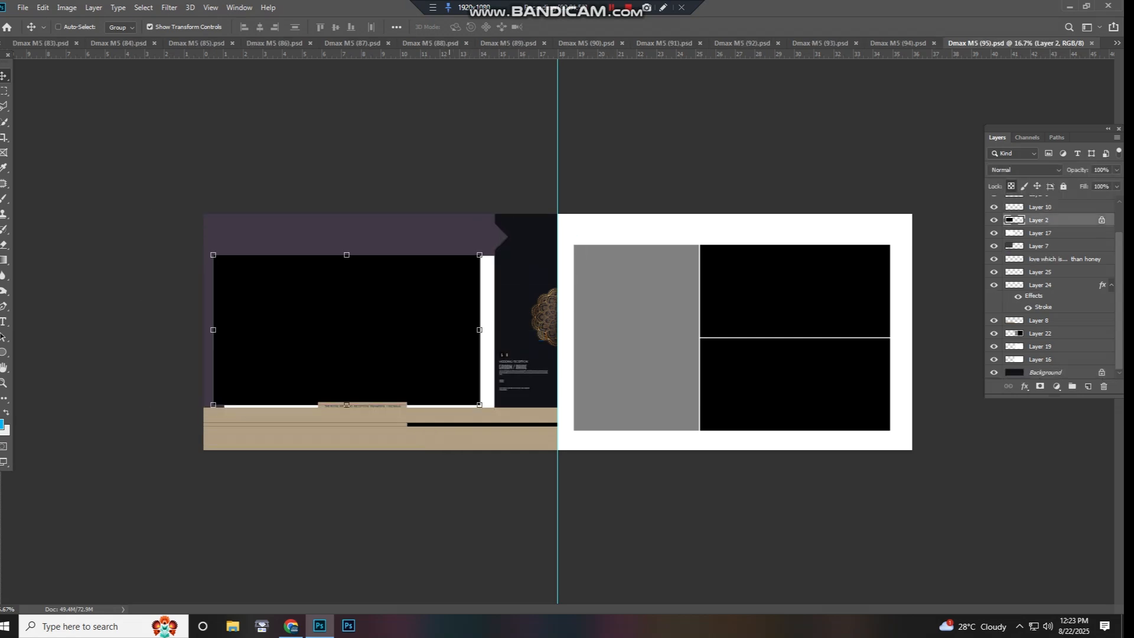
pyautogui.hotkey('ctrl', 'z')
# - Try moving the beige band on Layer 8 and the strip on Layer 24
pyautogui.rightClick(373, 433)
pyautogui.click(399, 439)
pyautogui.moveTo(406, 439); pyautogui.dragTo(467, 347)
pyautogui.hotkey('ctrl', 'z')
pyautogui.rightClick(394, 428)
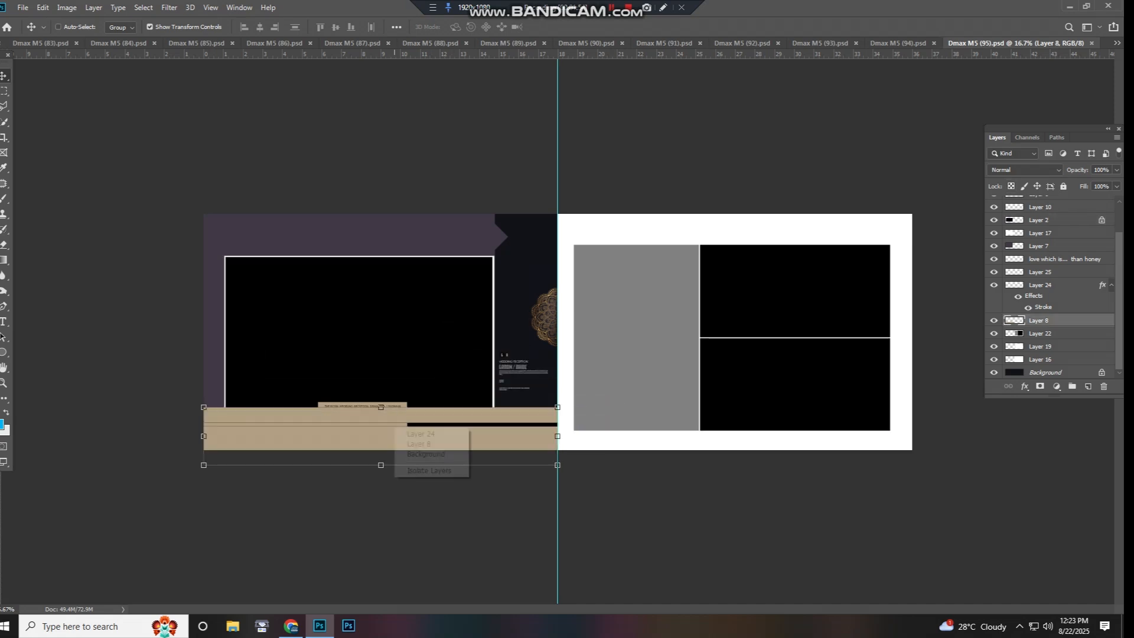
pyautogui.click(440, 434)
pyautogui.moveTo(477, 407); pyautogui.dragTo(479, 397)
# - Test-move the right page's white background, undo it, and close Dmax M5 (95).psd
pyautogui.rightClick(613, 432)
pyautogui.click(628, 439)
pyautogui.moveTo(629, 437); pyautogui.dragTo(631, 407)
pyautogui.hotkey('ctrl', 'z')
pyautogui.hotkey('ctrl', 'w')
# - Try moving the photo grids on Layer 33 of Dmax M5 (94).psd and undo the move
pyautogui.hotkey('ctrl', '-')
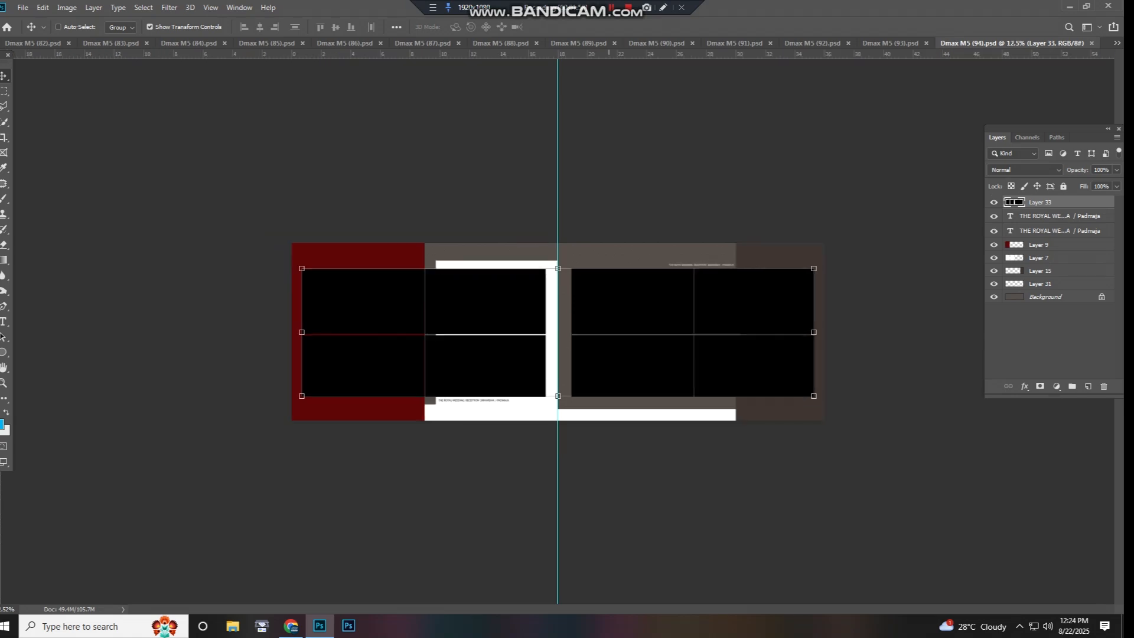
pyautogui.hotkey('ctrl', '+')
pyautogui.rightClick(616, 312)
pyautogui.click(643, 319)
pyautogui.moveTo(643, 319); pyautogui.dragTo(668, 302)
pyautogui.hotkey('ctrl', 'z')
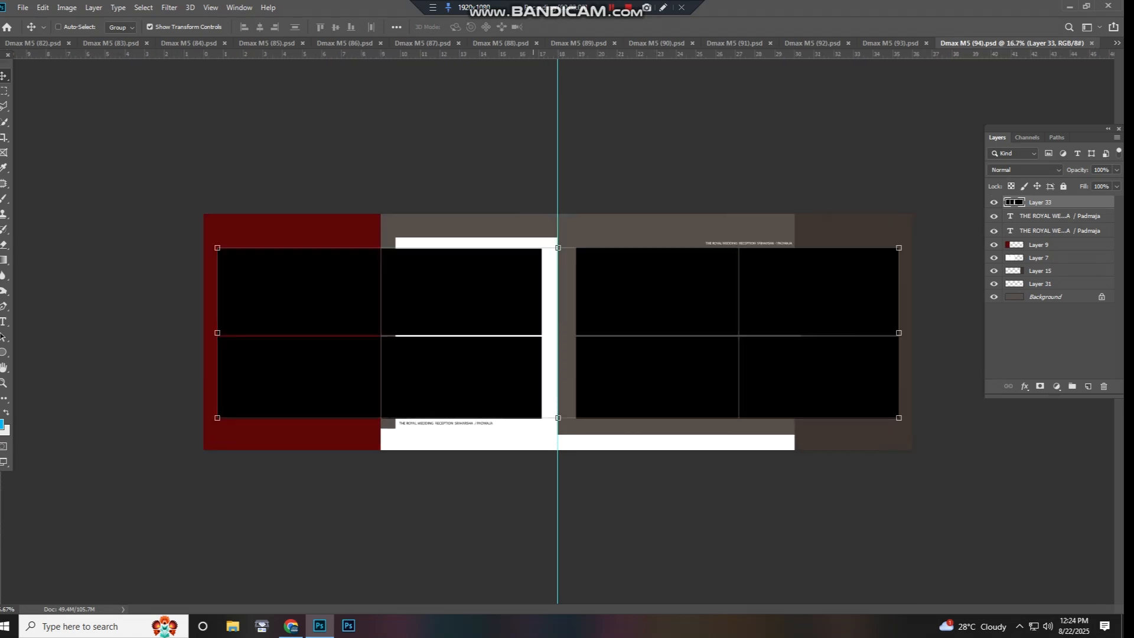
# - Try moving the white panel beside the centre fold and the brown background of the right page
pyautogui.rightClick(550, 306)
pyautogui.click(560, 312)
pyautogui.moveTo(560, 312); pyautogui.dragTo(580, 318)
pyautogui.rightClick(584, 228)
pyautogui.click(598, 236)
pyautogui.moveTo(596, 236); pyautogui.dragTo(473, 291)
pyautogui.click(556, 231)
# - Try moving the dark red panel on the left page and undo the moves
pyautogui.rightClick(371, 232)
pyautogui.click(384, 239)
pyautogui.moveTo(384, 240); pyautogui.dragTo(371, 293)
pyautogui.hotkey('ctrl', 'z')
# - Test-move the photo grids on Layer 33 again, undo it, and close Dmax M5 (94).psd
pyautogui.hotkey('ctrl', 'z')
pyautogui.rightClick(324, 306)
pyautogui.moveTo(349, 345); pyautogui.dragTo(382, 285)
pyautogui.click(341, 314)
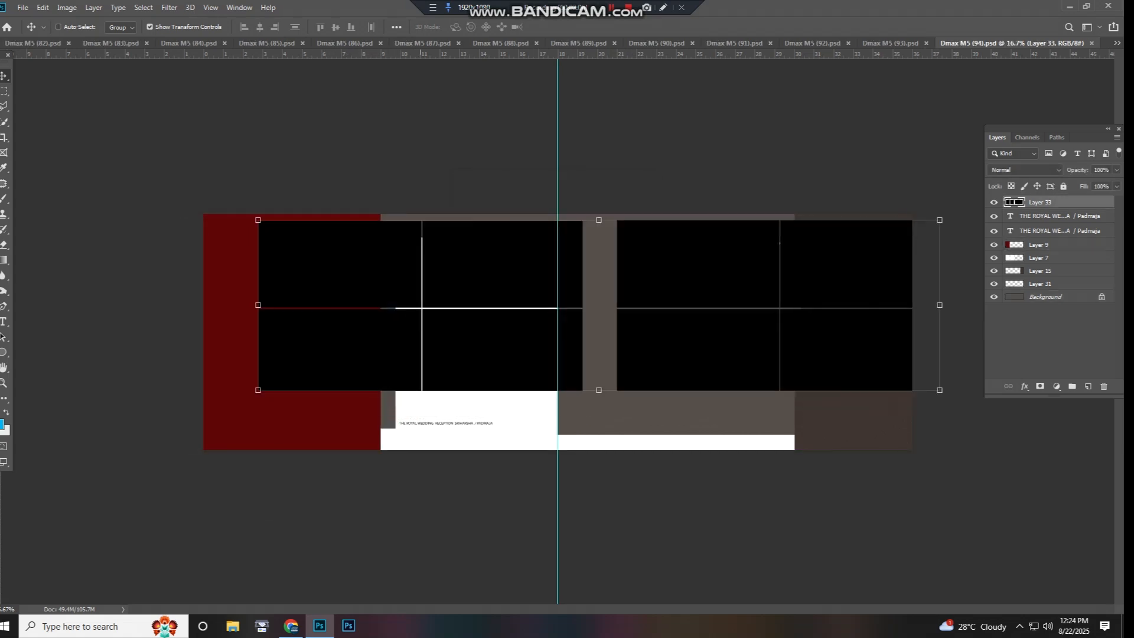
pyautogui.hotkey('ctrl', 'z')
pyautogui.hotkey('ctrl', 'w')
# - Try moving the large black photo on Layer 6 and the small square photo on Layer 20 in Dmax M5 (93).psd
pyautogui.click(650, 323)
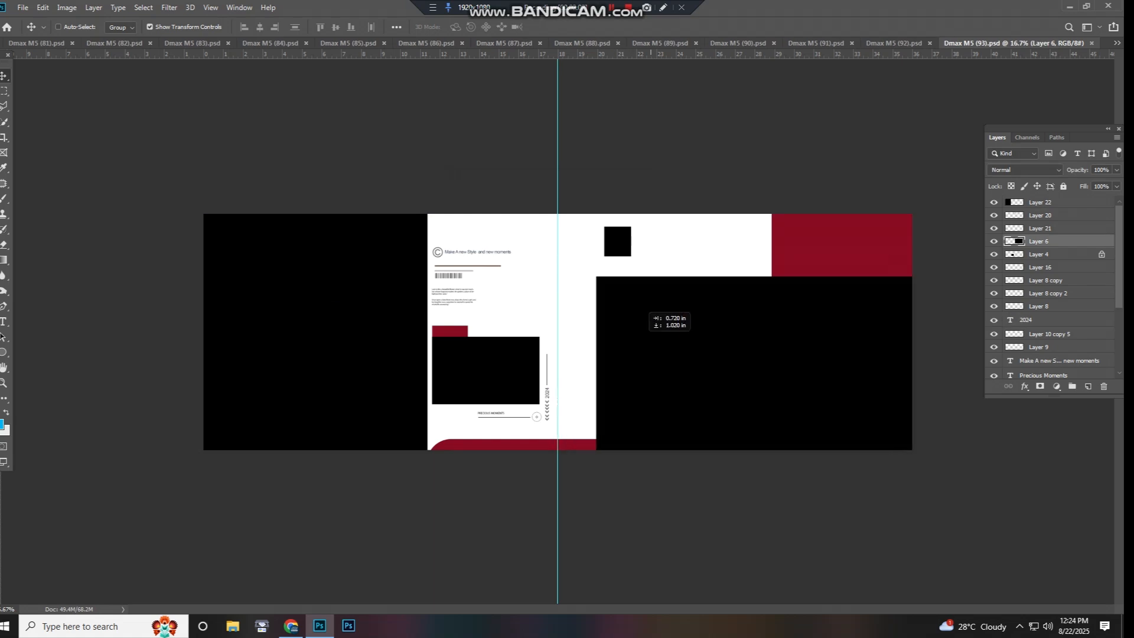
pyautogui.click(638, 253)
pyautogui.moveTo(638, 253); pyautogui.dragTo(659, 312)
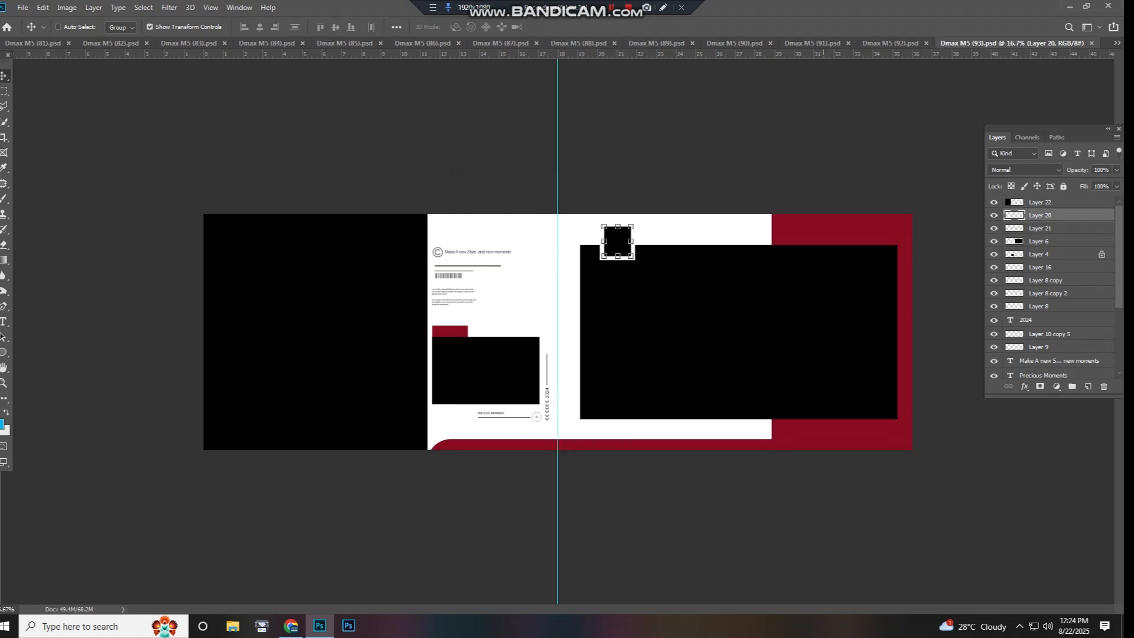
# - Try moving the red panel on Layer 14 and the curved red strip on Layer 15, undoing each move
pyautogui.rightClick(824, 220)
pyautogui.click(838, 227)
pyautogui.moveTo(838, 227); pyautogui.dragTo(820, 201)
pyautogui.hotkey('ctrl', 'z')
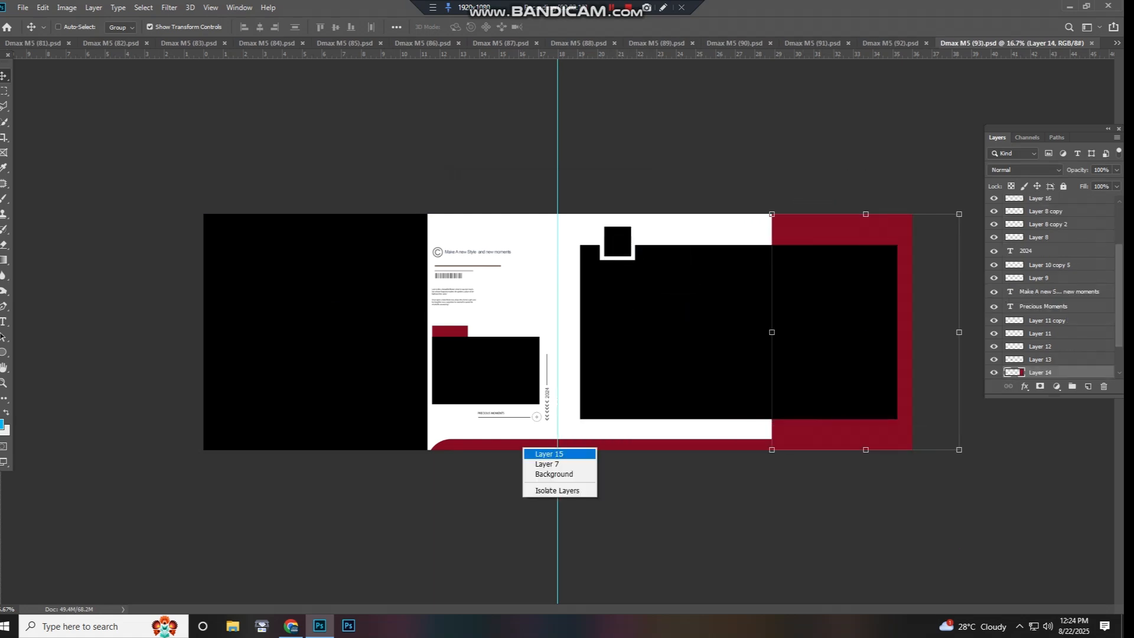
pyautogui.click(550, 454)
pyautogui.moveTo(588, 412); pyautogui.dragTo(565, 360)
pyautogui.hotkey('ctrl', 'z')
# - Try moving the smaller black photo beside the fold and the large left photo on Layer 22, undoing each move
pyautogui.rightClick(485, 372)
pyautogui.click(505, 379)
pyautogui.hotkey('ctrl', 'z')
pyautogui.rightClick(388, 300)
pyautogui.click(407, 306)
pyautogui.moveTo(394, 310); pyautogui.dragTo(336, 338)
pyautogui.hotkey('ctrl', 'z')
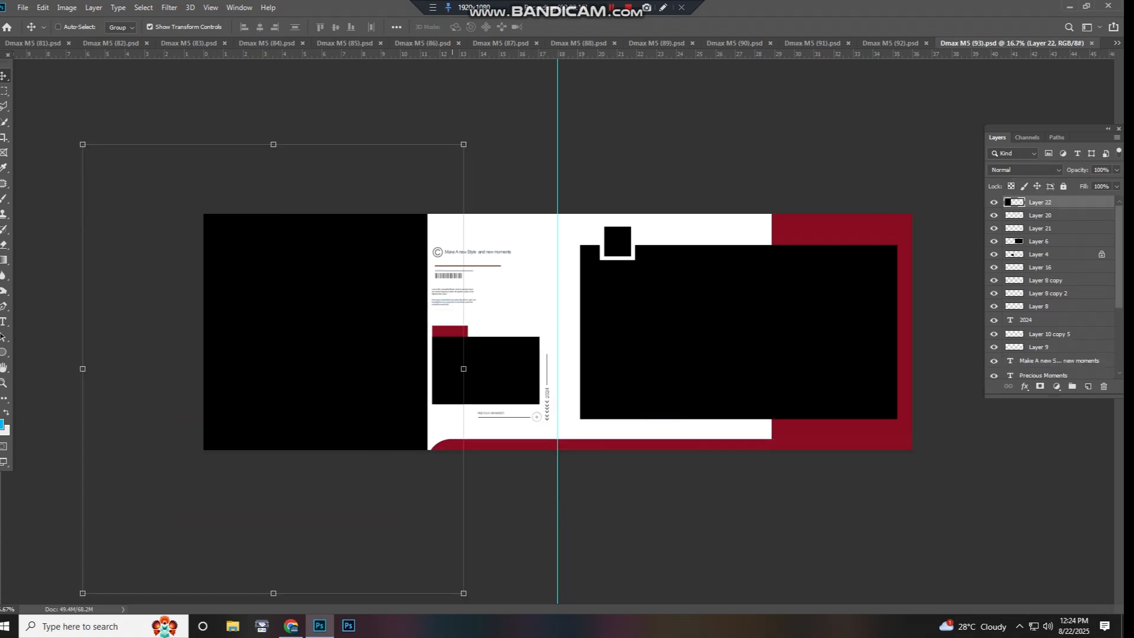
# - Pick the barcode on Layer 8 copy, test-move Layer 22, undo it, and close Dmax M5 (93).psd without saving
pyautogui.rightClick(454, 278)
pyautogui.click(476, 283)
pyautogui.press('Escape')
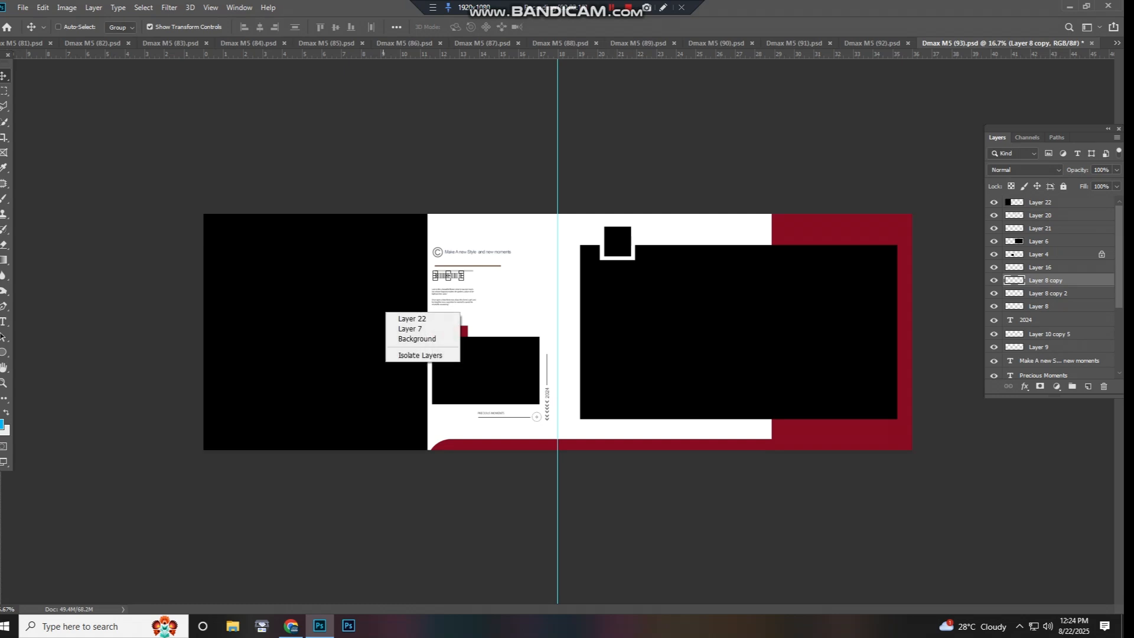
pyautogui.click(418, 315)
pyautogui.moveTo(417, 315); pyautogui.dragTo(552, 183)
pyautogui.hotkey('ctrl', 'z')
pyautogui.hotkey('ctrl', 'z')
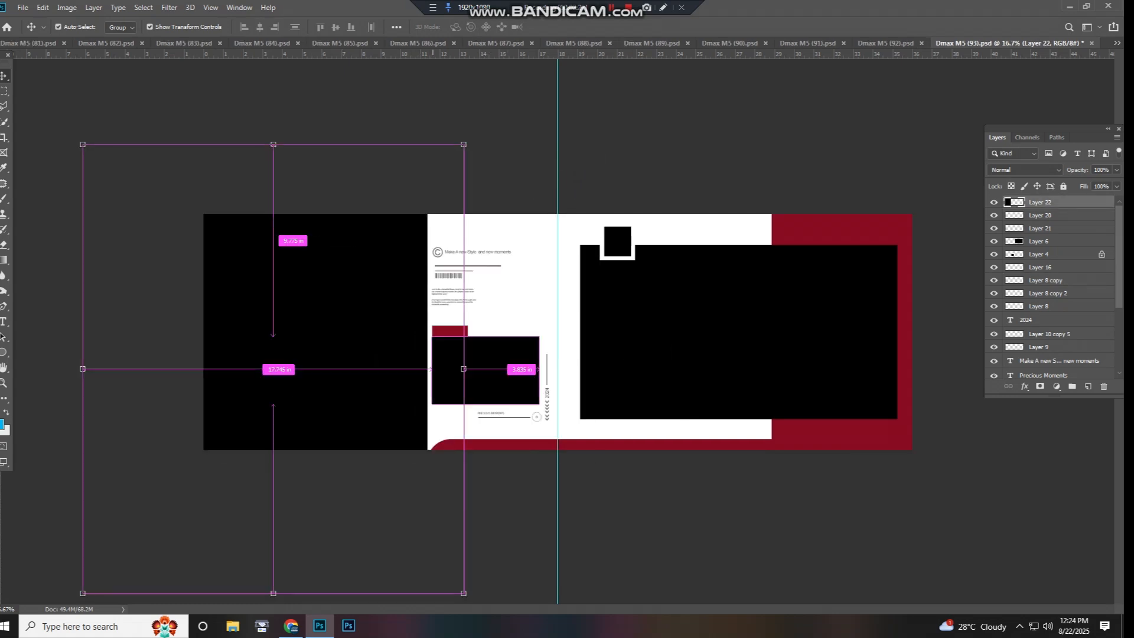
pyautogui.hotkey('ctrl', 'w')
pyautogui.click(562, 231)
# - Try moving the Color Lookup 2 copy adjustment on the left page of Dmax M5 (92).psd and pick Color Lookup 2
pyautogui.rightClick(475, 302)
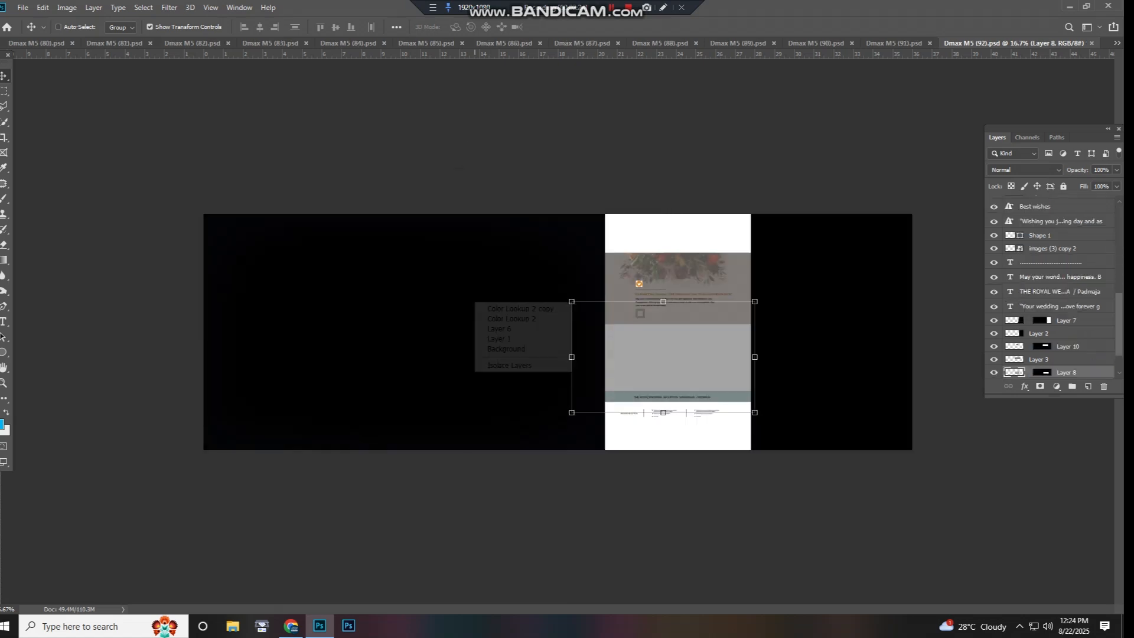
pyautogui.click(490, 308)
pyautogui.moveTo(489, 308); pyautogui.dragTo(414, 316)
pyautogui.rightClick(454, 314)
pyautogui.click(485, 328)
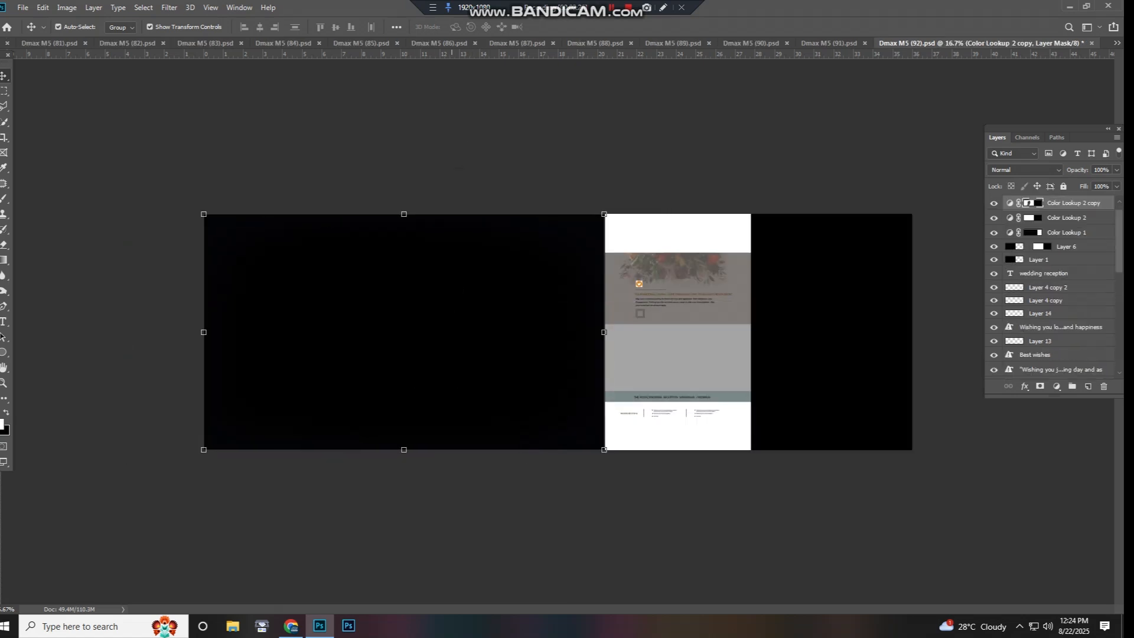
pyautogui.rightClick(457, 288)
pyautogui.click(485, 305)
# - Select the layers from Color Lookup 2 copy down to Layer 1 together, try moving them, and undo the move
pyautogui.rightClick(475, 306)
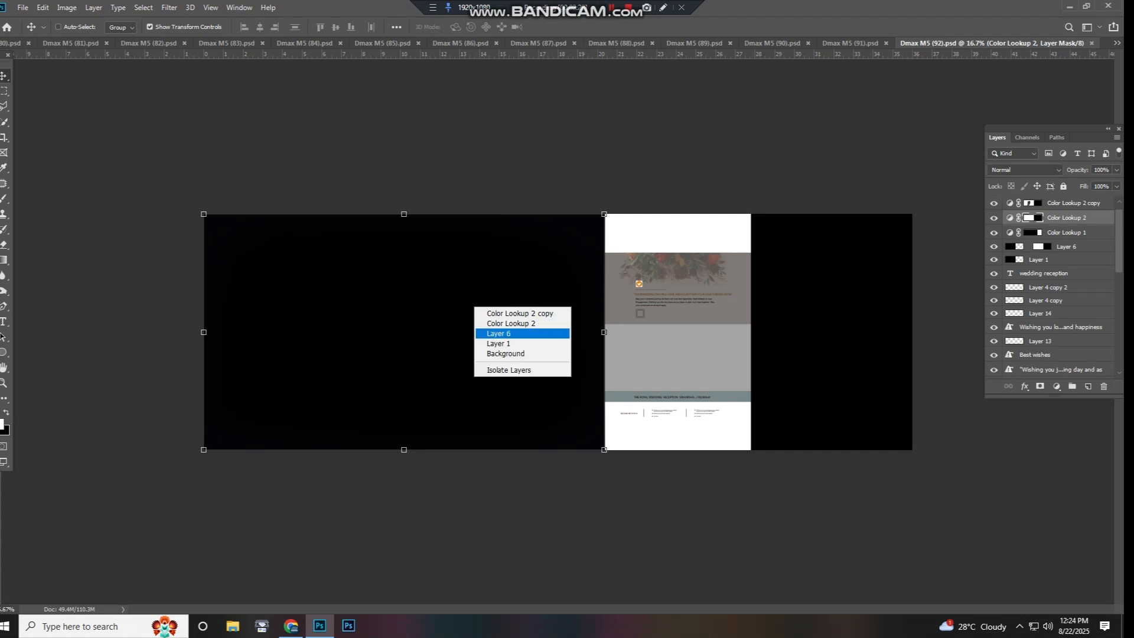
pyautogui.click(491, 341)
pyautogui.rightClick(564, 314)
pyautogui.click(591, 351)
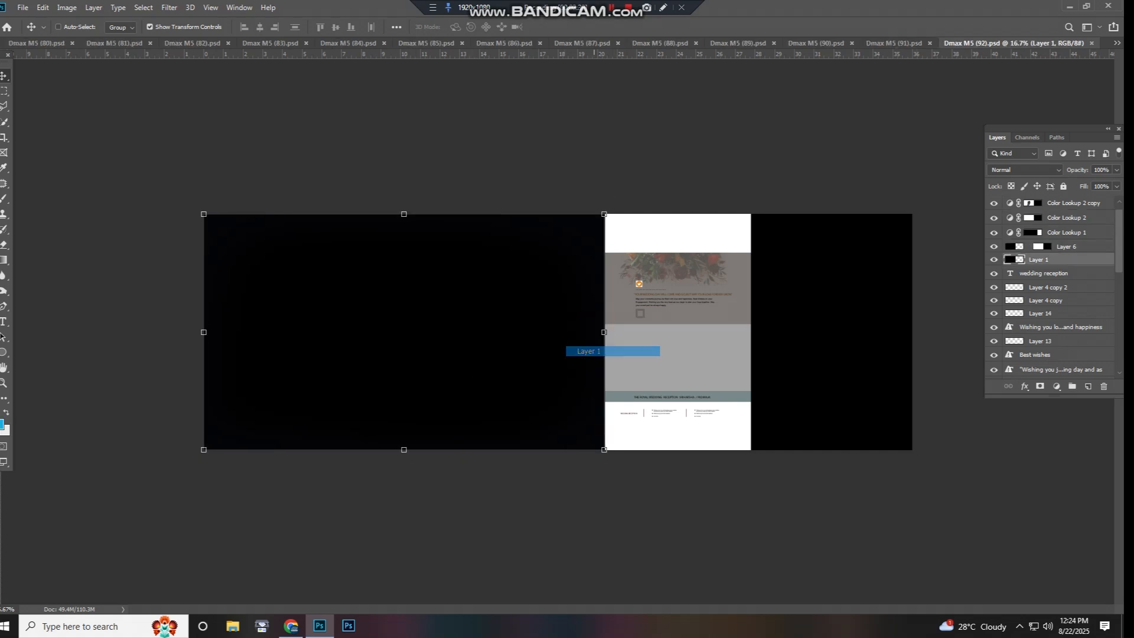
pyautogui.click(561, 332)
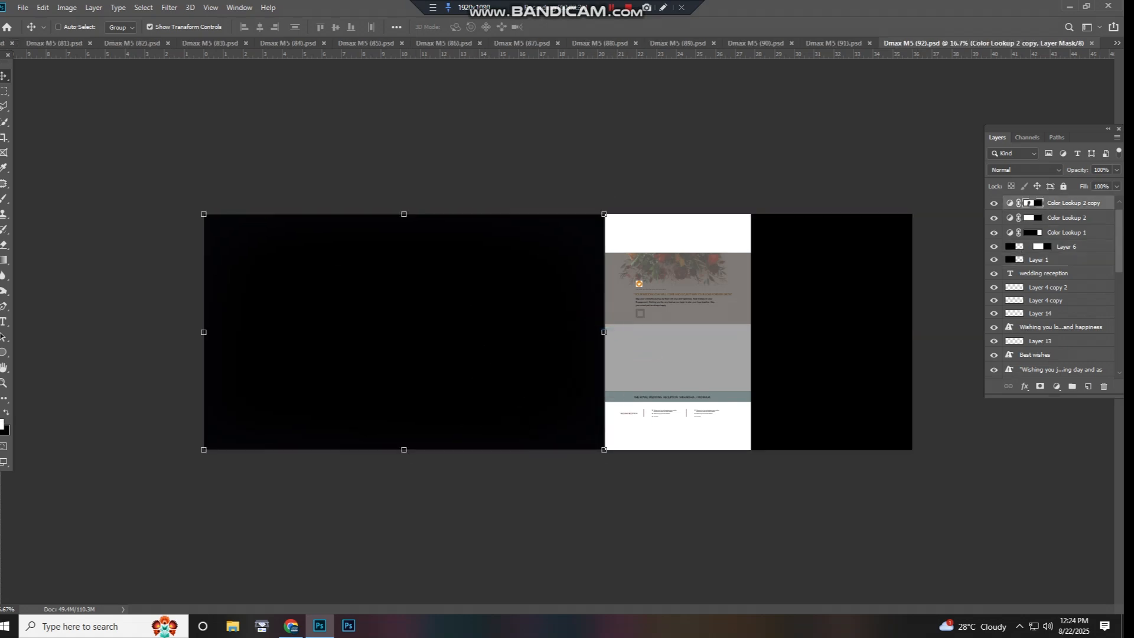
pyautogui.keyDown('shift'); pyautogui.click(1038, 260); pyautogui.keyUp('shift')
pyautogui.moveTo(514, 323); pyautogui.dragTo(382, 298)
pyautogui.hotkey('ctrl', 'z')
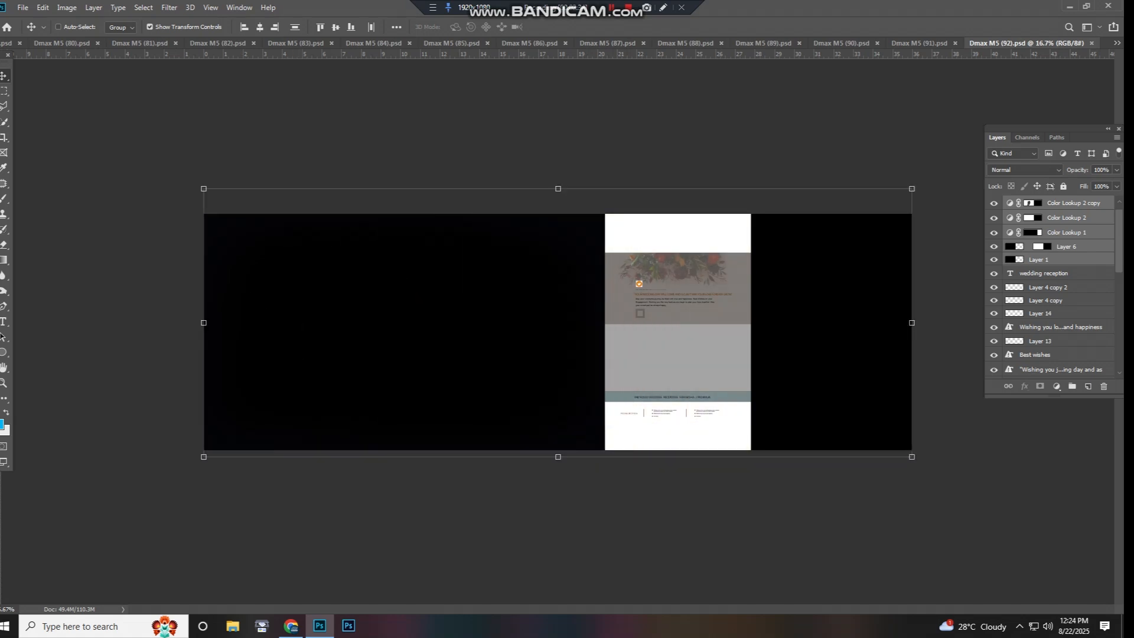
# - Pick the layers stacked on the right page's black photo area and try moving Layer 7
pyautogui.rightClick(784, 290)
pyautogui.click(823, 297)
pyautogui.rightClick(801, 295)
pyautogui.click(827, 311)
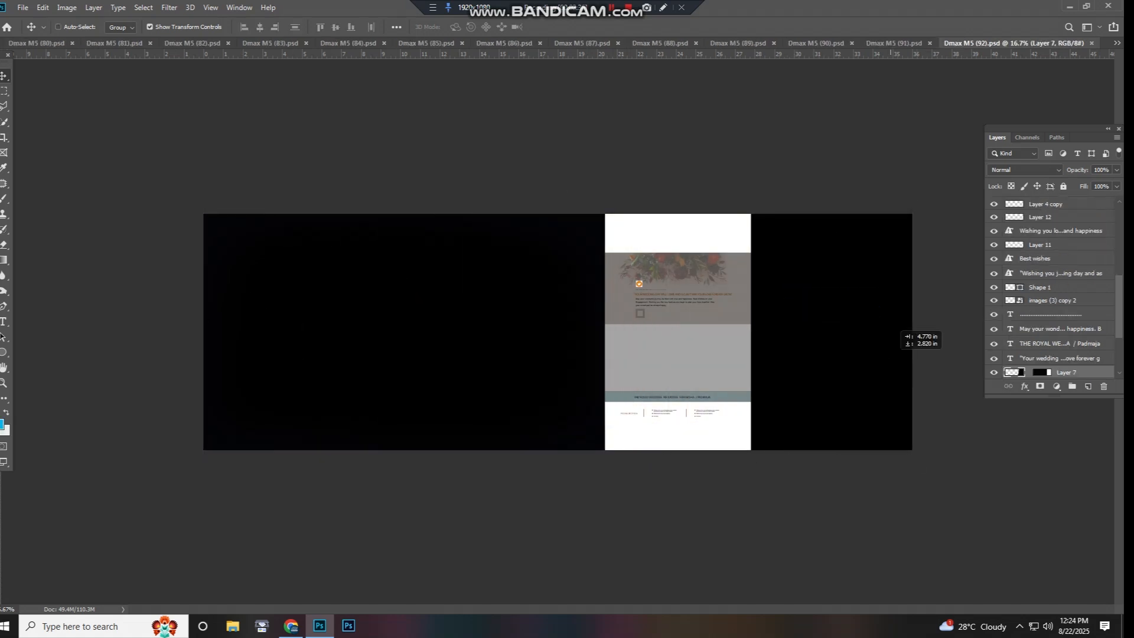
# - Test-move the floral band on Layer 3 and close Dmax M5 (92).psd
pyautogui.rightClick(703, 287)
pyautogui.click(718, 300)
pyautogui.moveTo(718, 300); pyautogui.dragTo(717, 301)
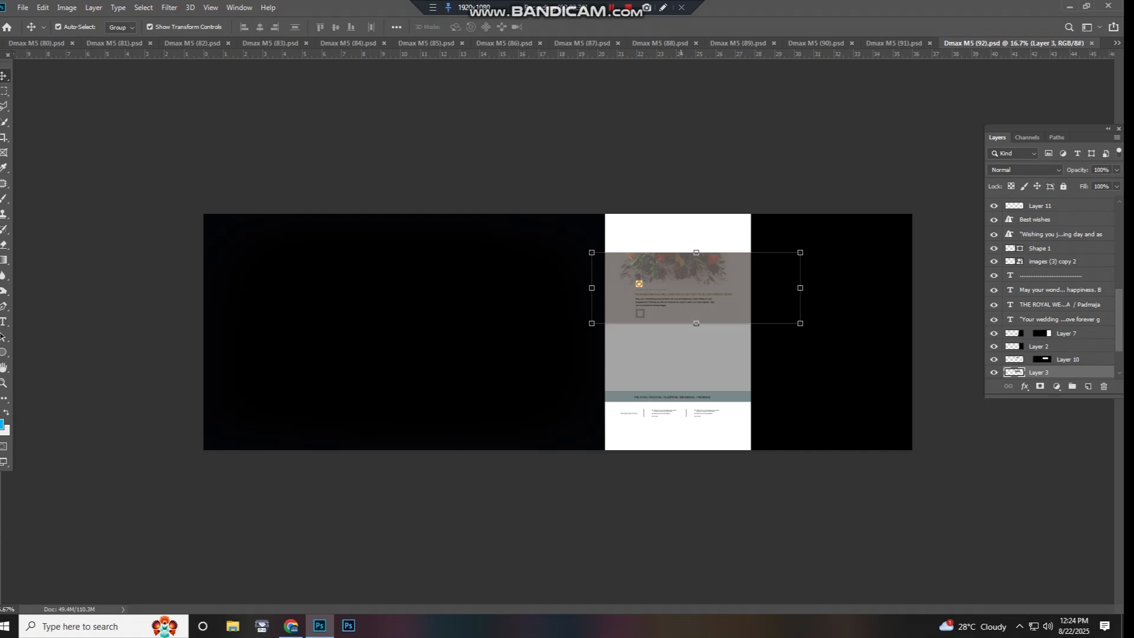
pyautogui.hotkey('ctrl', 'w')
# - Try moving the black photo on Layer 75 of Dmax M5 (91).psd and the white photo boxes below it, undoing both moves
pyautogui.rightClick(402, 275)
pyautogui.click(431, 282)
pyautogui.moveTo(431, 282); pyautogui.dragTo(421, 283)
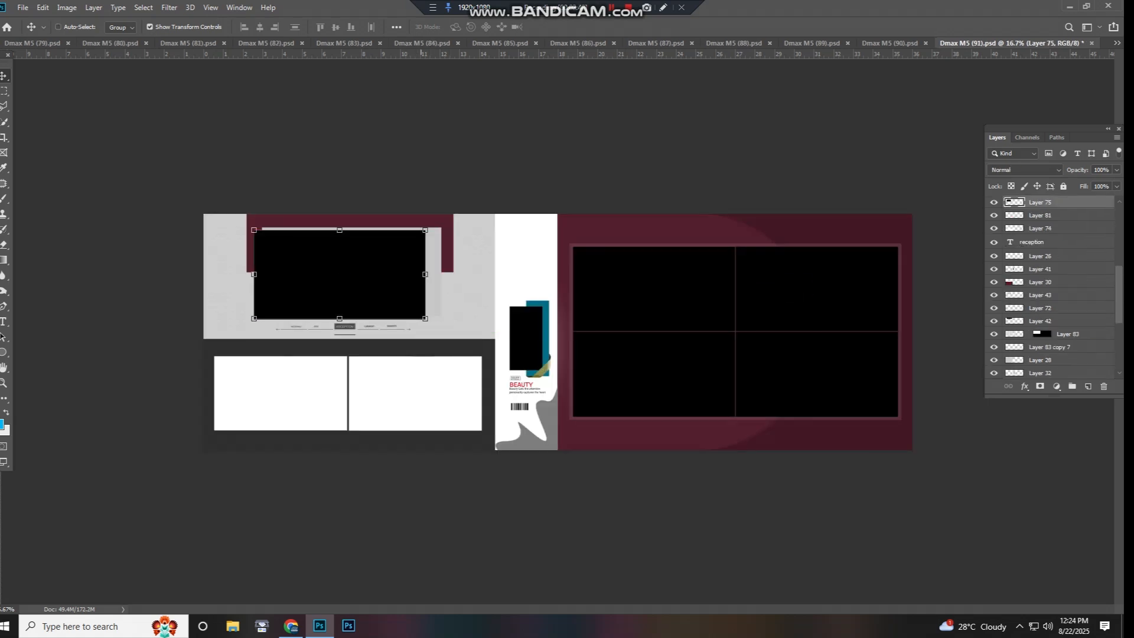
pyautogui.hotkey('ctrl', 'z')
pyautogui.rightClick(420, 386)
pyautogui.click(429, 393)
pyautogui.moveTo(430, 393); pyautogui.dragTo(494, 375)
pyautogui.hotkey('ctrl', 'z')
# - Pick the artwork on Layer 41 and try moving the white centre strip on Layer 14, undoing the move
pyautogui.rightClick(527, 317)
pyautogui.click(534, 325)
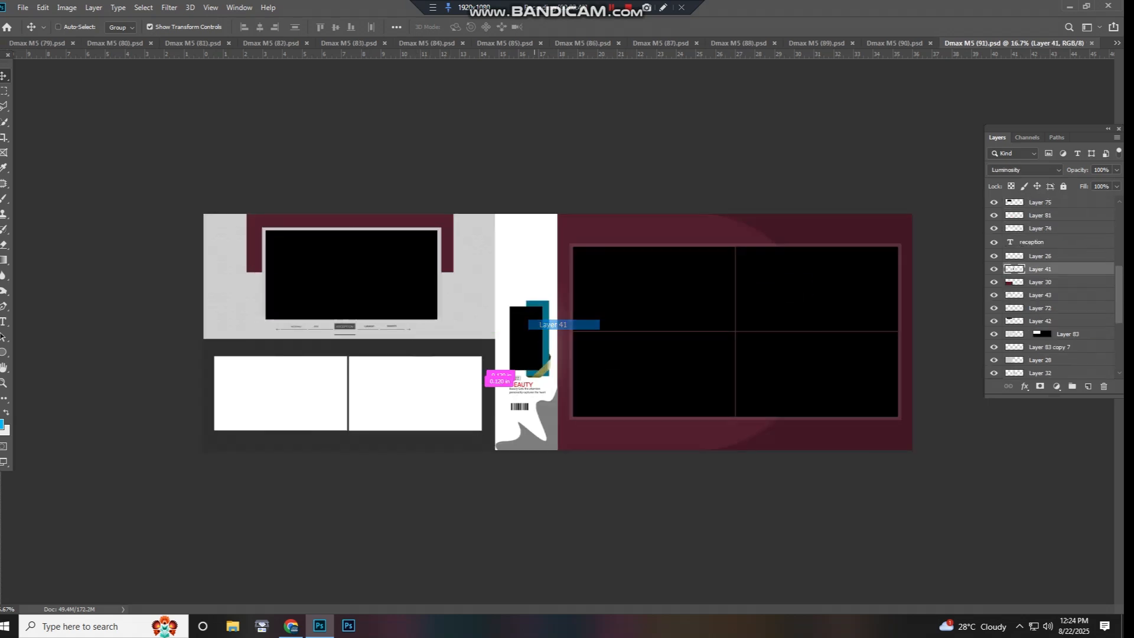
pyautogui.rightClick(527, 276)
pyautogui.click(537, 282)
pyautogui.moveTo(537, 283); pyautogui.dragTo(540, 303)
pyautogui.hotkey('ctrl', 'z')
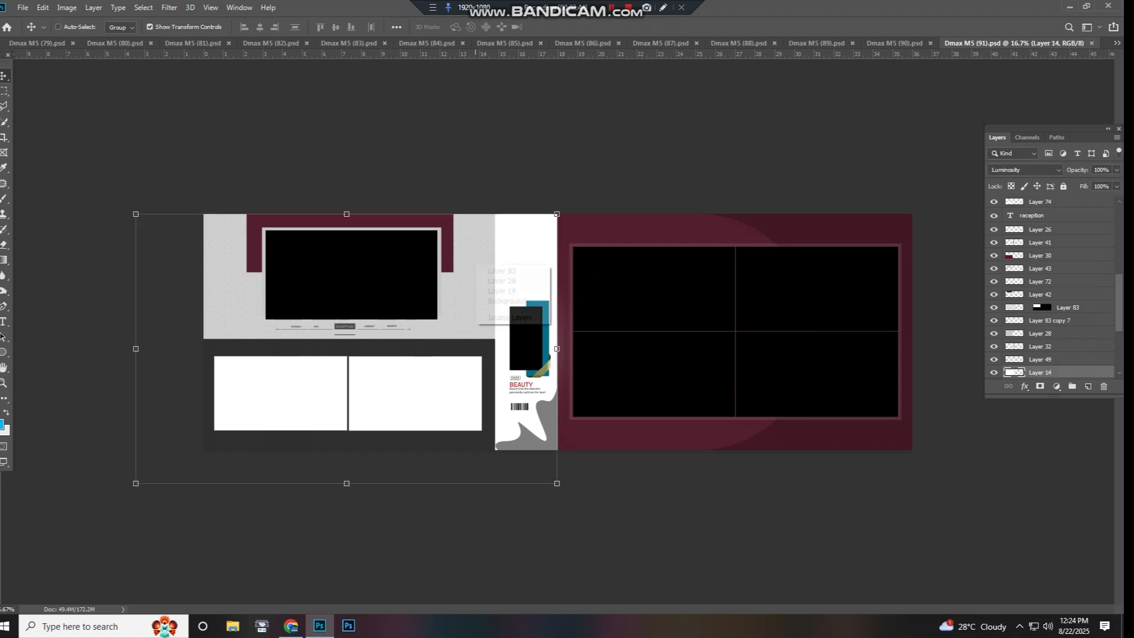
# - Try moving the light grey background on Layer 28 of the left page and undo the move
pyautogui.click(501, 270)
pyautogui.moveTo(502, 271); pyautogui.dragTo(555, 241)
pyautogui.moveTo(495, 288); pyautogui.dragTo(540, 282)
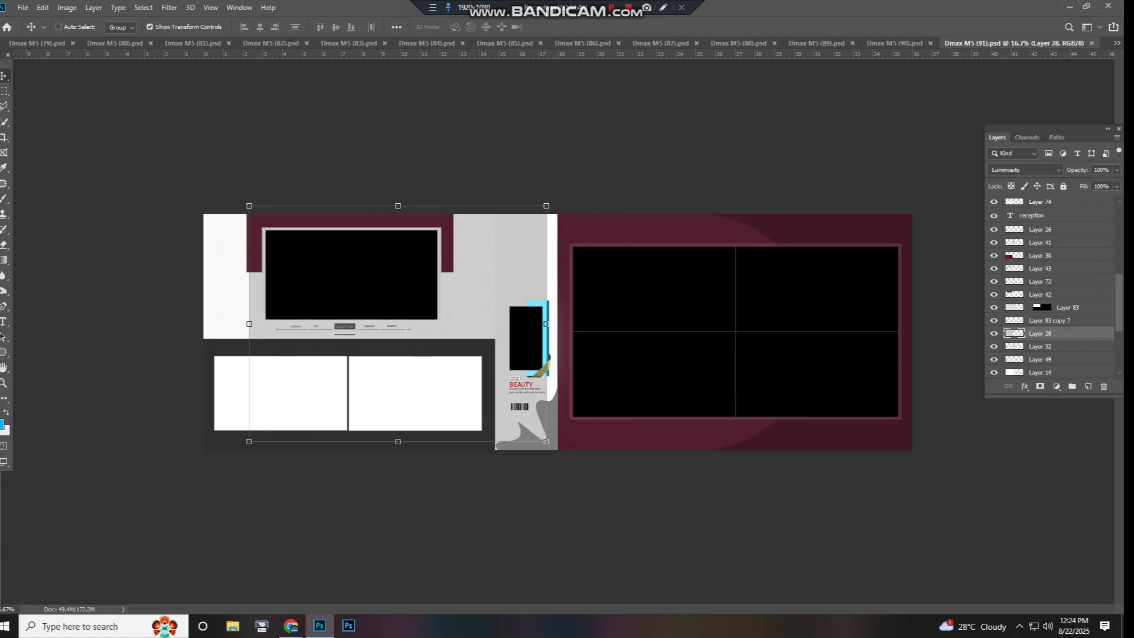
pyautogui.hotkey('ctrl', 'z')
# - Try moving the right page's black photo grid and the layer beneath it, undoing each move
pyautogui.rightClick(625, 295)
pyautogui.click(634, 302)
pyautogui.moveTo(634, 302); pyautogui.dragTo(681, 290)
pyautogui.hotkey('ctrl', 'z')
pyautogui.rightClick(629, 280)
pyautogui.click(642, 297)
pyautogui.hotkey('ctrl', 'z')
# - Test-move the maroon background on Layer 48, undo it, and close Dmax M5 (91).psd
pyautogui.click(598, 236)
pyautogui.moveTo(598, 236); pyautogui.dragTo(621, 248)
pyautogui.hotkey('ctrl', 'z')
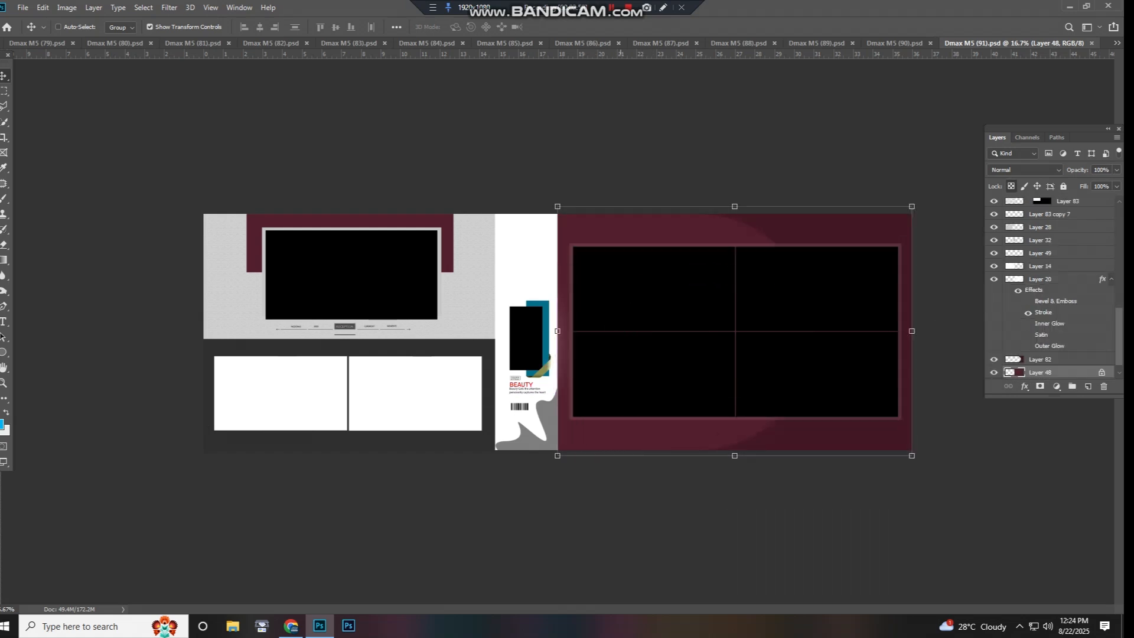
pyautogui.hotkey('ctrl', 'w')
# - Try moving the olive background and the left photo grid of Dmax M5 (90).psd, undoing each move
pyautogui.scroll(-3, 610, 277)
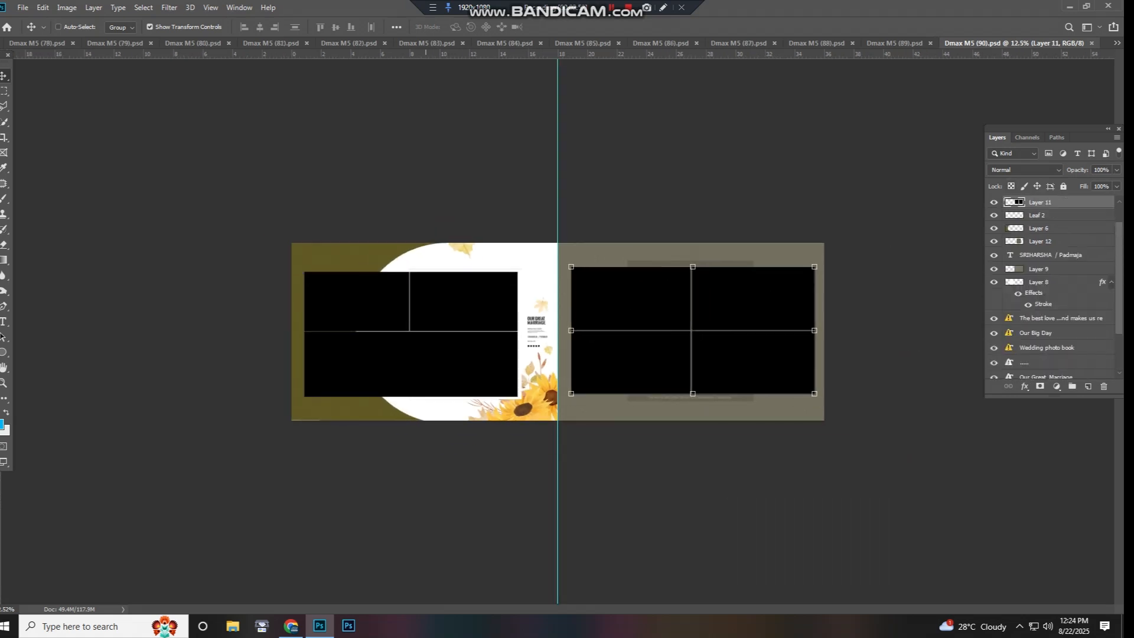
pyautogui.scroll(2, 531, 283)
pyautogui.rightClick(320, 249)
pyautogui.click(329, 255)
pyautogui.moveTo(329, 255); pyautogui.dragTo(305, 284)
pyautogui.hotkey('ctrl', 'z')
pyautogui.rightClick(302, 301)
pyautogui.click(311, 307)
pyautogui.hotkey('ctrl', 'z')
# - Try moving the sunflowers on the Flower layer and pick the Our Great Marriage text
pyautogui.rightClick(557, 399)
pyautogui.click(565, 405)
pyautogui.moveTo(556, 405); pyautogui.dragTo(508, 393)
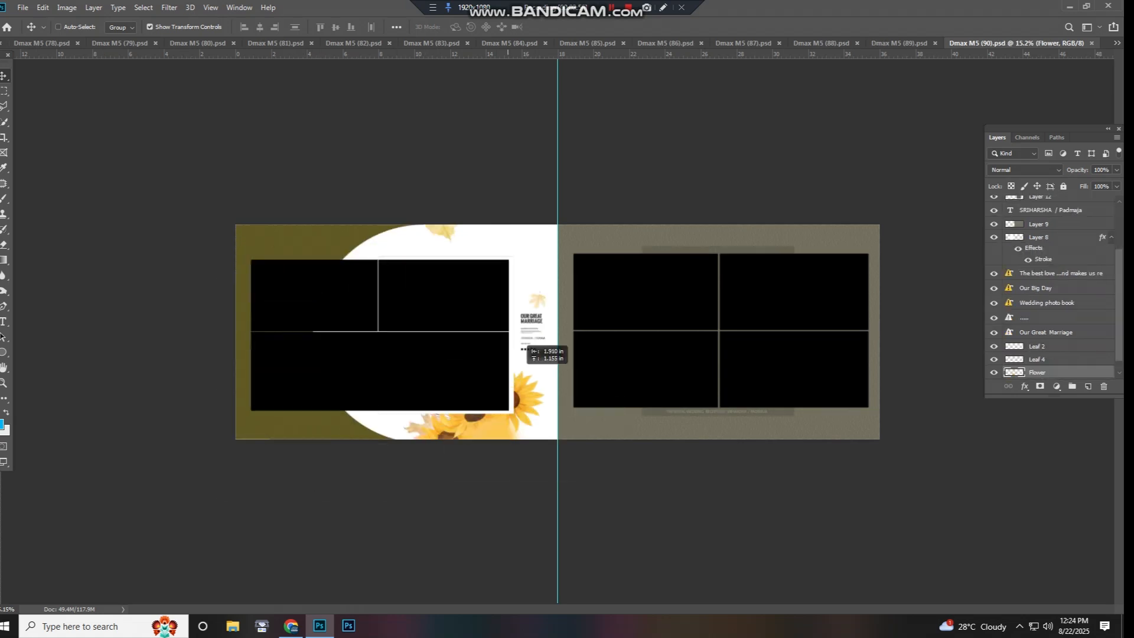
pyautogui.rightClick(533, 318)
pyautogui.click(543, 324)
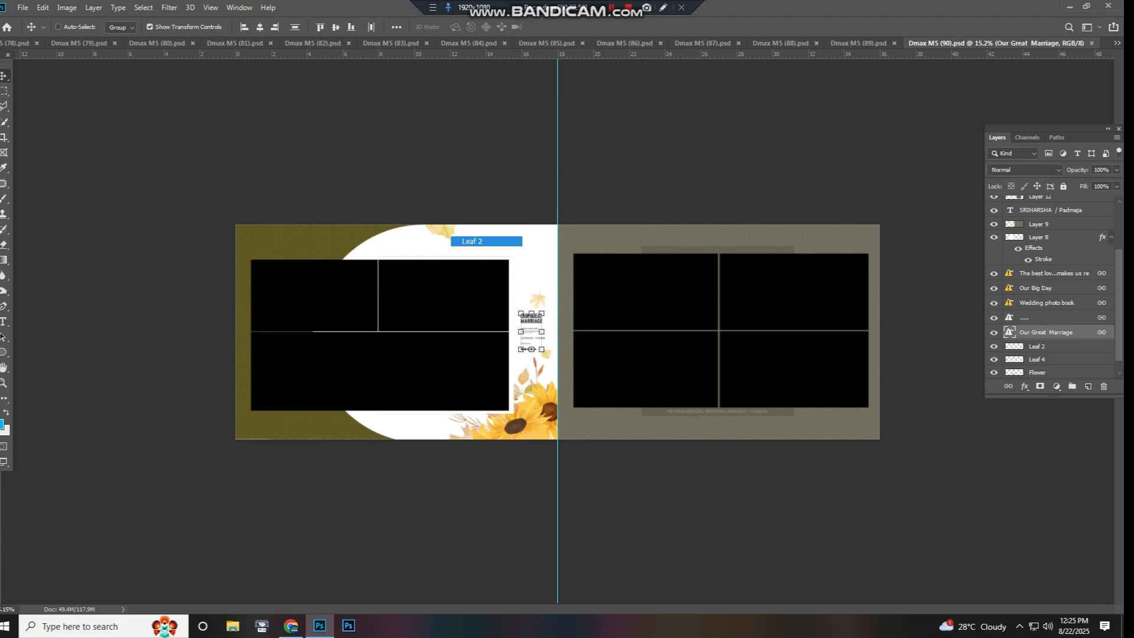
# - Pick the Leaf 2 layer at the upper edge of the left page and try moving it
pyautogui.click(486, 241)
pyautogui.moveTo(517, 249); pyautogui.dragTo(510, 271)
pyautogui.press('Return')
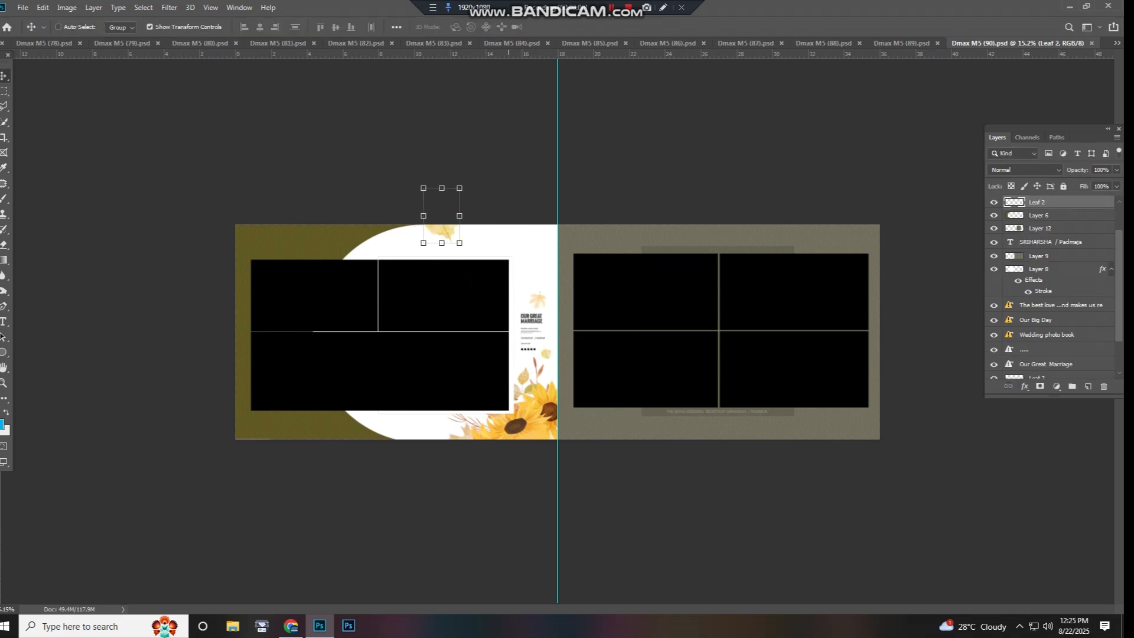
pyautogui.moveTo(555, 271); pyautogui.dragTo(621, 326)
pyautogui.press('Return')
# - Try moving the right page's photo grid and the grey background behind it, undoing each move
pyautogui.rightClick(605, 269)
pyautogui.click(612, 275)
pyautogui.hotkey('ctrl', 'z')
pyautogui.rightClick(598, 244)
pyautogui.click(607, 251)
pyautogui.moveTo(607, 251); pyautogui.dragTo(619, 305)
pyautogui.hotkey('ctrl', 'z')
# - Test-move the panel on Layer 12 behind the right photo grid and close Dmax M5 (90).psd
pyautogui.click(714, 320)
pyautogui.moveTo(714, 320); pyautogui.dragTo(702, 393)
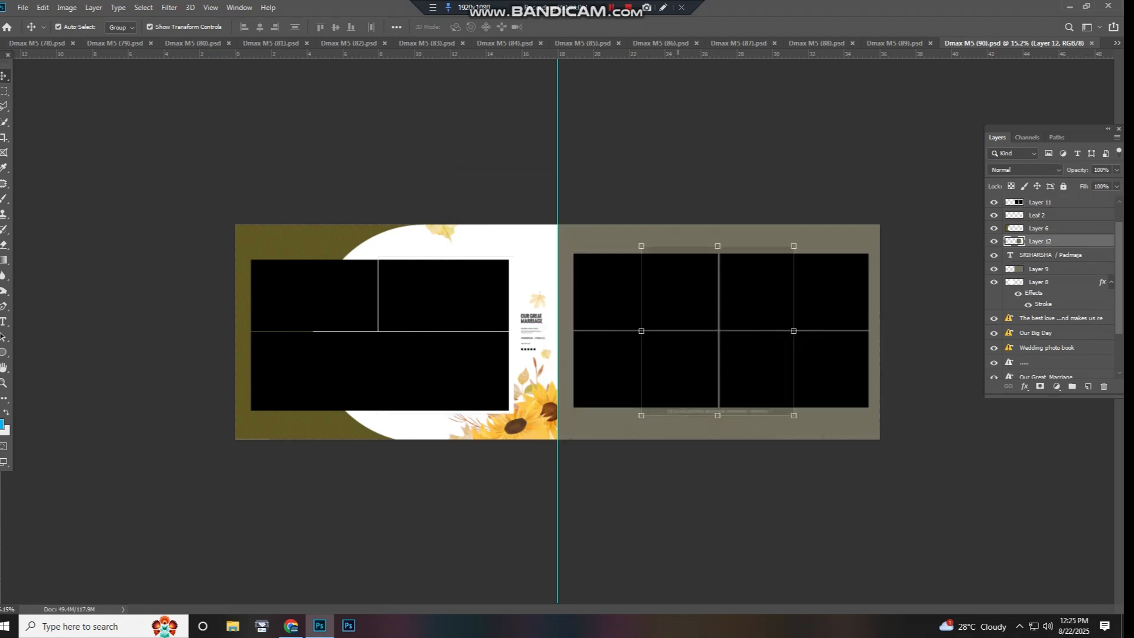
pyautogui.hotkey('ctrl', 'w')
# - Try moving the right page's teal background in Dmax M5 (89).psd, undo it, and test the ornament beside the fold
pyautogui.click(634, 242)
pyautogui.moveTo(634, 242); pyautogui.dragTo(603, 402)
pyautogui.hotkey('ctrl', 'z')
pyautogui.click(564, 308)
pyautogui.moveTo(563, 307); pyautogui.dragTo(628, 334)
pyautogui.click(596, 325)
# - Try moving the right photo grid on Layer 28, undo it, and test-move the layer beneath it
pyautogui.rightClick(693, 311)
pyautogui.click(705, 317)
pyautogui.moveTo(705, 317); pyautogui.dragTo(728, 349)
pyautogui.hotkey('ctrl', 'z')
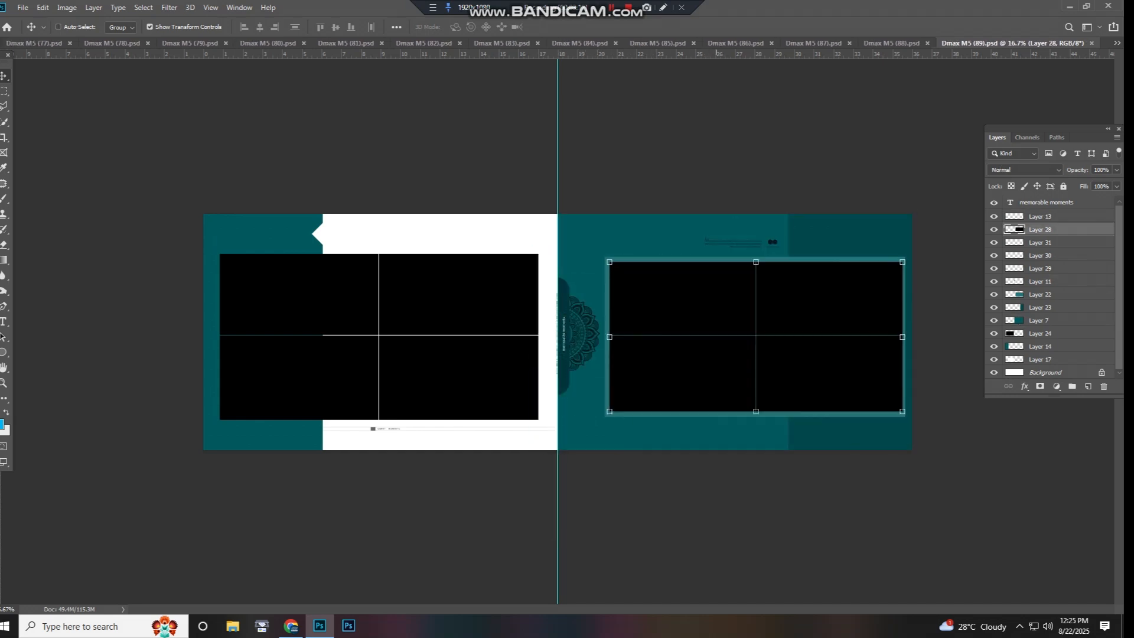
pyautogui.rightClick(733, 289)
pyautogui.click(742, 306)
pyautogui.moveTo(741, 306); pyautogui.dragTo(756, 328)
# - Try moving the darker teal strip along the right page's outer edge and undo the move
pyautogui.moveTo(840, 256); pyautogui.dragTo(810, 316)
pyautogui.rightClick(833, 244)
pyautogui.rightClick(825, 235)
pyautogui.click(811, 229)
pyautogui.press('Return')
pyautogui.rightClick(818, 241)
pyautogui.click(826, 248)
pyautogui.hotkey('ctrl', 'z')
# - Try moving the left photo grid on Layer 24 and undo the move
pyautogui.rightClick(445, 274)
pyautogui.click(453, 281)
pyautogui.moveTo(454, 281); pyautogui.dragTo(466, 337)
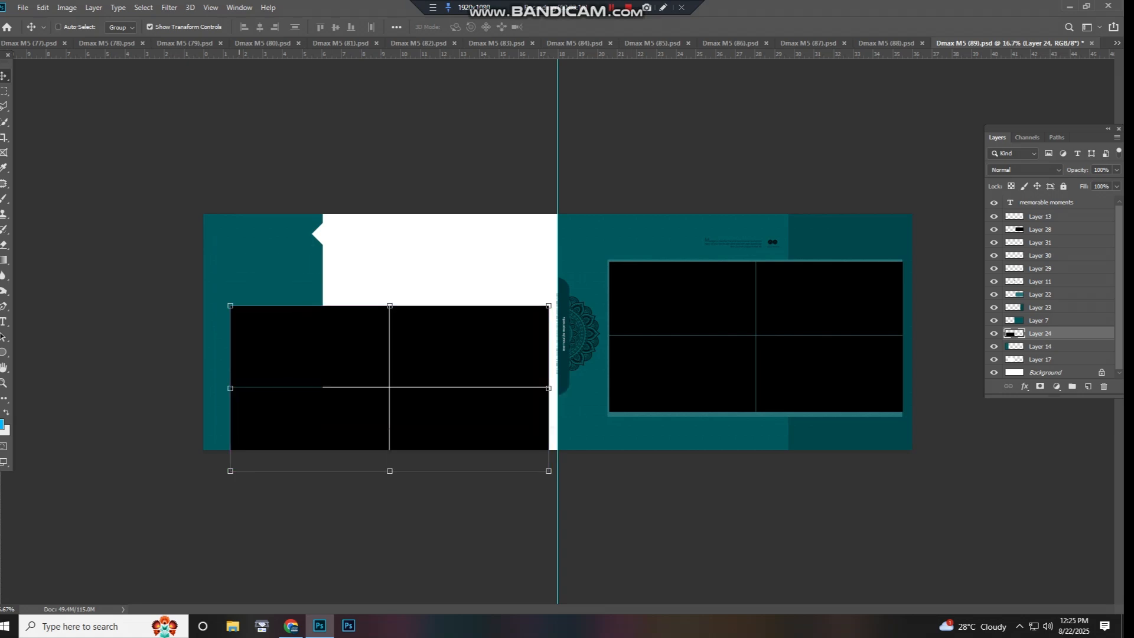
pyautogui.hotkey('ctrl', 'z')
# - Test-move the teal panel on Layer 14, undo it, and close Dmax M5 (89).psd without saving
pyautogui.rightClick(286, 236)
pyautogui.click(294, 243)
pyautogui.moveTo(294, 244); pyautogui.dragTo(345, 280)
pyautogui.hotkey('ctrl', 'z')
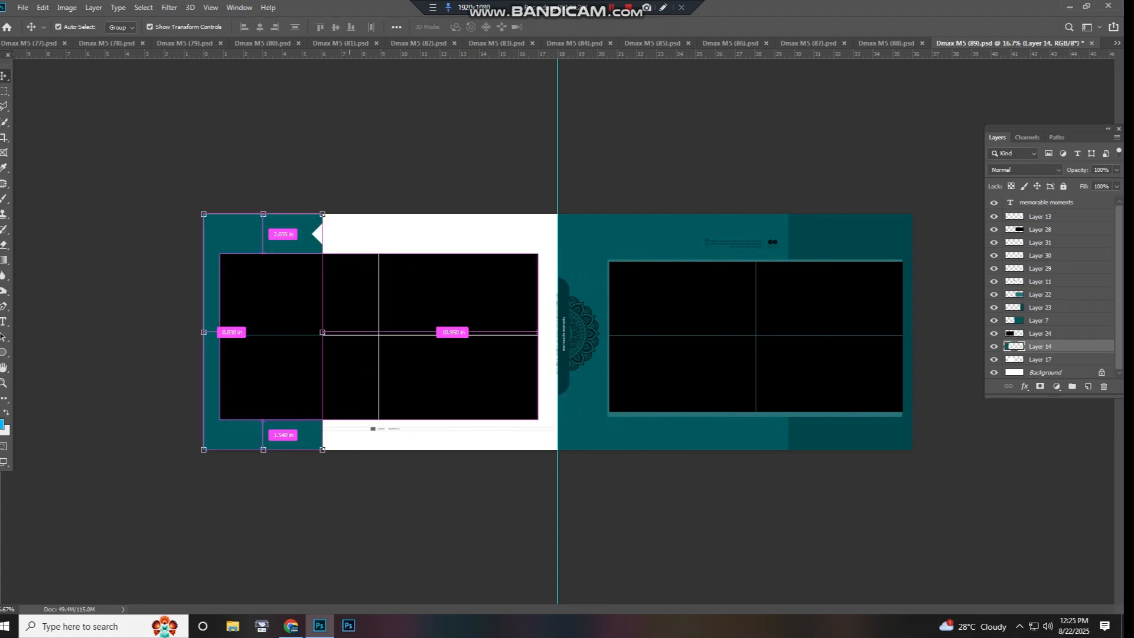
pyautogui.hotkey('ctrl', 'w')
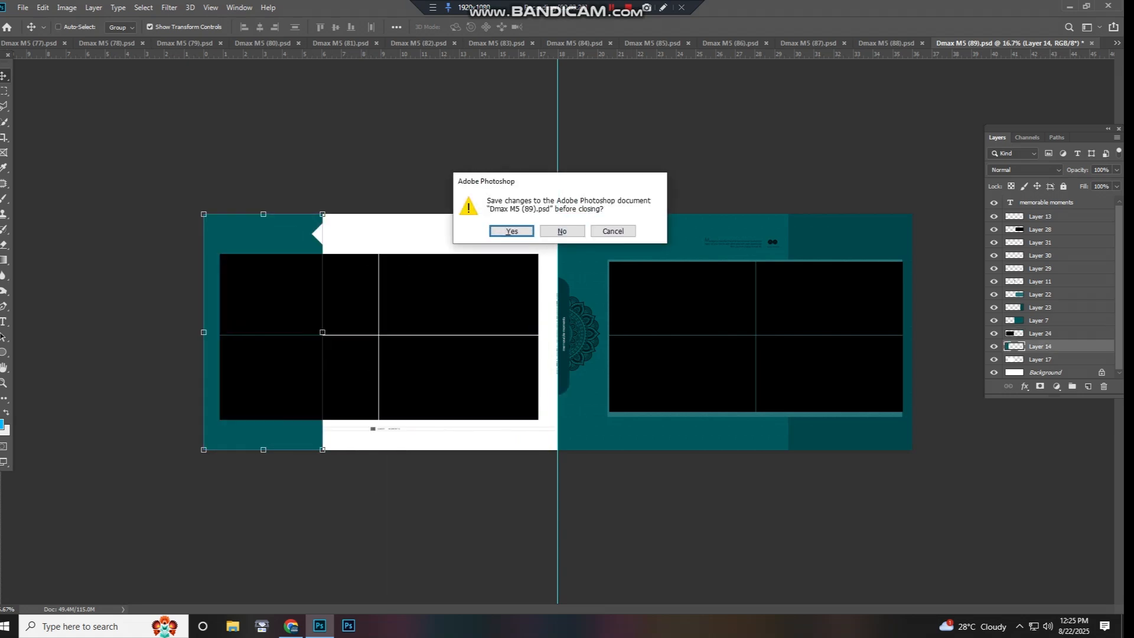
pyautogui.click(562, 231)
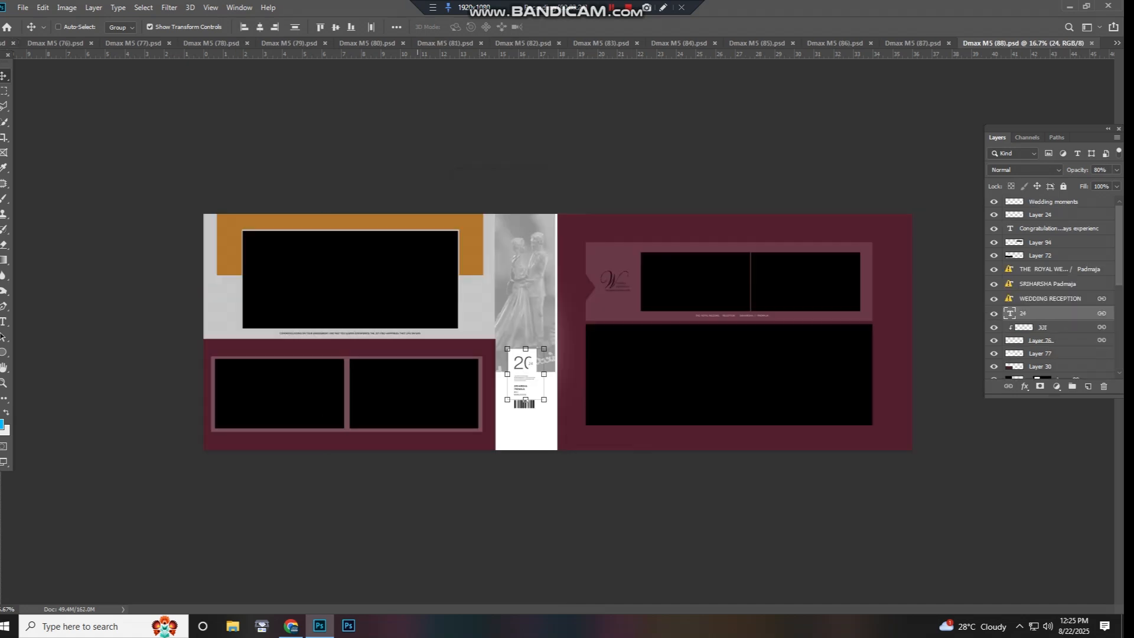
# - Try moving Layer 90 and the upper-left photo on Layer 43, undoing each move
pyautogui.moveTo(412, 329); pyautogui.dragTo(444, 349)
pyautogui.hotkey('ctrl', 'z')
pyautogui.rightClick(405, 286)
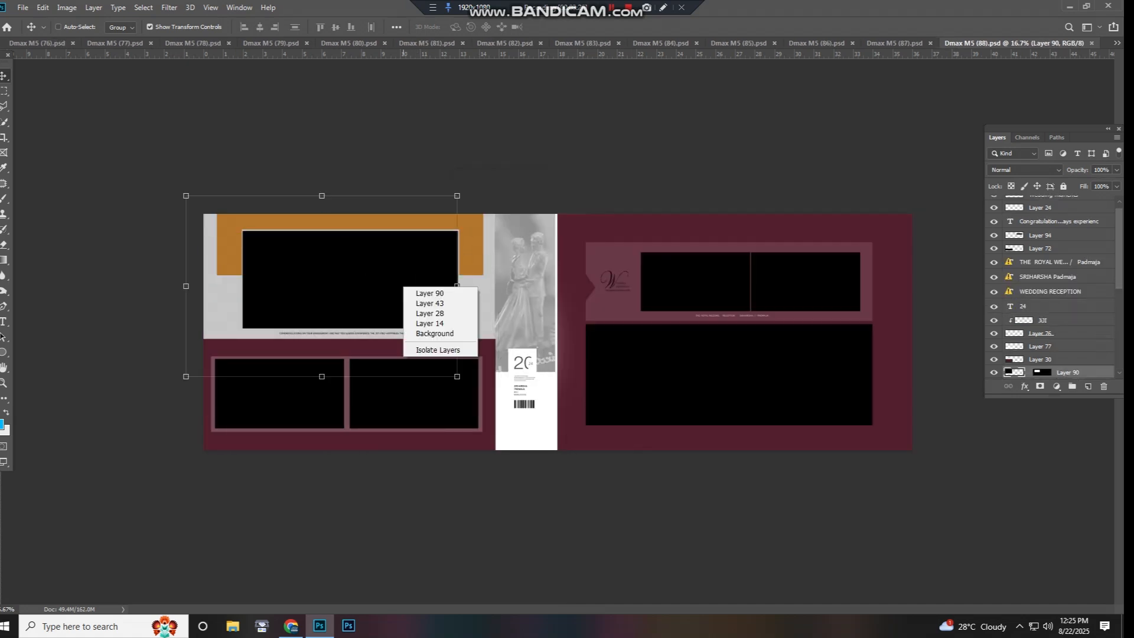
pyautogui.click(413, 303)
pyautogui.moveTo(399, 301); pyautogui.dragTo(467, 272)
pyautogui.hotkey('ctrl', 'z')
# - Try moving the left page's lower photo pair and undo the move
pyautogui.click(505, 251)
pyautogui.hotkey('ctrl', 'z')
pyautogui.rightClick(277, 384)
pyautogui.click(316, 390)
pyautogui.moveTo(321, 386); pyautogui.dragTo(378, 372)
pyautogui.hotkey('ctrl', 'z')
# - Inspect the wedding ceremony lettering on the right page up close and close Dmax M5 (88).psd without saving
pyautogui.click(554, 316)
pyautogui.scroll(5, 556, 269)
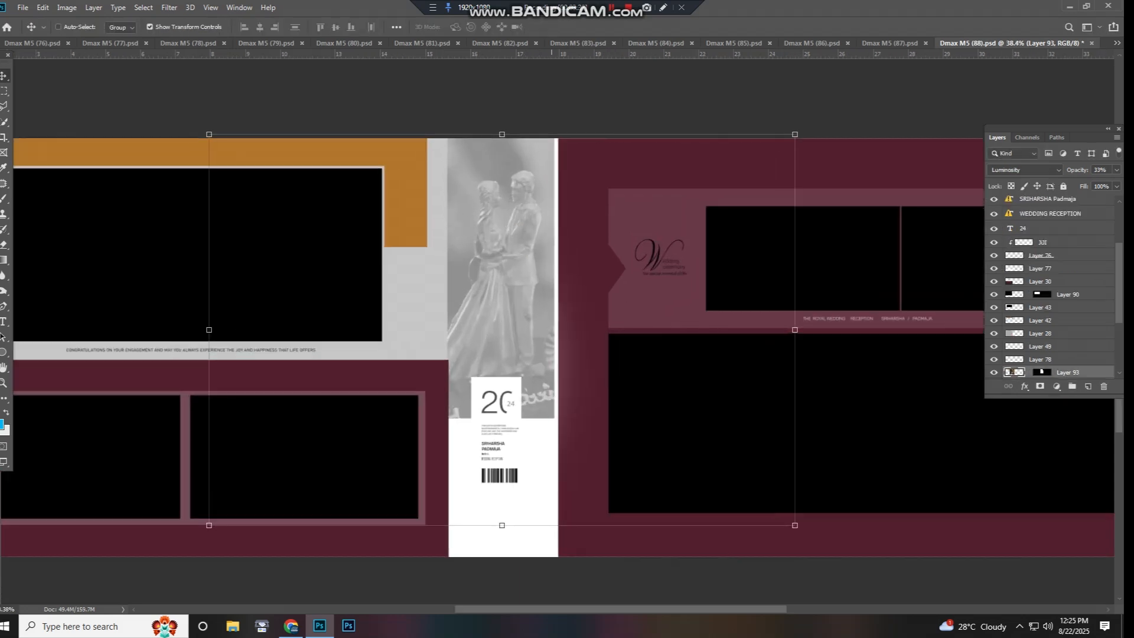
pyautogui.moveTo(587, 269); pyautogui.dragTo(629, 364)
pyautogui.moveTo(921, 430); pyautogui.dragTo(244, 303)
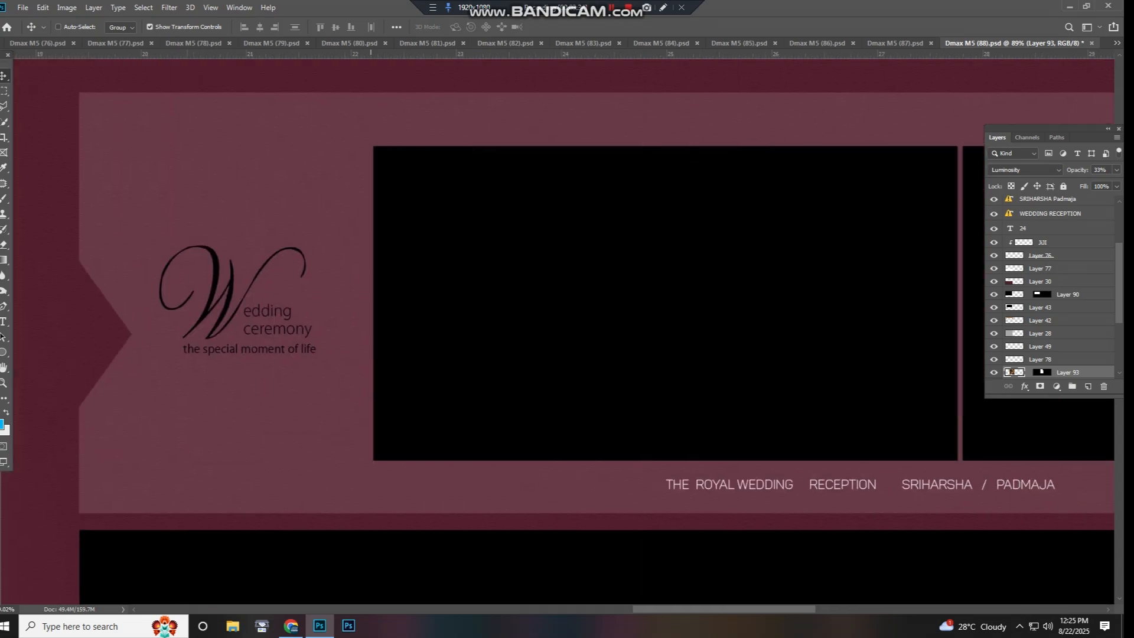
pyautogui.scroll(-8, 489, 304)
pyautogui.hotkey('ctrl', 'w')
pyautogui.press('n')
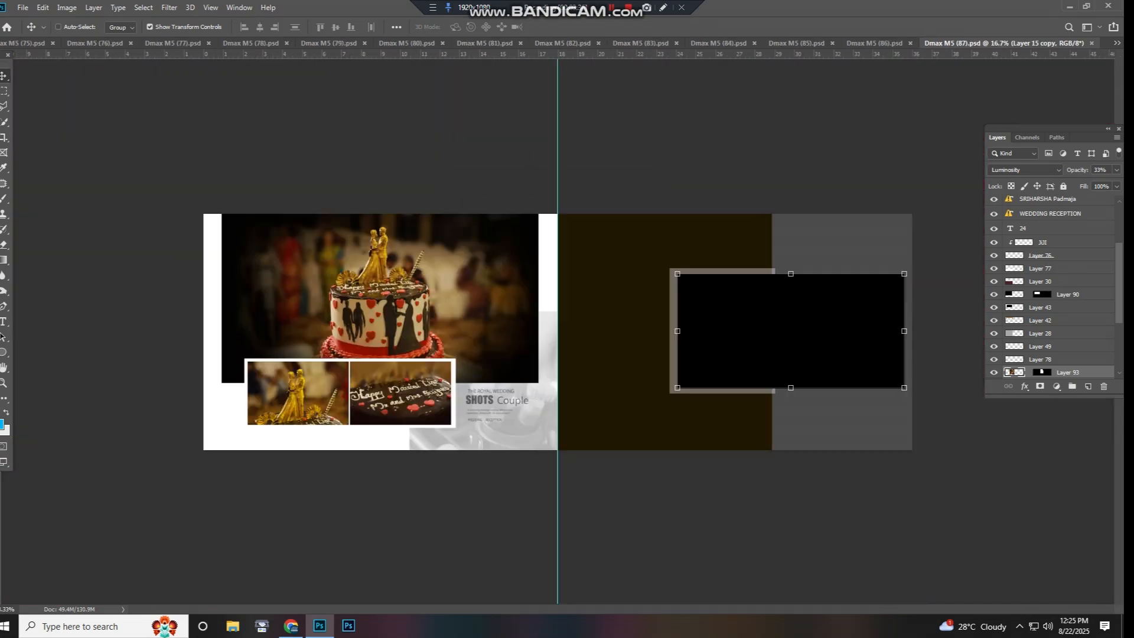
# - Try moving Color Lookup 1 and the large cake photo on Layer 12, undoing each move
pyautogui.scroll(5, 411, 332)
pyautogui.scroll(-4, 332, 337)
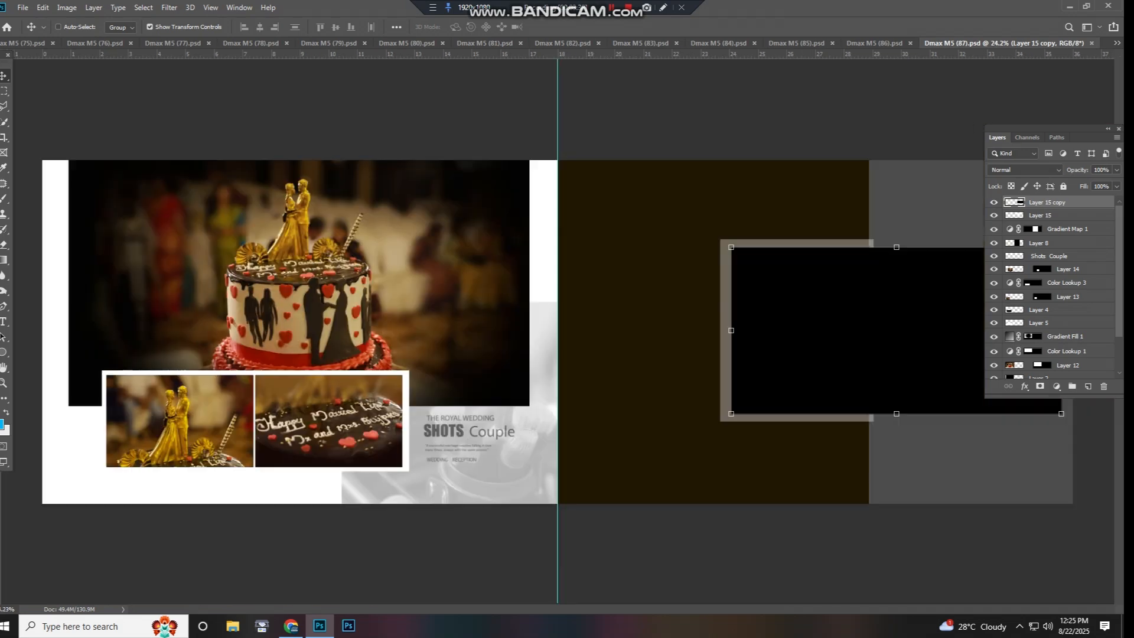
pyautogui.rightClick(387, 305)
pyautogui.click(402, 311)
pyautogui.moveTo(400, 311); pyautogui.dragTo(452, 267)
pyautogui.hotkey('ctrl', 'z')
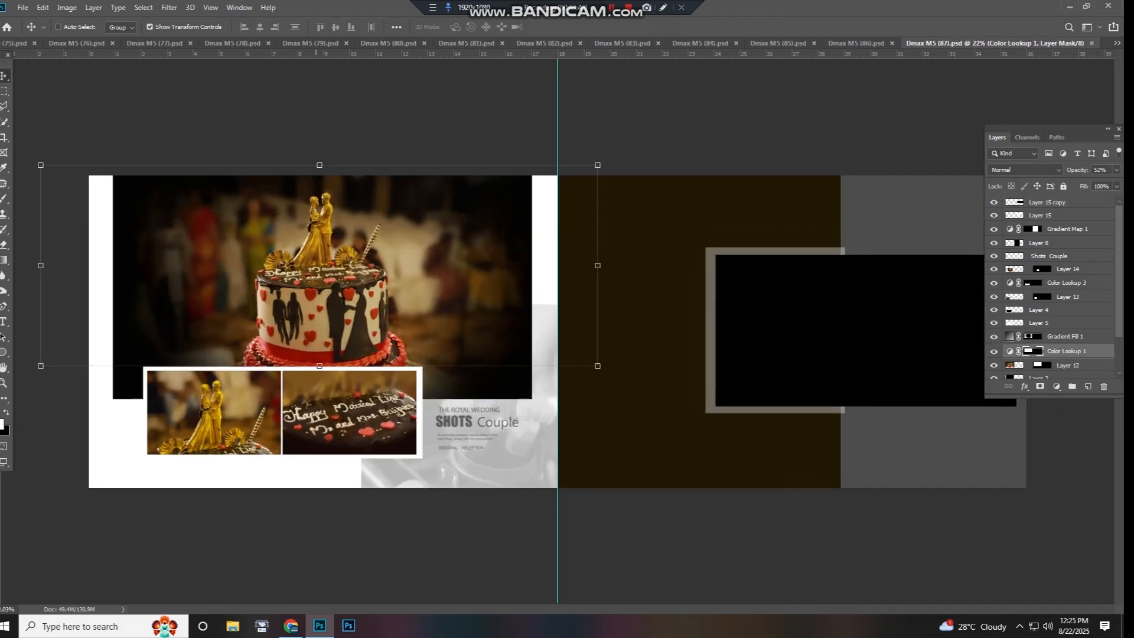
pyautogui.rightClick(318, 290)
pyautogui.click(333, 308)
pyautogui.moveTo(332, 314)
pyautogui.mouseDown()
pyautogui.moveTo(336, 268)
pyautogui.moveTo(342, 315)
pyautogui.mouseUp()
pyautogui.hotkey('ctrl', 'z')
# - Try moving the small cake-topper photo on Layer 13 and the Color Lookup 3 adjustment, undoing each move
pyautogui.rightClick(222, 409)
pyautogui.click(238, 426)
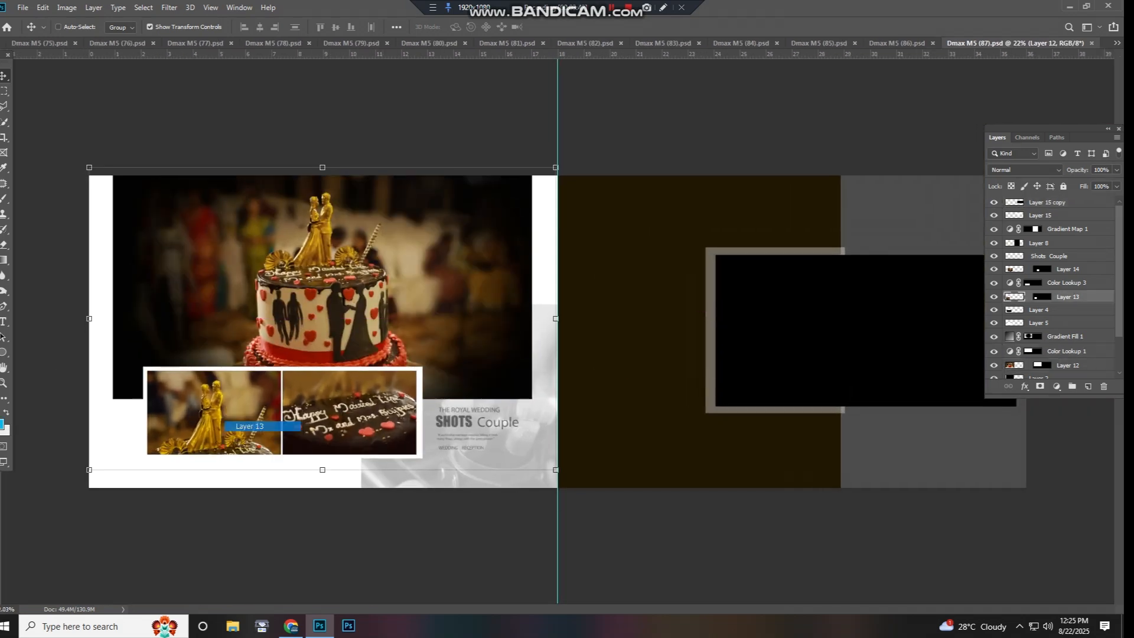
pyautogui.moveTo(236, 426); pyautogui.dragTo(238, 349)
pyautogui.hotkey('ctrl', 'z')
pyautogui.rightClick(347, 384)
pyautogui.click(361, 402)
pyautogui.moveTo(362, 404); pyautogui.dragTo(407, 336)
pyautogui.hotkey('ctrl', 'z')
# - Try moving the small cake-lettering photo on Layer 14 and undo the move
pyautogui.rightClick(361, 406)
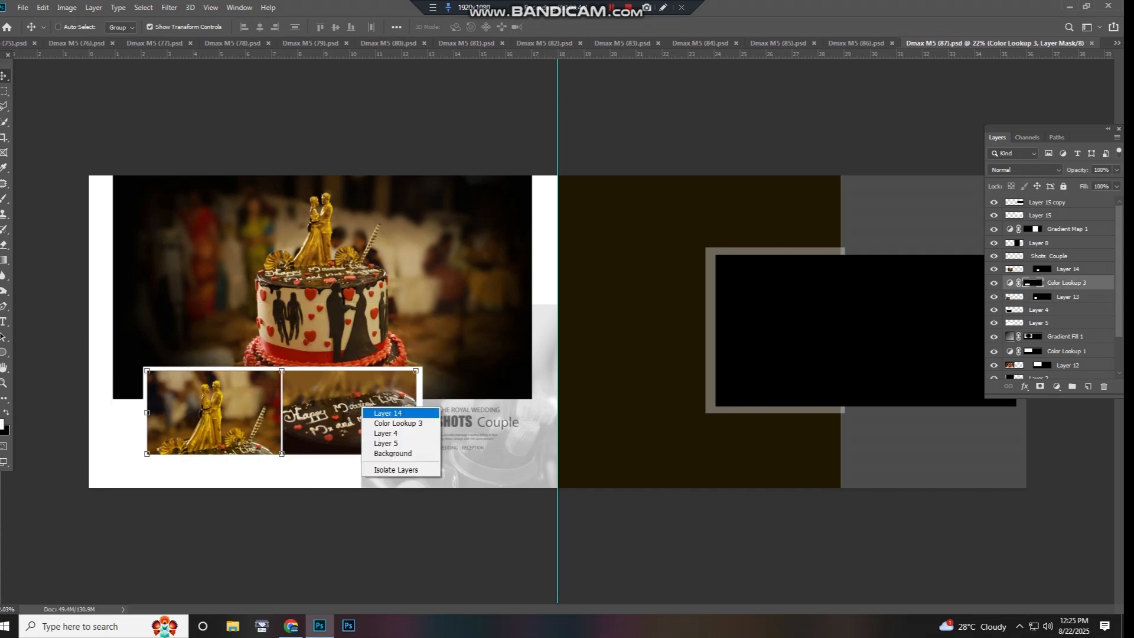
pyautogui.click(376, 412)
pyautogui.moveTo(376, 413); pyautogui.dragTo(430, 352)
pyautogui.hotkey('ctrl', 'z')
# - Test-move the translucent backing panel on Layer 15, undo it, and close Dmax M5 (87).psd
pyautogui.rightClick(757, 309)
pyautogui.click(774, 325)
pyautogui.moveTo(775, 325); pyautogui.dragTo(766, 290)
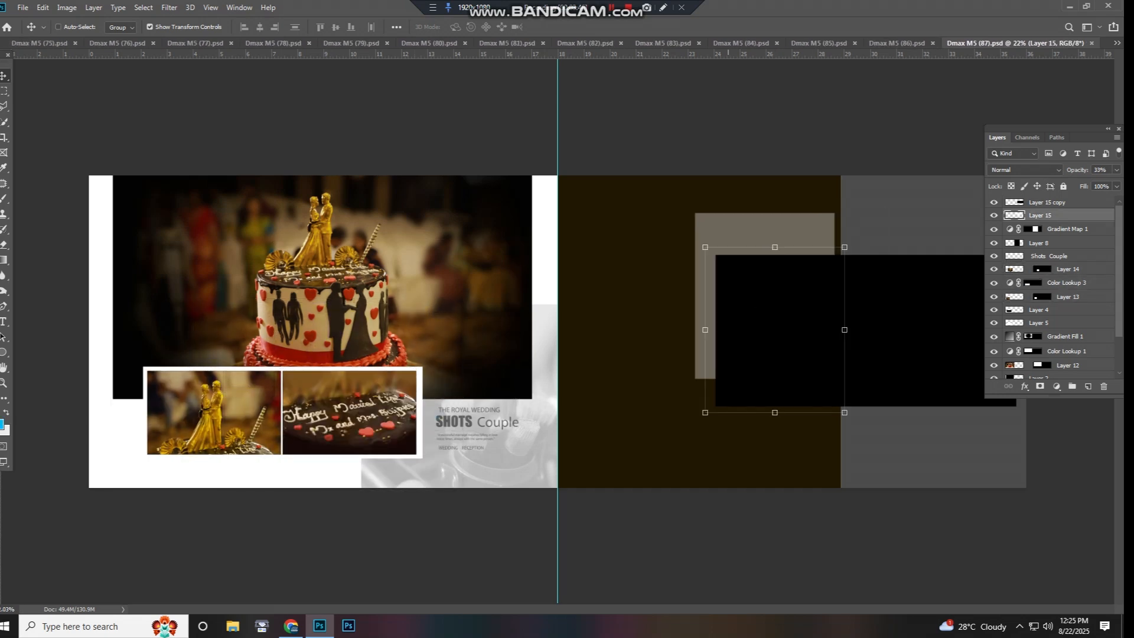
pyautogui.hotkey('ctrl', 'z')
pyautogui.hotkey('ctrl', 'w')
# - Try moving the left page's photo grid on Layer 37 and undo the move
pyautogui.click(269, 312)
pyautogui.moveTo(269, 313); pyautogui.dragTo(268, 264)
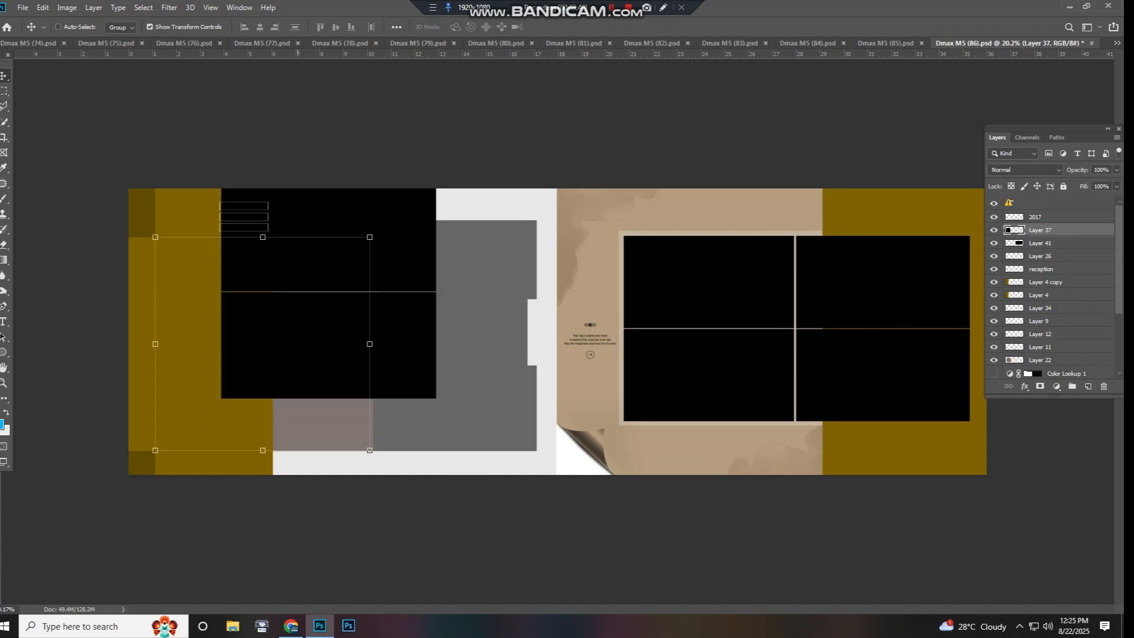
pyautogui.hotkey('ctrl', 'z')
# - Test-move the right page's four-photo grid on Layer 41, undo it, and close Dmax M5 (86).psd
pyautogui.moveTo(697, 292); pyautogui.dragTo(697, 341)
pyautogui.hotkey('ctrl', 'z')
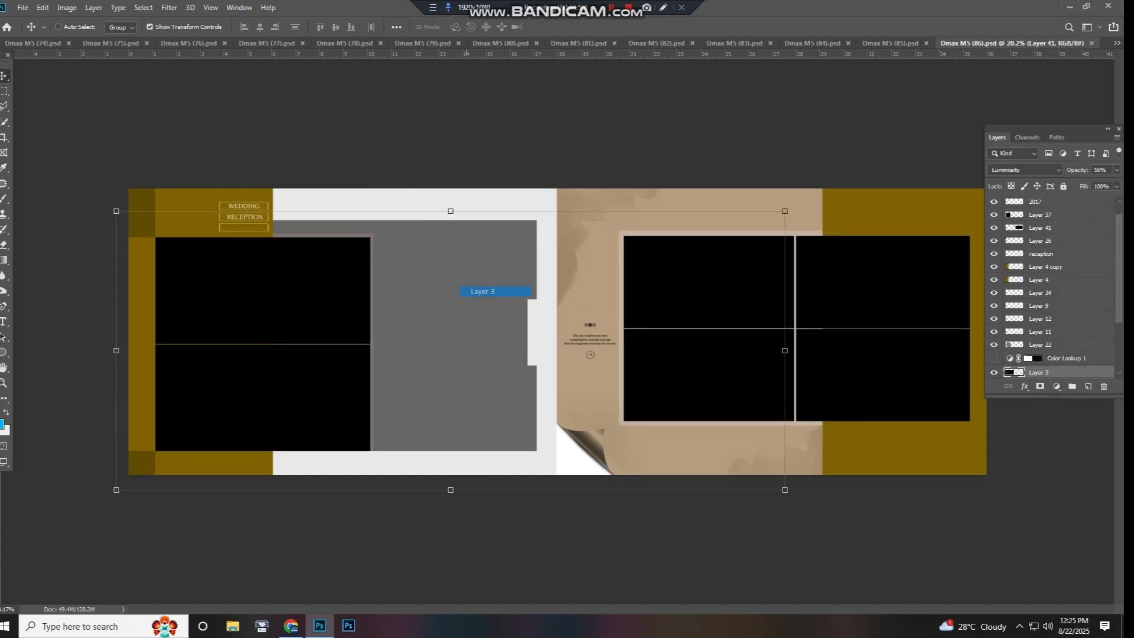
pyautogui.hotkey('ctrl', 'w')
# - Try moving the light grey panel on Layer 47 and the right page's photo grid, undoing each move
pyautogui.moveTo(683, 296); pyautogui.dragTo(631, 348)
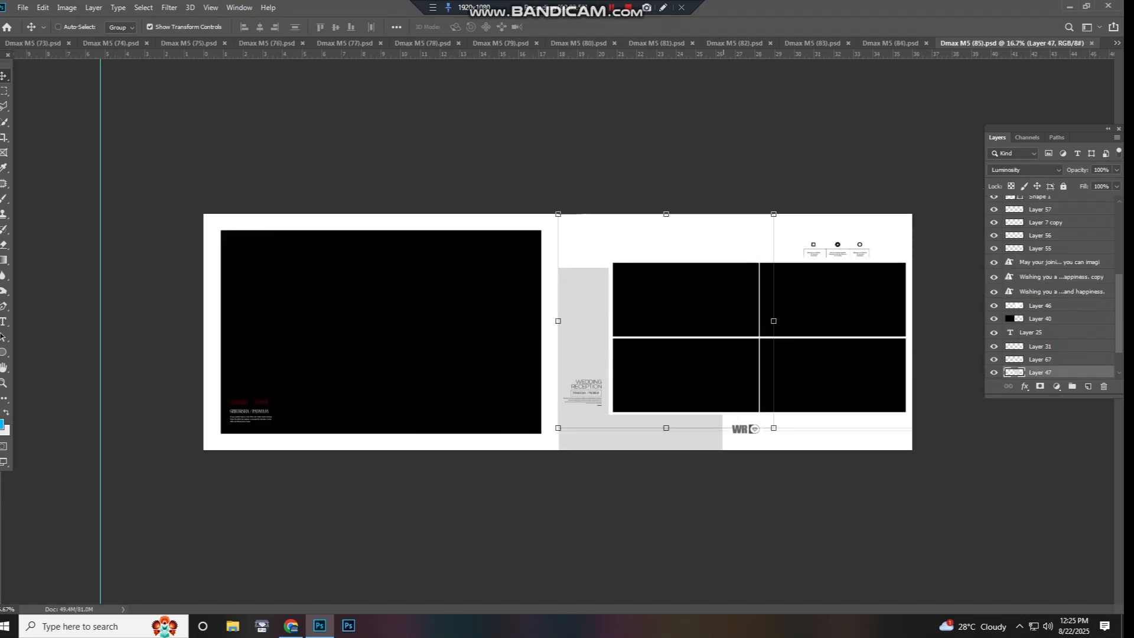
pyautogui.hotkey('ctrl', 'z')
pyautogui.rightClick(726, 331)
pyautogui.click(737, 337)
pyautogui.moveTo(737, 337); pyautogui.dragTo(634, 409)
pyautogui.hotkey('ctrl', 'z')
# - Select Color Lookup 1 over the left photo and close Dmax M5 (85).psd
pyautogui.rightClick(424, 319)
pyautogui.click(435, 324)
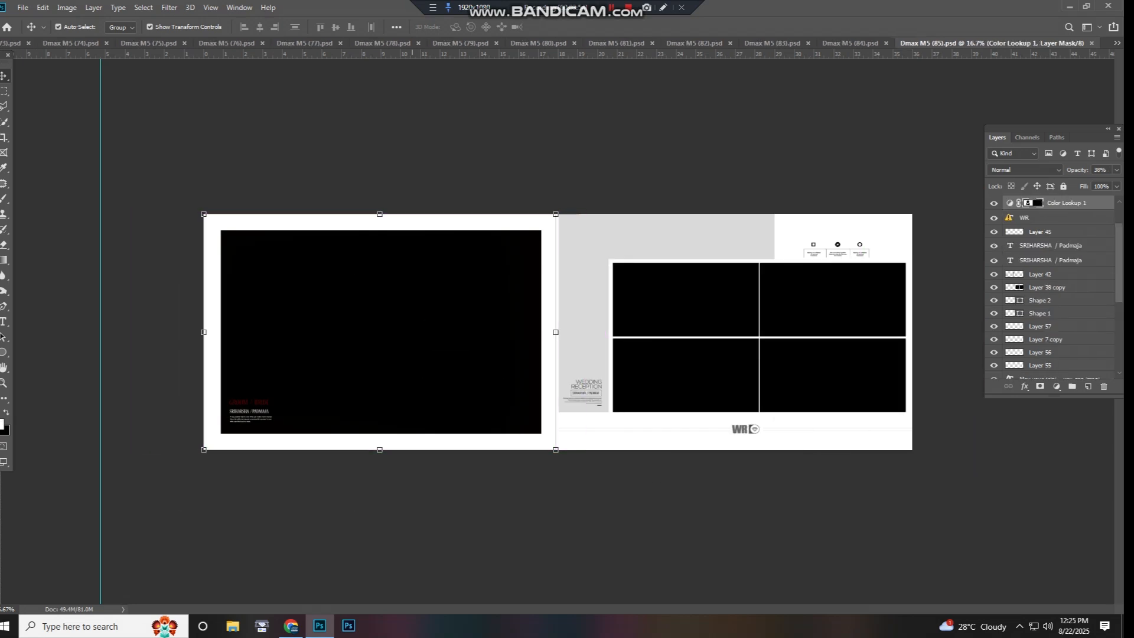
pyautogui.hotkey('ctrl', 'w')
# - Try moving the left page's four-photo grid on Layer 47 and undo the move
pyautogui.rightClick(494, 299)
pyautogui.click(497, 306)
pyautogui.moveTo(497, 306); pyautogui.dragTo(551, 359)
pyautogui.hotkey('ctrl', 'z')
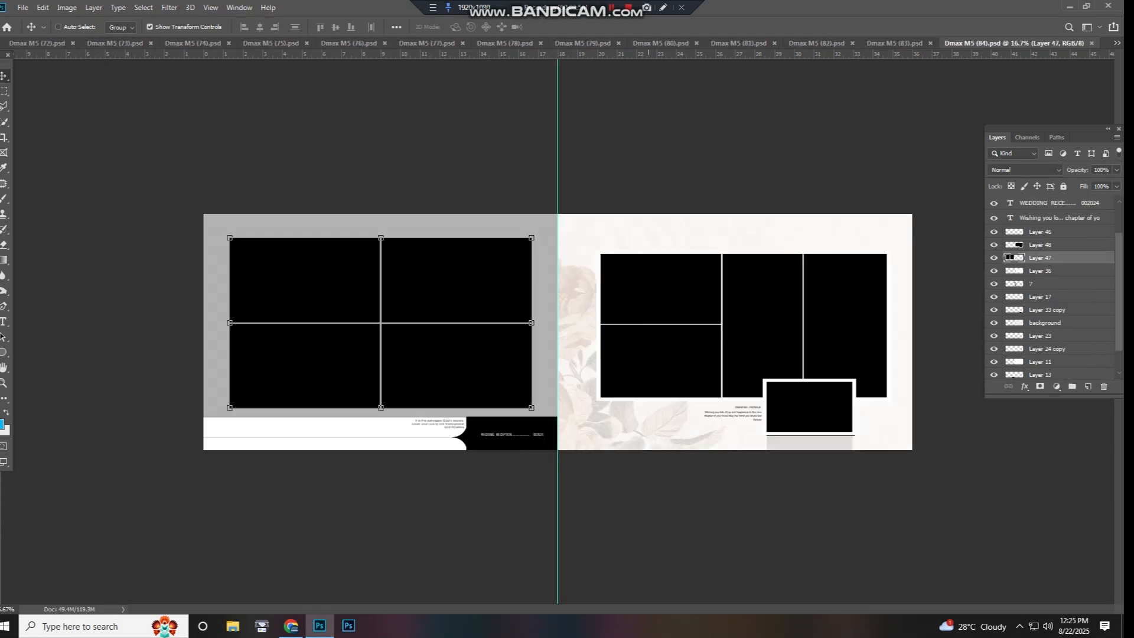
# - Test-move the right page's photo grid on Layer 48 and close Dmax M5 (84).psd
pyautogui.rightClick(648, 313)
pyautogui.click(650, 320)
pyautogui.moveTo(650, 321); pyautogui.dragTo(638, 371)
pyautogui.hotkey('ctrl', 'w')
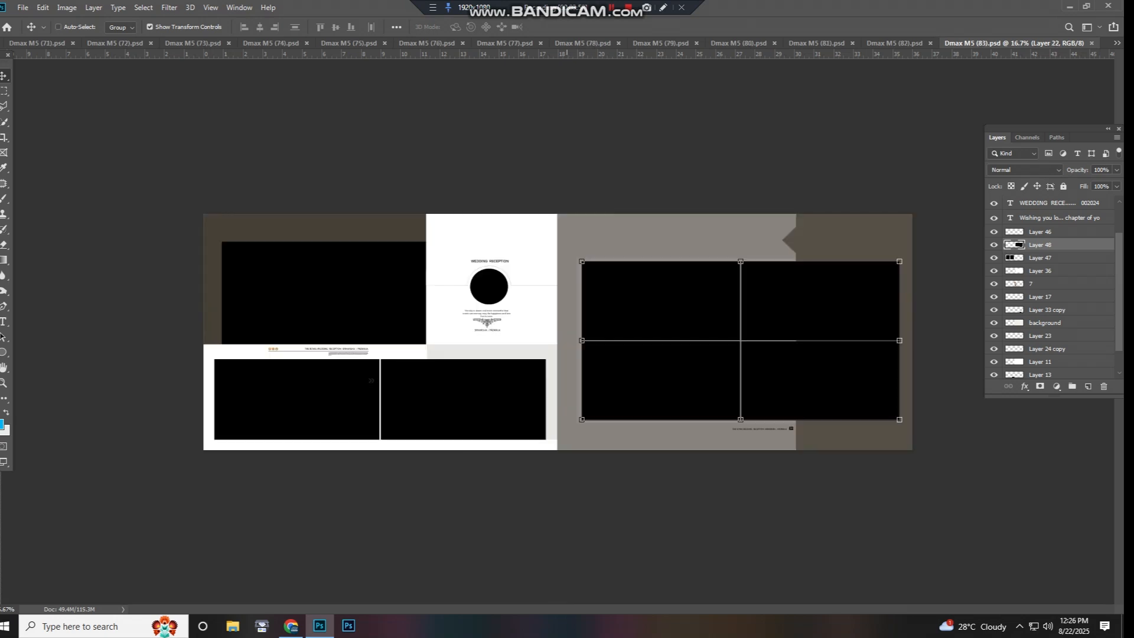
# - Try moving the left page's upper photo and undo the move
pyautogui.click(407, 287)
pyautogui.moveTo(407, 287); pyautogui.dragTo(400, 321)
pyautogui.hotkey('ctrl', 'z')
# - Test-move the right page's four-photo grid on Layer 22, undo it, and close Dmax M5 (83).psd
pyautogui.rightClick(612, 303)
pyautogui.click(634, 309)
pyautogui.moveTo(633, 308); pyautogui.dragTo(608, 357)
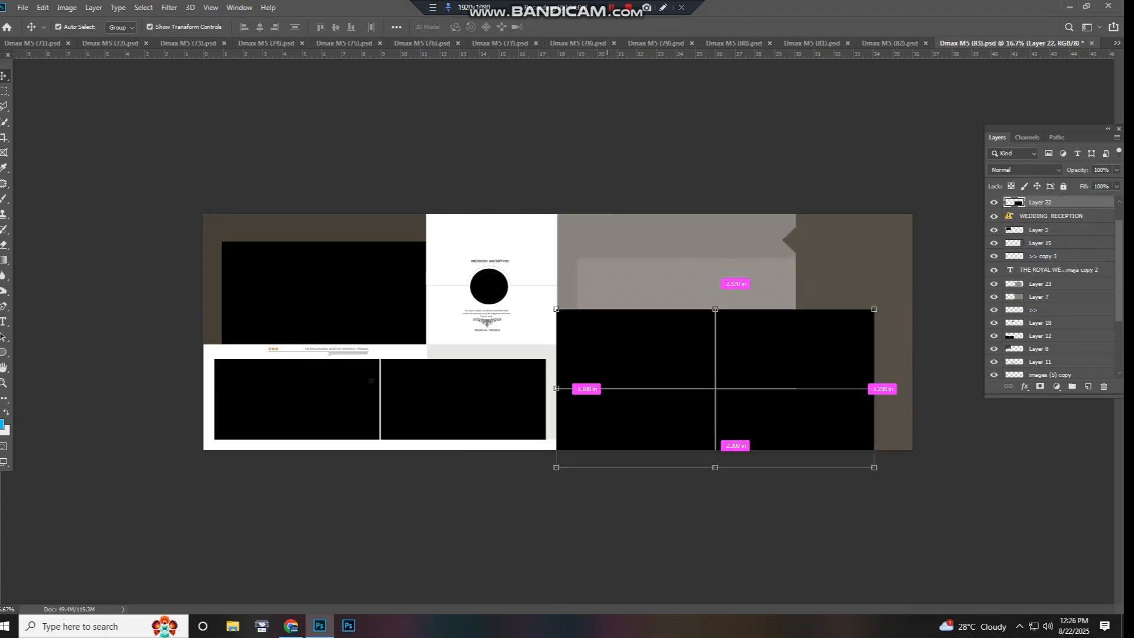
pyautogui.hotkey('ctrl', 'z')
pyautogui.hotkey('ctrl', 'w')
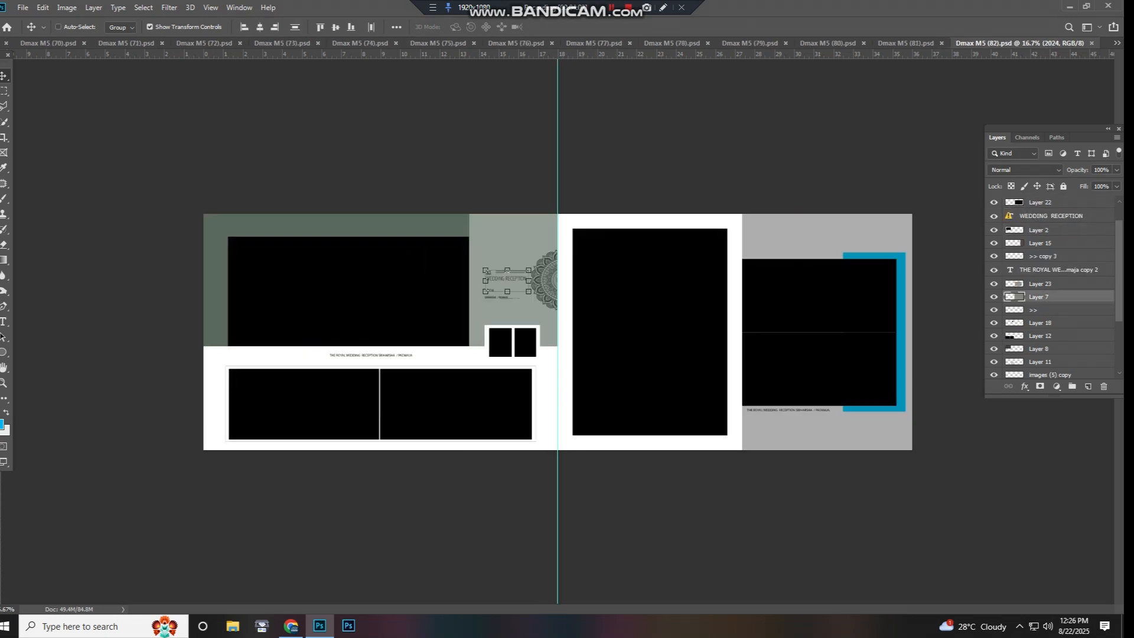
# - Try moving layers in the left page's upper photo area, undoing each move
pyautogui.click(427, 226)
pyautogui.moveTo(428, 225); pyautogui.dragTo(423, 322)
pyautogui.hotkey('ctrl', 'z')
pyautogui.rightClick(422, 281)
pyautogui.click(437, 288)
pyautogui.hotkey('ctrl', 'z')
# - Test-move the mandala ornament on Layer 25 and close Dmax M5 (82).psd
pyautogui.rightClick(594, 282)
pyautogui.click(620, 298)
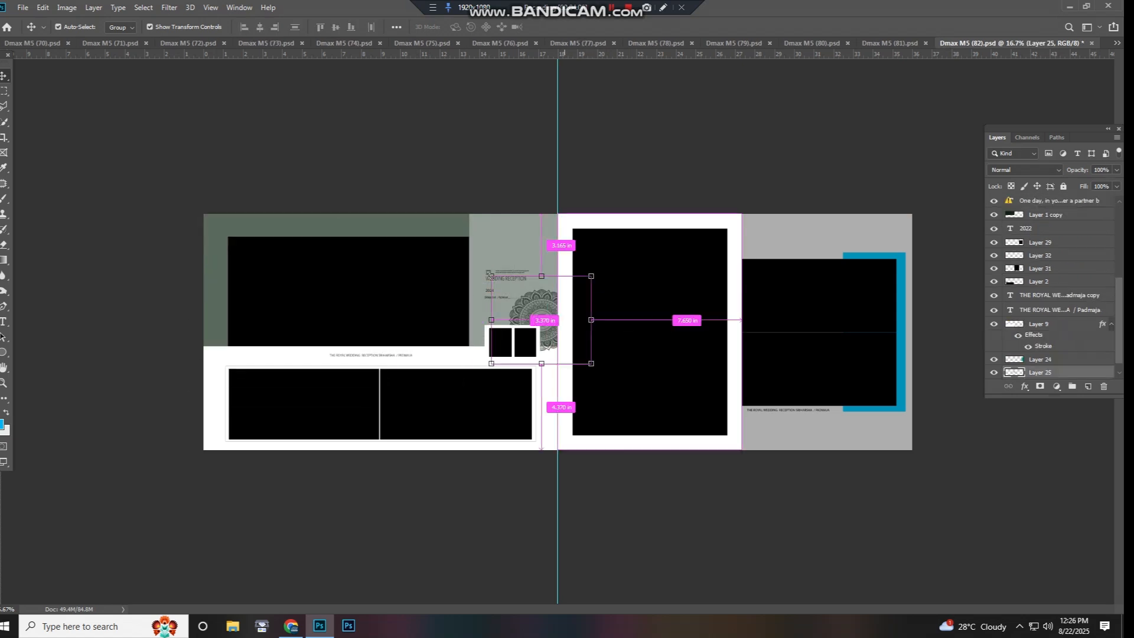
pyautogui.hotkey('ctrl', 'w')
# - Try moving the right page's photo on Layer 30 copy and the left page's upper photo pair, undoing each move
pyautogui.click(645, 318)
pyautogui.moveTo(646, 319); pyautogui.dragTo(621, 382)
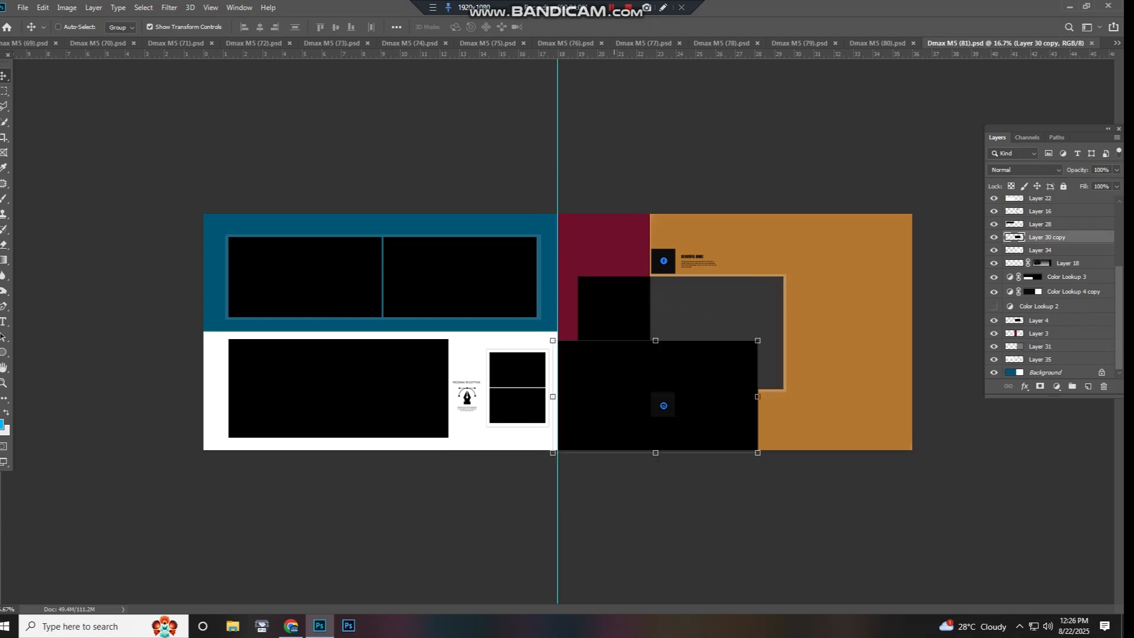
pyautogui.hotkey('ctrl', 'z')
pyautogui.rightClick(475, 299)
pyautogui.click(489, 304)
pyautogui.moveTo(489, 305); pyautogui.dragTo(468, 357)
pyautogui.hotkey('ctrl', 'z')
# - Select the left page's lower photo on Layer 29 and close Dmax M5 (81).psd
pyautogui.rightClick(385, 391)
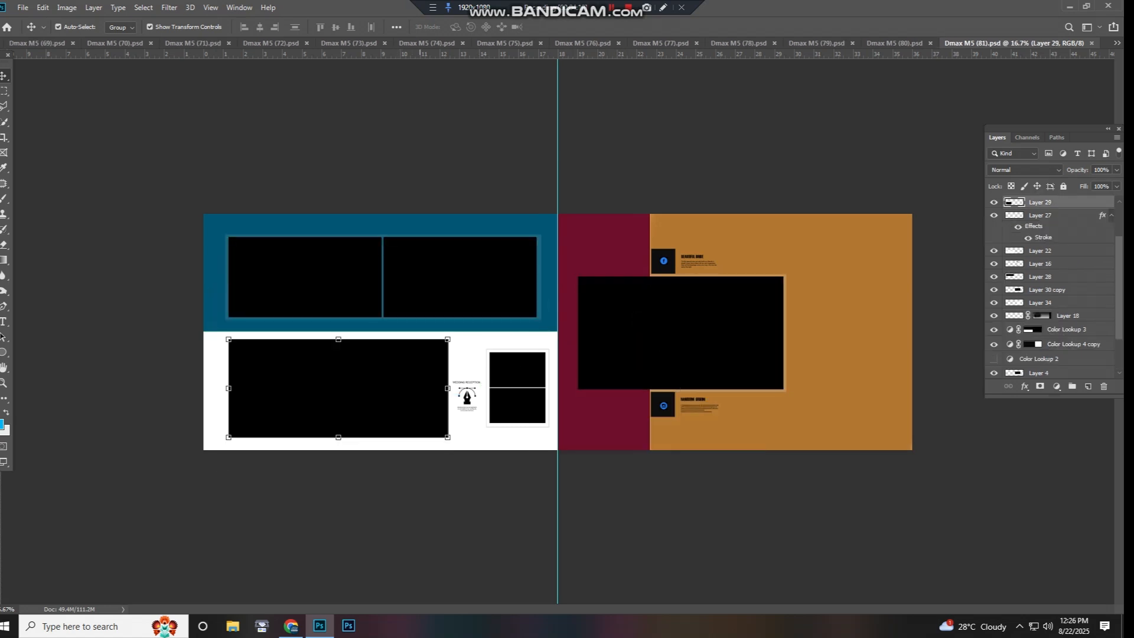
pyautogui.hotkey('ctrl', 'w')
# - Test-move Layer 42 on the right page and close Dmax M5 (80).psd
pyautogui.rightClick(588, 319)
pyautogui.click(603, 365)
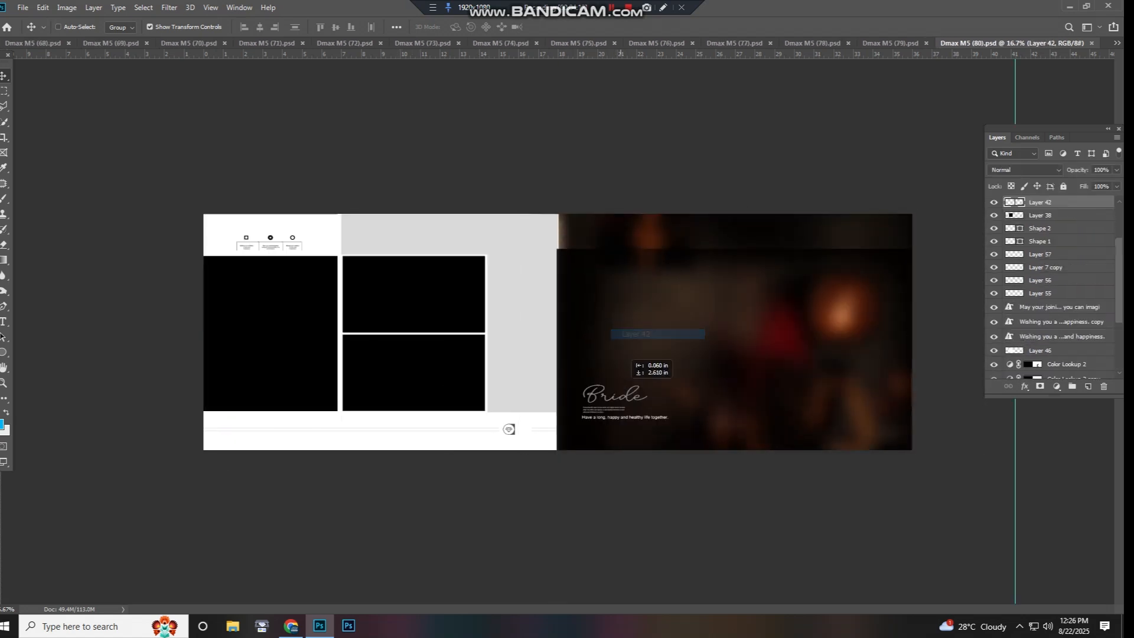
pyautogui.hotkey('ctrl', 'w')
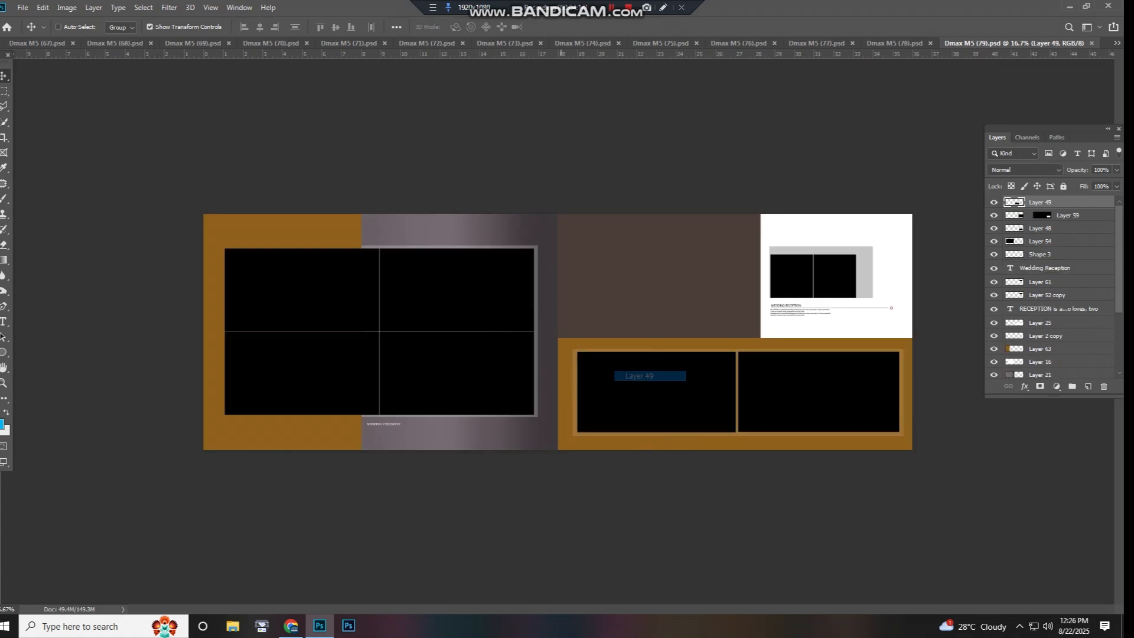
# - Try moving the photo on Layer 49 in the right page's lower half and undo the move
pyautogui.moveTo(640, 377); pyautogui.dragTo(635, 327)
pyautogui.hotkey('ctrl', 'z')
pyautogui.press('z')
pyautogui.rightClick(469, 335)
pyautogui.click(494, 343)
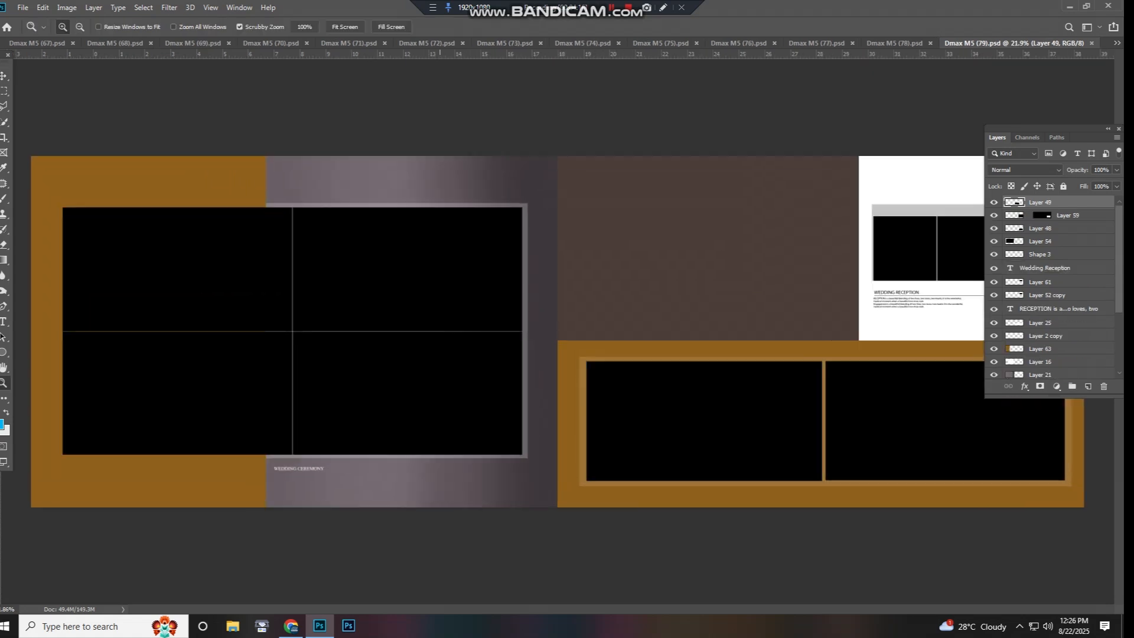
pyautogui.press('v')
# - Test-move the left page's four-photo grid on Layer 54, undo it, and close Dmax M5 (79).psd
pyautogui.scroll(-1, 440, 355)
pyautogui.rightClick(450, 362)
pyautogui.click(473, 368)
pyautogui.moveTo(379, 354); pyautogui.dragTo(422, 321)
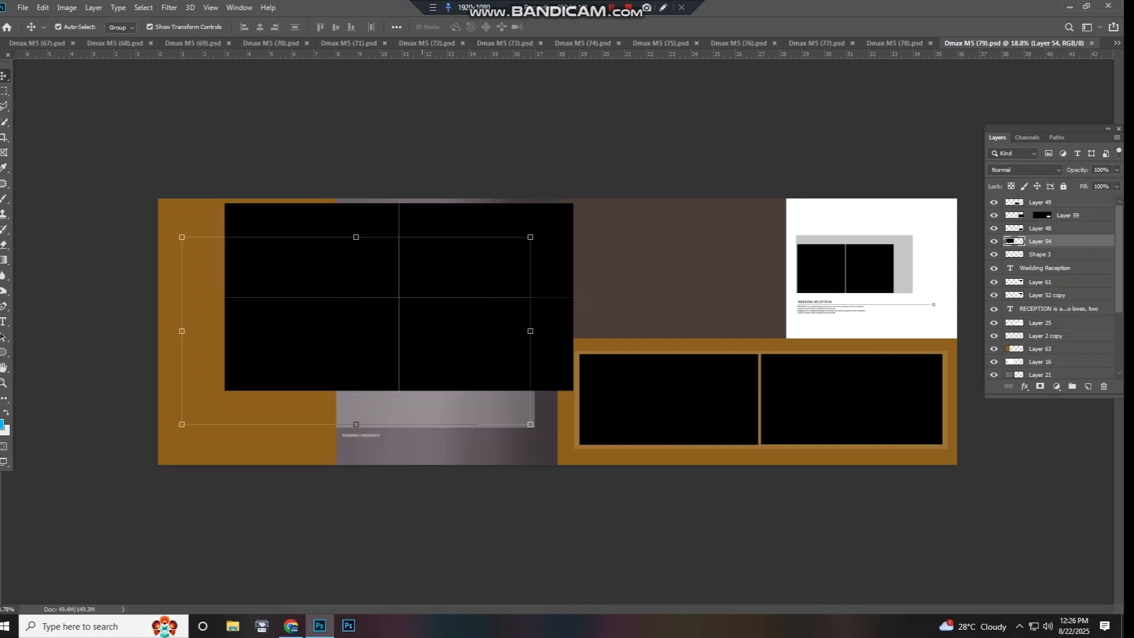
pyautogui.hotkey('ctrl', 'z')
pyautogui.hotkey('ctrl', 'w')
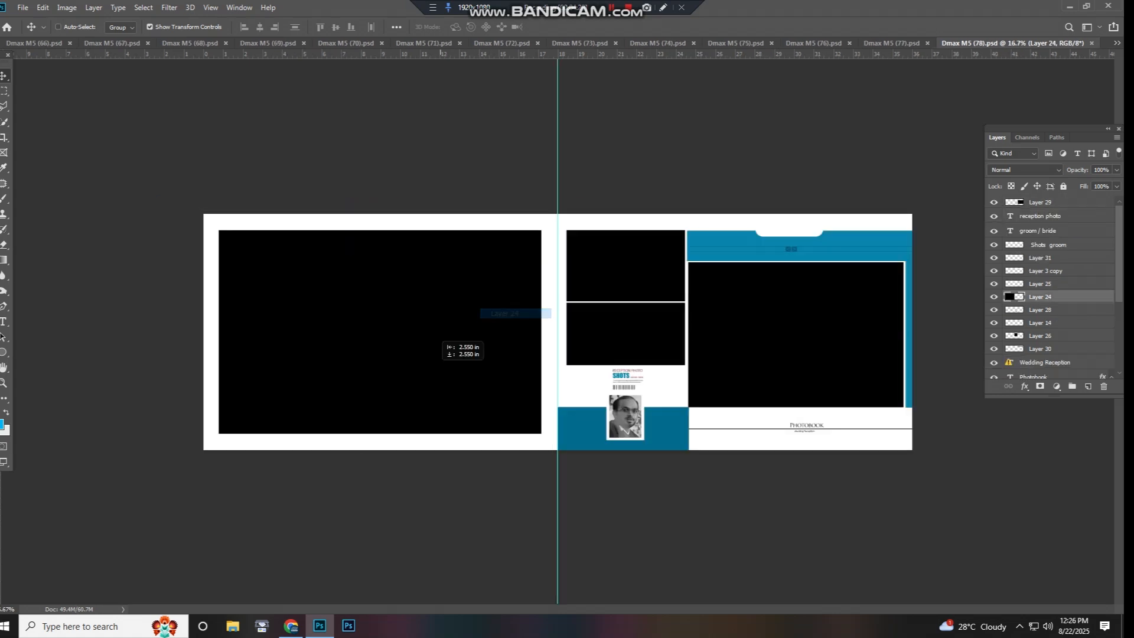
# - Try moving the left page's photo on Layer 24 and the large right-page photo, undoing each move
pyautogui.moveTo(440, 360); pyautogui.dragTo(417, 452)
pyautogui.hotkey('ctrl', 'z')
pyautogui.moveTo(746, 353); pyautogui.dragTo(682, 427)
pyautogui.hotkey('ctrl', 'z')
# - Try moving the small photos near the page fold and undo the move
pyautogui.rightClick(631, 297)
pyautogui.click(654, 303)
pyautogui.moveTo(657, 307); pyautogui.dragTo(694, 314)
pyautogui.hotkey('ctrl', 'z')
# - Test-move the dark teal panel behind the small portrait, undo it, and close Dmax M5 (78).psd
pyautogui.rightClick(660, 421)
pyautogui.click(682, 426)
pyautogui.moveTo(682, 426); pyautogui.dragTo(685, 407)
pyautogui.hotkey('ctrl', 'z')
pyautogui.hotkey('ctrl', 'w')
# - Try moving the right page's photo on Layer 42 and undo the move
pyautogui.rightClick(606, 344)
pyautogui.click(629, 349)
pyautogui.moveTo(631, 350); pyautogui.dragTo(662, 411)
pyautogui.hotkey('ctrl', 'z')
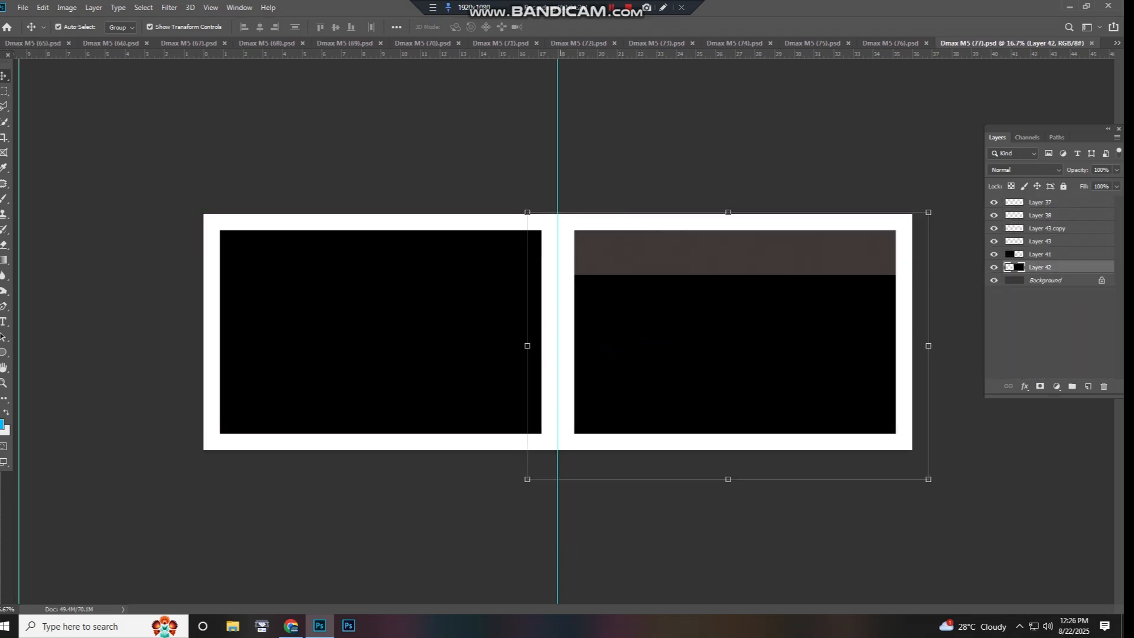
# - Try moving the Background layer
pyautogui.rightClick(644, 341)
pyautogui.click(668, 358)
pyautogui.moveTo(668, 359); pyautogui.dragTo(672, 367)
pyautogui.press('Return')
# - Test-move the left page's photo on Layer 41 and close Dmax M5 (77).psd
pyautogui.rightClick(490, 304)
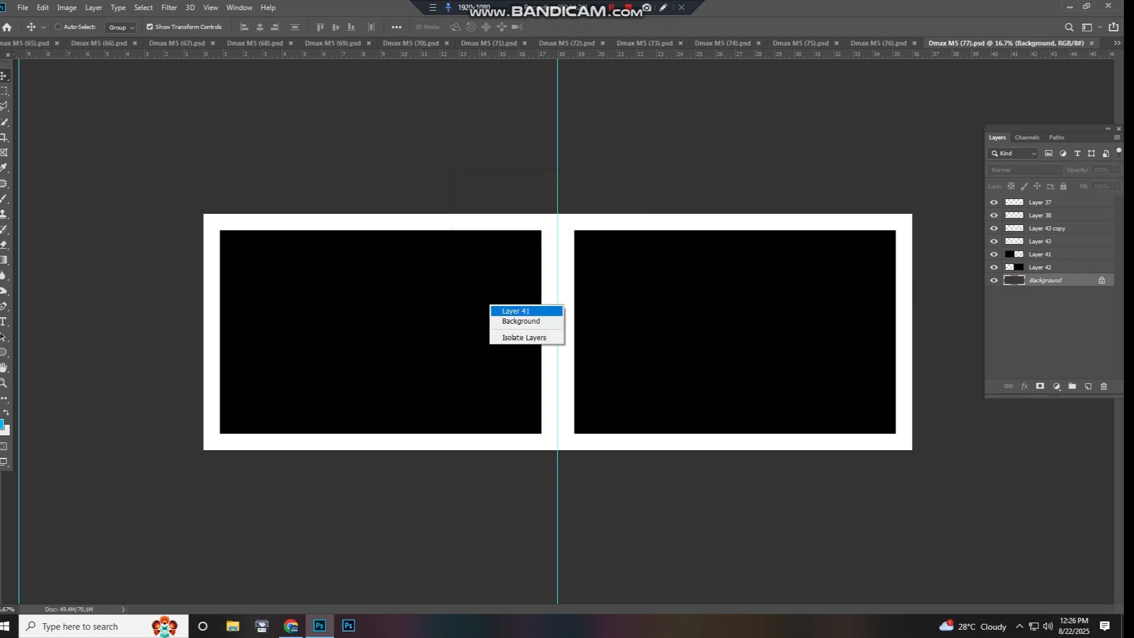
pyautogui.click(498, 311)
pyautogui.moveTo(498, 311); pyautogui.dragTo(544, 369)
pyautogui.hotkey('ctrl', 'w')
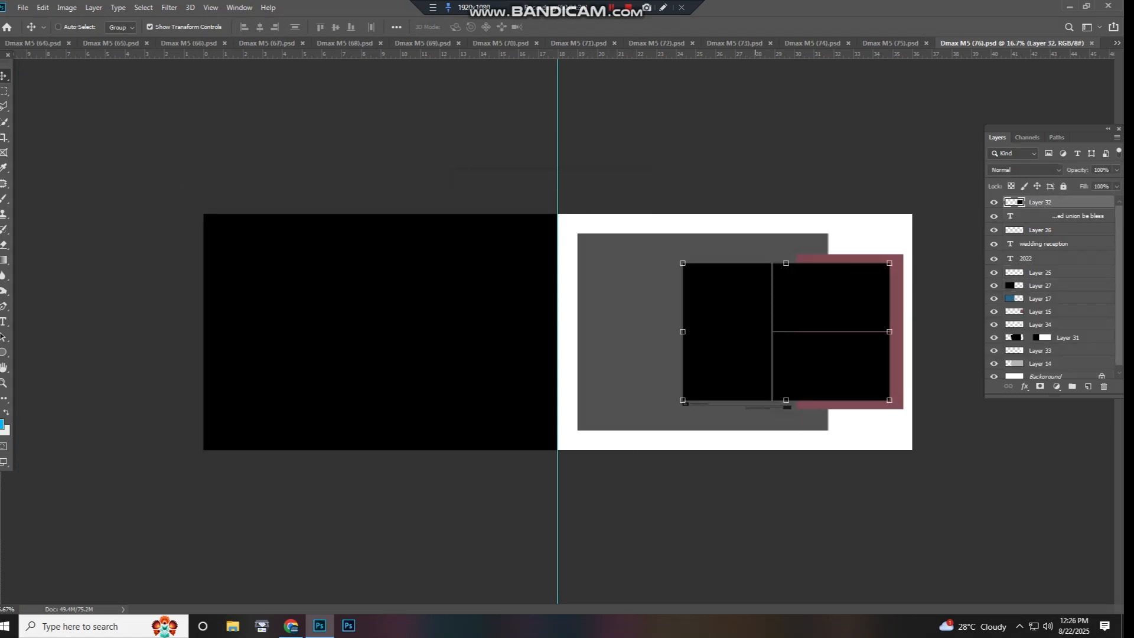
# - Try moving the large left-page photo on Layer 27 and undo the move
pyautogui.moveTo(520, 277); pyautogui.dragTo(308, 353)
pyautogui.hotkey('ctrl', 'z')
pyautogui.rightClick(457, 306)
pyautogui.click(466, 313)
pyautogui.hotkey('ctrl', 'z')
# - Test-move the right page's masked Layer 31, undo it, and close Dmax M5 (76).psd
pyautogui.rightClick(628, 323)
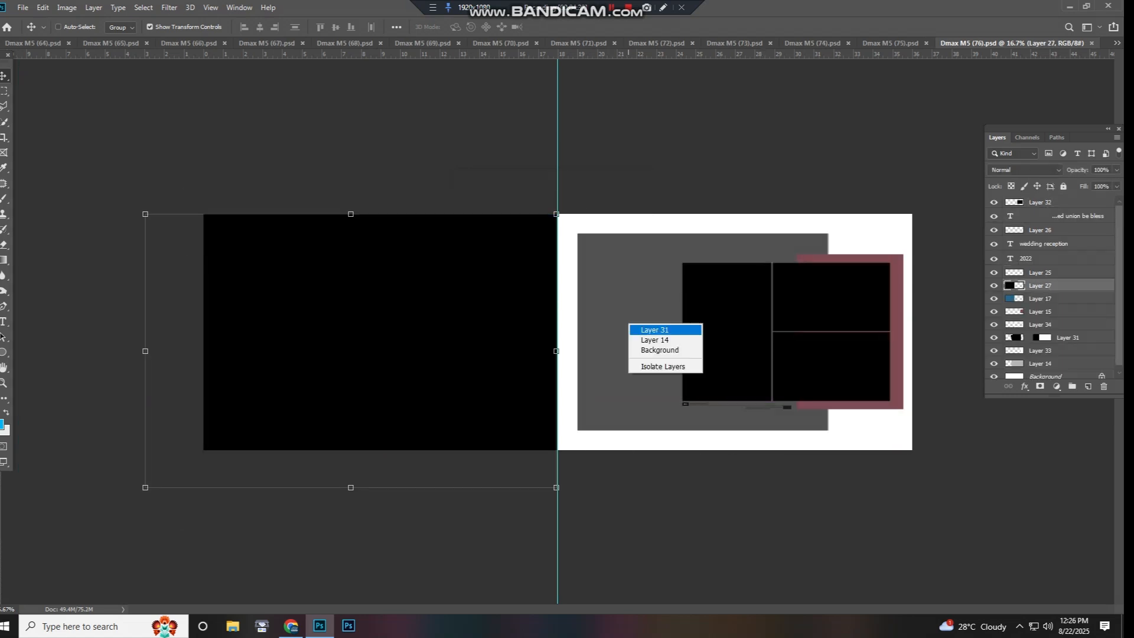
pyautogui.click(637, 329)
pyautogui.moveTo(637, 329); pyautogui.dragTo(701, 366)
pyautogui.hotkey('ctrl', 'z')
pyautogui.hotkey('ctrl', 'w')
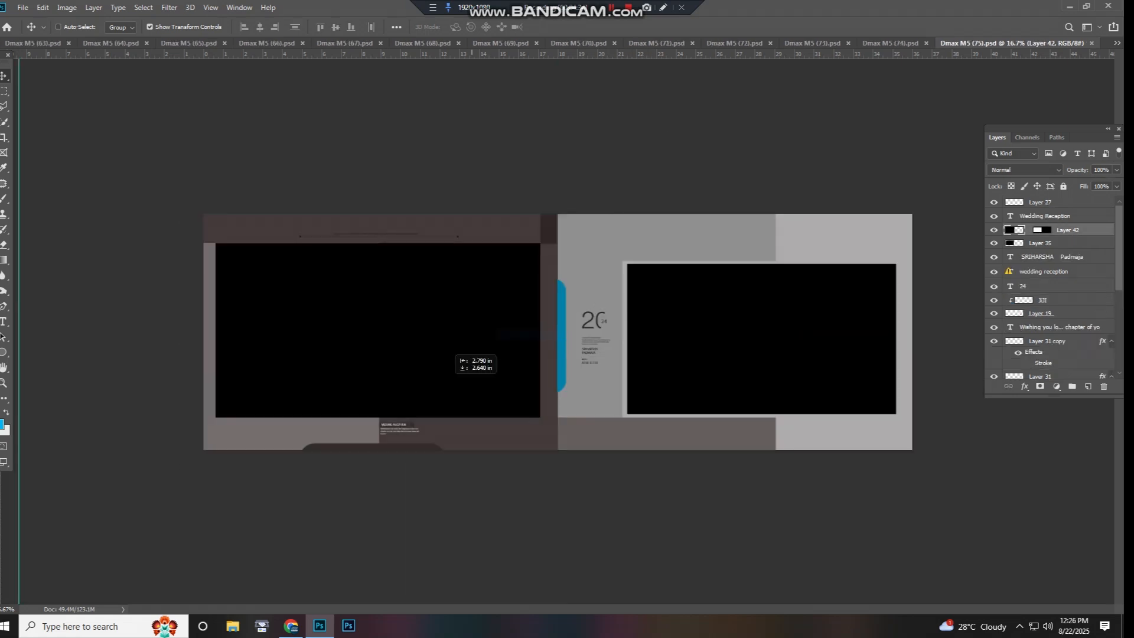
# - Try moving the left page's photo on Layer 35 and undo the move
pyautogui.rightClick(478, 330)
pyautogui.click(487, 348)
pyautogui.moveTo(488, 348); pyautogui.dragTo(549, 341)
pyautogui.hotkey('ctrl', 'z')
# - Try moving the right page's photo on Layer 36 and undo the move
pyautogui.rightClick(643, 335)
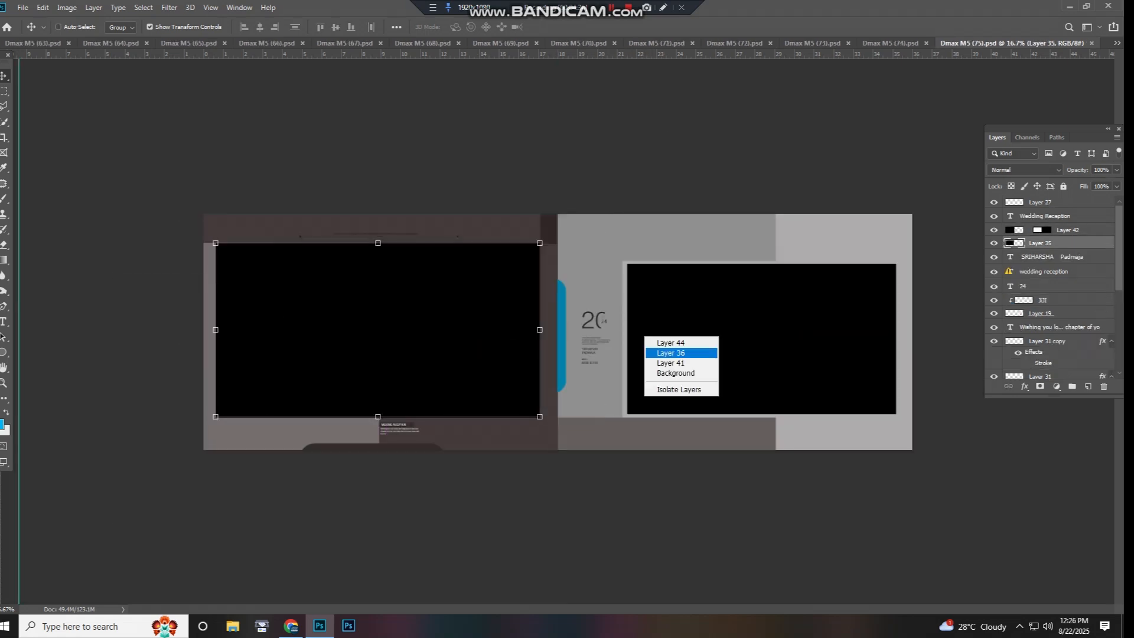
pyautogui.click(653, 353)
pyautogui.moveTo(652, 353); pyautogui.dragTo(716, 369)
pyautogui.hotkey('ctrl', 'z')
# - Select the right page's masked Layer 44 and close Dmax M5 (75).psd
pyautogui.rightClick(665, 339)
pyautogui.click(674, 349)
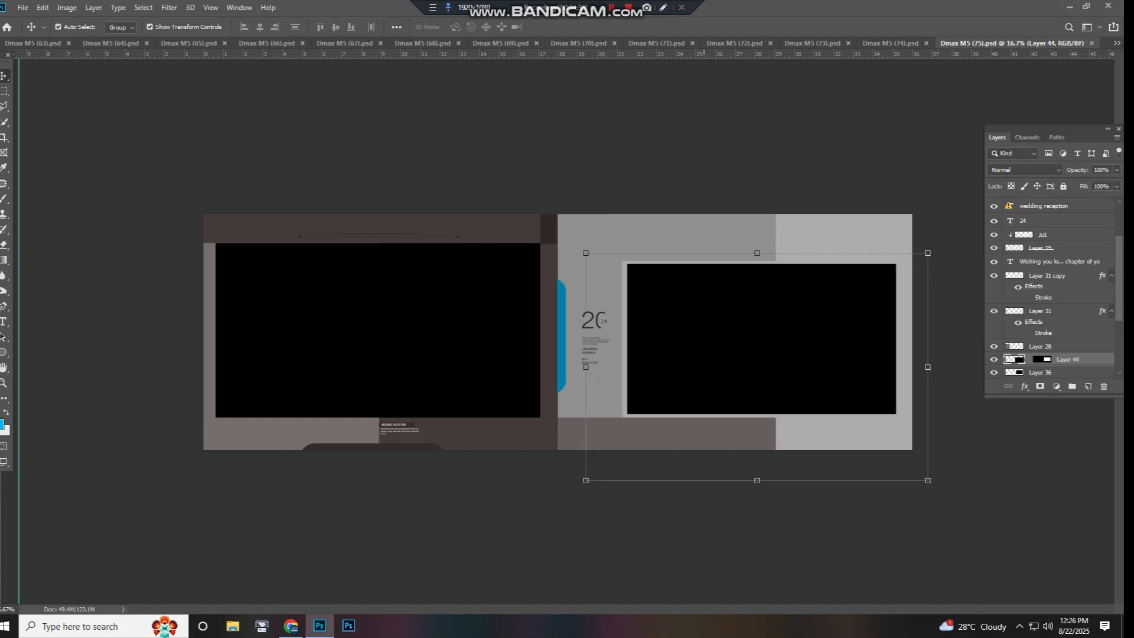
pyautogui.hotkey('ctrl', 'w')
# - Select the left page's Layer 42, test-move the right page's small photos on Layer 47, and close Dmax M5 (74).psd
pyautogui.rightClick(348, 308)
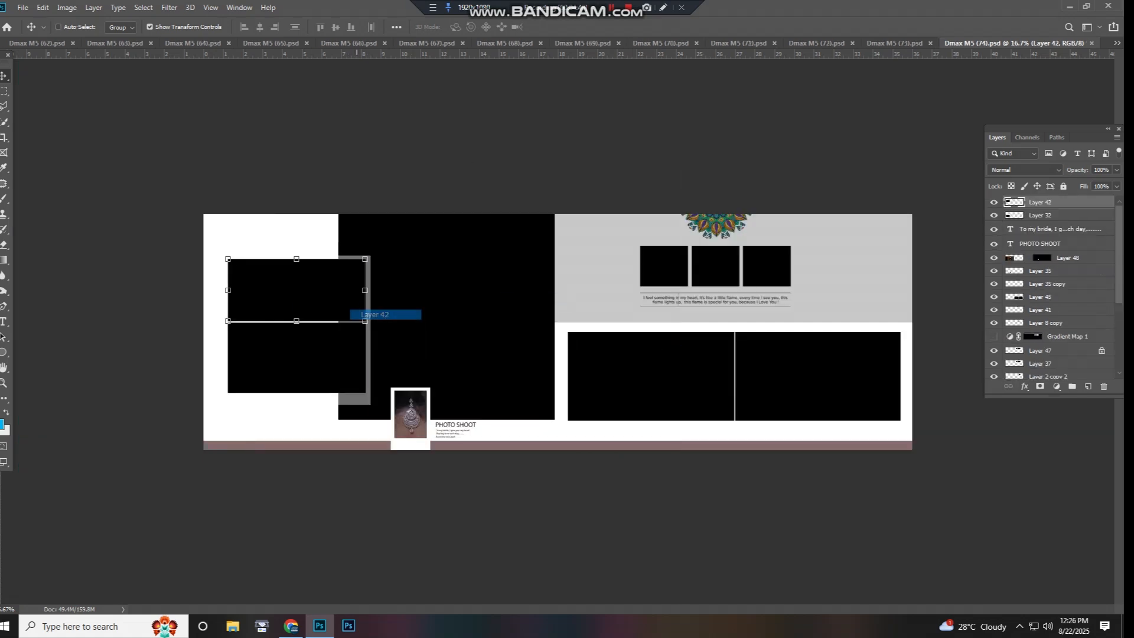
pyautogui.click(378, 314)
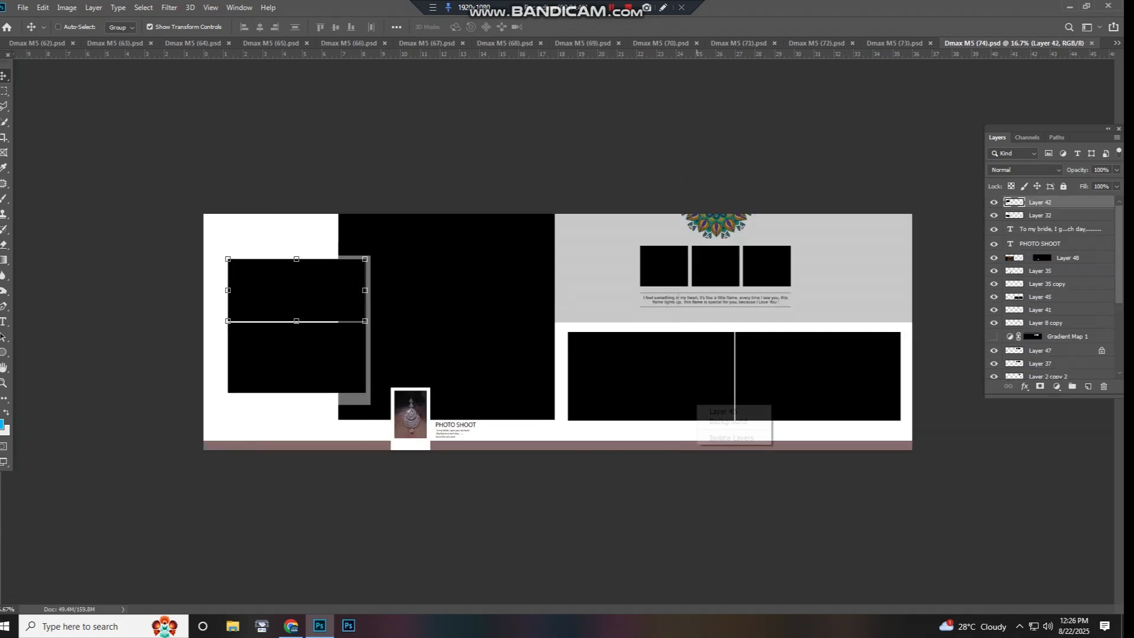
pyautogui.hotkey('ctrl', 'w')
pyautogui.rightClick(708, 275)
pyautogui.click(723, 284)
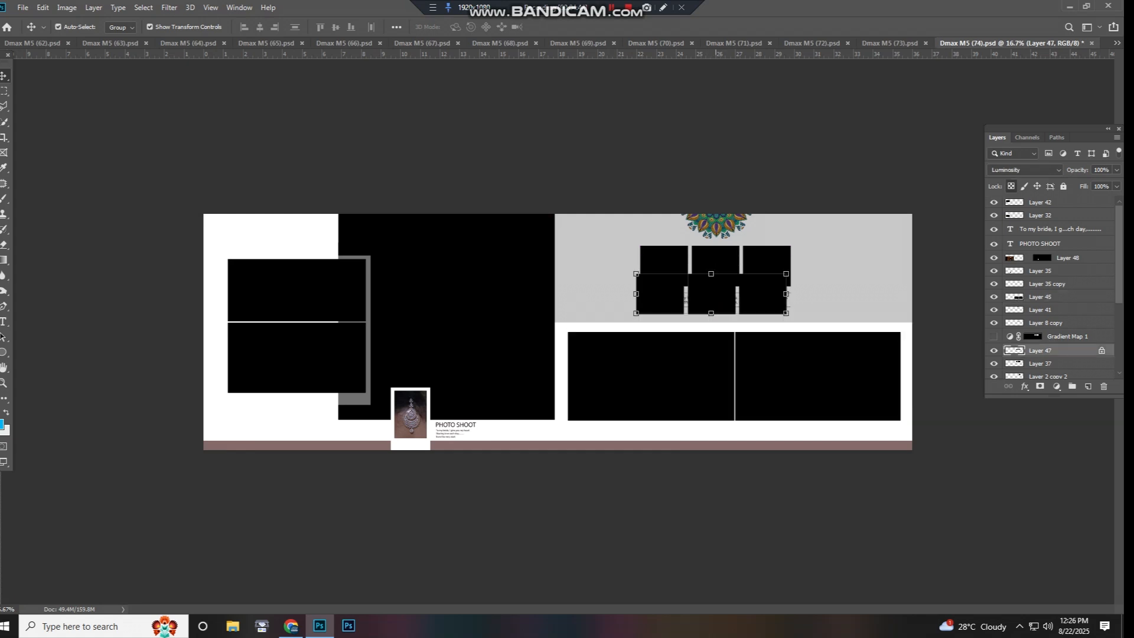
# - Select the right page's Color Lookup 1 adjustment and test the masked photo on Layer 7
pyautogui.rightClick(583, 324)
pyautogui.click(596, 330)
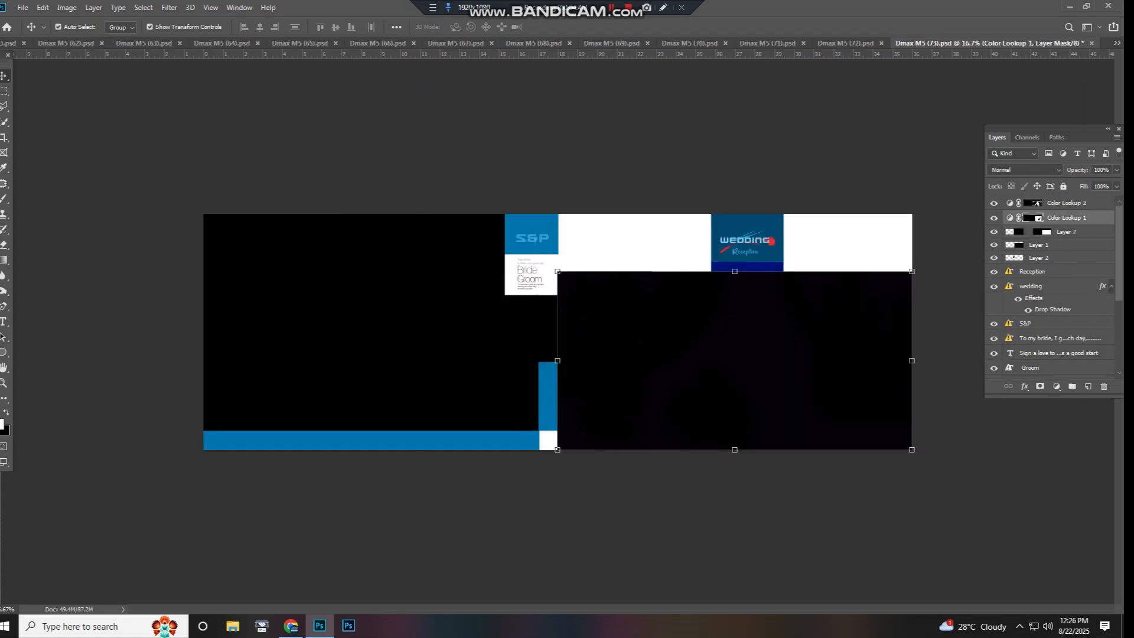
pyautogui.rightClick(462, 311)
pyautogui.click(486, 327)
pyautogui.rightClick(616, 274)
pyautogui.click(646, 322)
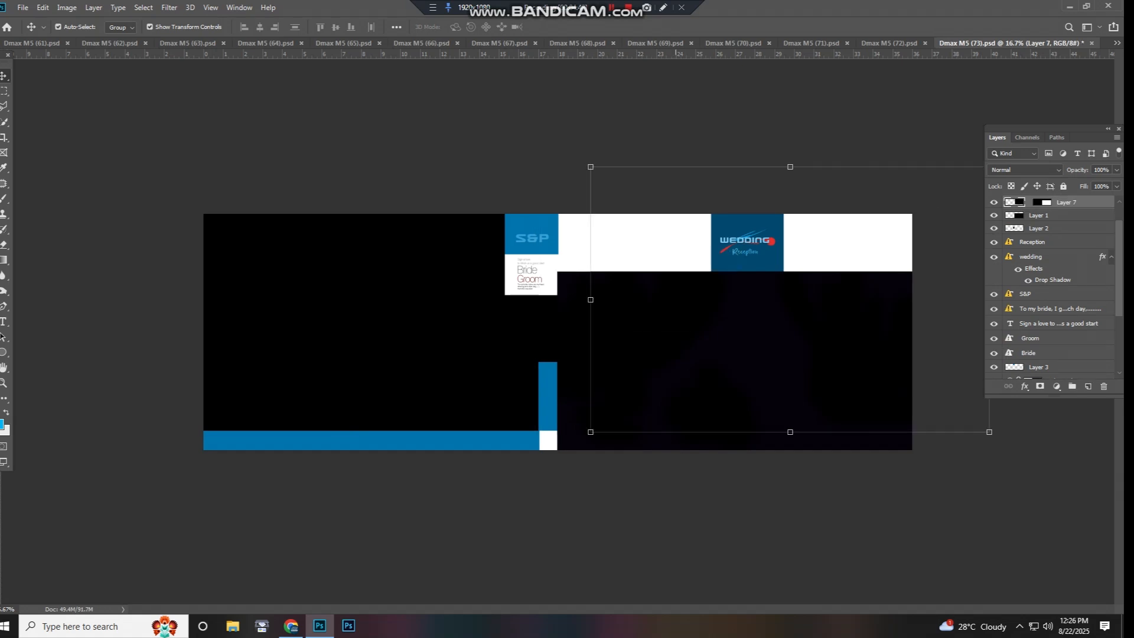
# - Test-move the blue shape on Layer 3, undo the move, and close Dmax M5 (73).psd
pyautogui.click(534, 251)
pyautogui.moveTo(534, 251); pyautogui.dragTo(548, 273)
pyautogui.hotkey('ctrl', 'z')
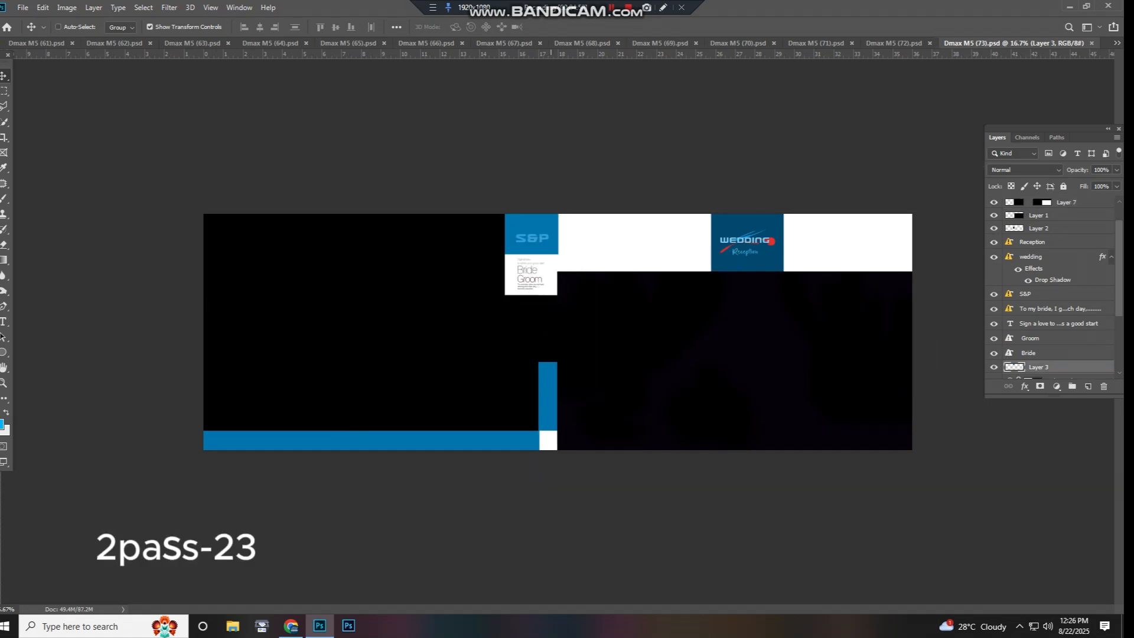
pyautogui.hotkey('ctrl', 'w')
# - Try moving the left page's photo layer and undo the move
pyautogui.rightClick(400, 347)
pyautogui.click(429, 354)
pyautogui.moveTo(429, 354); pyautogui.dragTo(501, 320)
pyautogui.hotkey('ctrl', 'z')
# - Try moving the right page's lower photos on Layer 18 copy and undo the move
pyautogui.rightClick(601, 392)
pyautogui.click(628, 399)
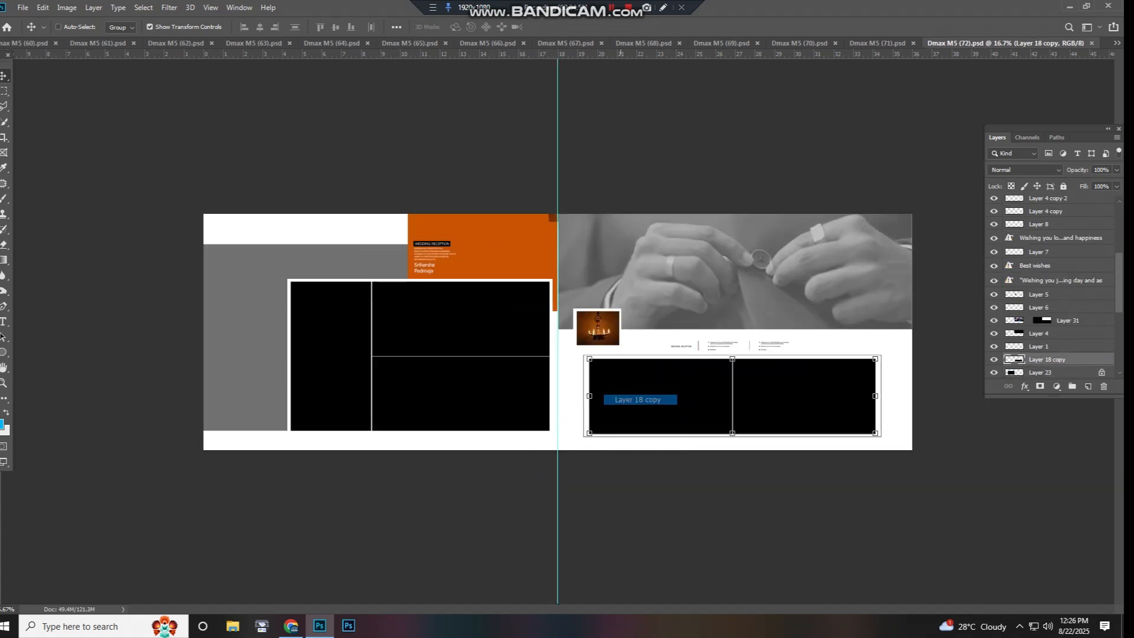
pyautogui.moveTo(627, 400); pyautogui.dragTo(657, 363)
pyautogui.hotkey('ctrl', 'z')
# - Test the right page's masked Layer 31, undo the change, and close Dmax M5 (72).psd
pyautogui.rightClick(670, 283)
pyautogui.click(679, 289)
pyautogui.hotkey('ctrl', 'z')
pyautogui.hotkey('ctrl', 'w')
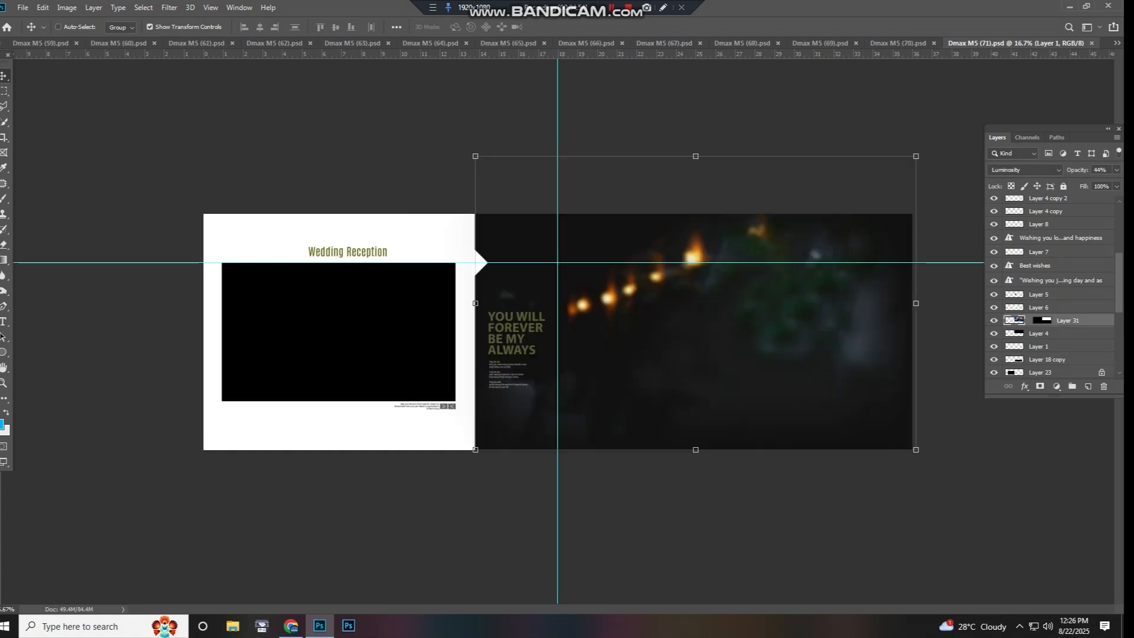
# - Try moving the right page's dark background photo and the left page's black photo, undoing the changes
pyautogui.moveTo(711, 278); pyautogui.dragTo(782, 284)
pyautogui.hotkey('ctrl', 'z')
pyautogui.rightClick(393, 300)
pyautogui.click(414, 317)
pyautogui.moveTo(413, 316); pyautogui.dragTo(492, 306)
pyautogui.press('Return')
pyautogui.rightClick(417, 281)
pyautogui.click(427, 288)
pyautogui.hotkey('ctrl', 'z')
# - Select the right page's Color Lookup 2 adjustment and close Dmax M5 (71).psd
pyautogui.rightClick(567, 293)
pyautogui.click(577, 299)
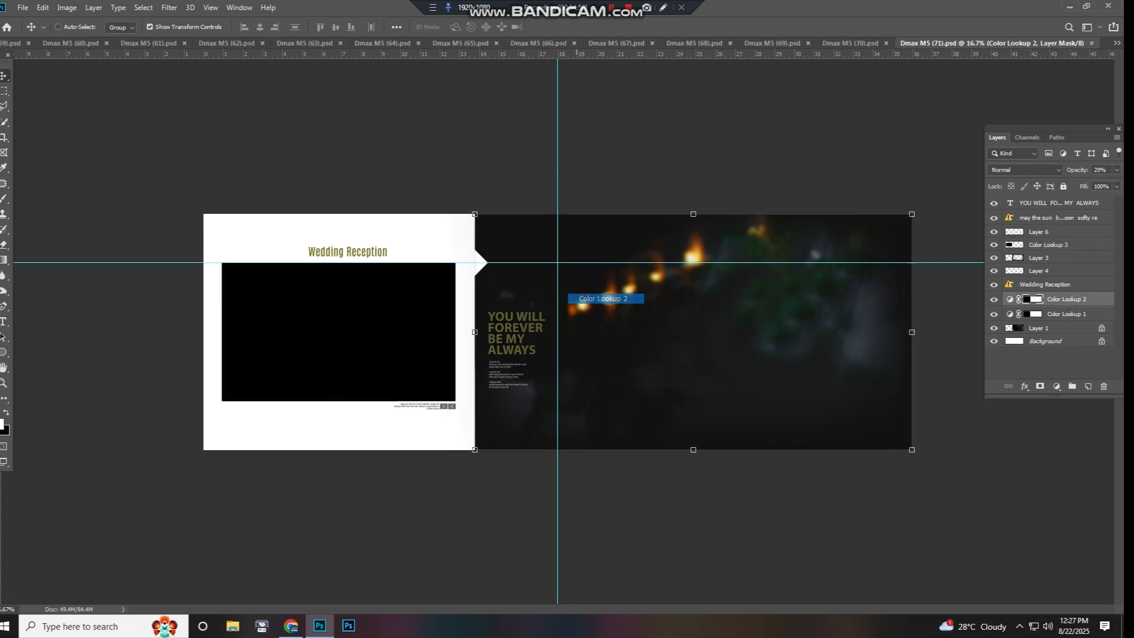
pyautogui.hotkey('ctrl', 'w')
# - Try moving the right page's large photo on Layer 41 copy and undo the move
pyautogui.rightClick(726, 321)
pyautogui.click(732, 326)
pyautogui.moveTo(732, 326); pyautogui.dragTo(816, 344)
pyautogui.rightClick(721, 329)
pyautogui.click(733, 344)
pyautogui.hotkey('ctrl', 'z')
# - Try moving the right page's masked photo on Layer 44
pyautogui.rightClick(622, 310)
pyautogui.click(643, 325)
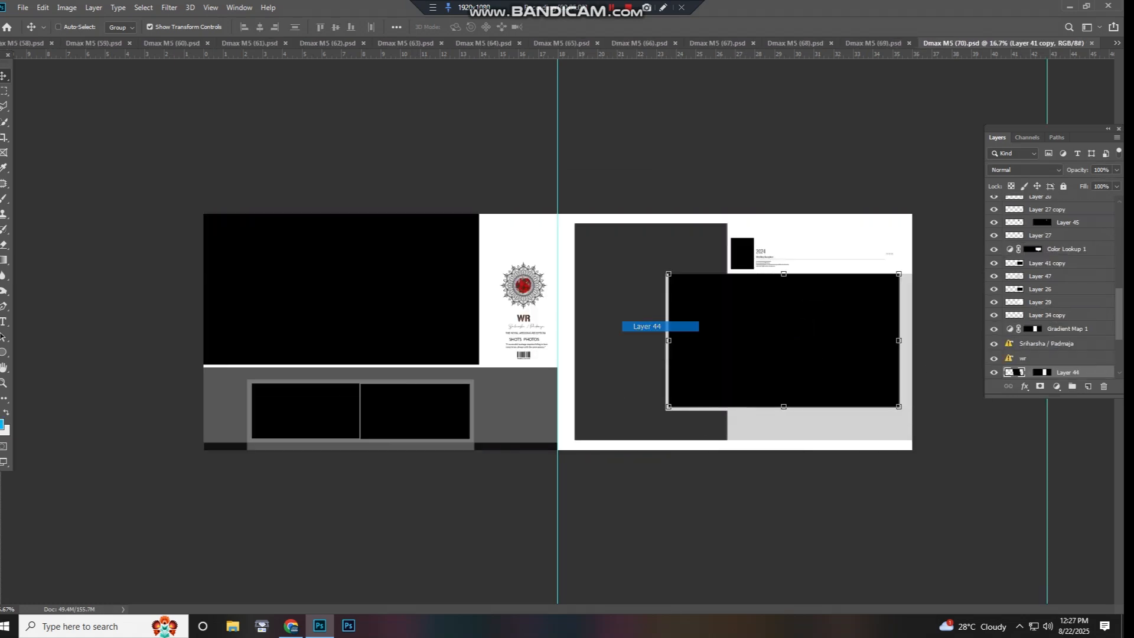
pyautogui.moveTo(644, 324); pyautogui.dragTo(669, 295)
# - Try moving the Background layer between the two pages and close Dmax M5 (70).psd
pyautogui.click(534, 406)
pyautogui.moveTo(534, 406); pyautogui.dragTo(573, 367)
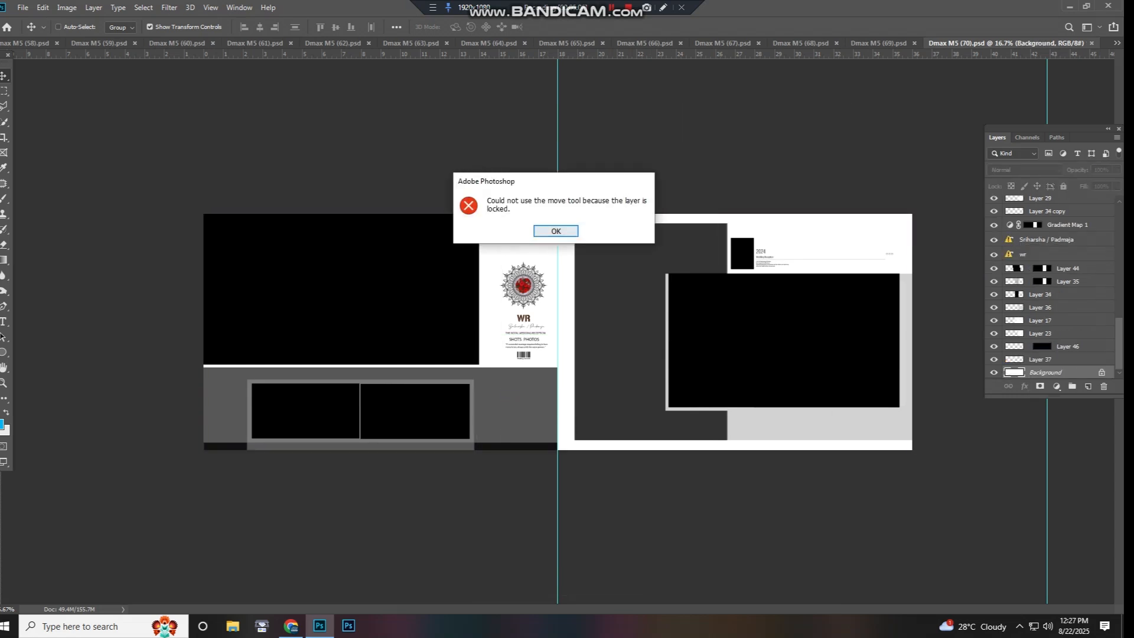
pyautogui.press('Return')
pyautogui.hotkey('ctrl', 'w')
# - Test-move the right page's lower photo on Layer 15, undo the move, and close Dmax M5 (69).psd
pyautogui.scroll(-2, 581, 354)
pyautogui.scroll(10, 307, 331)
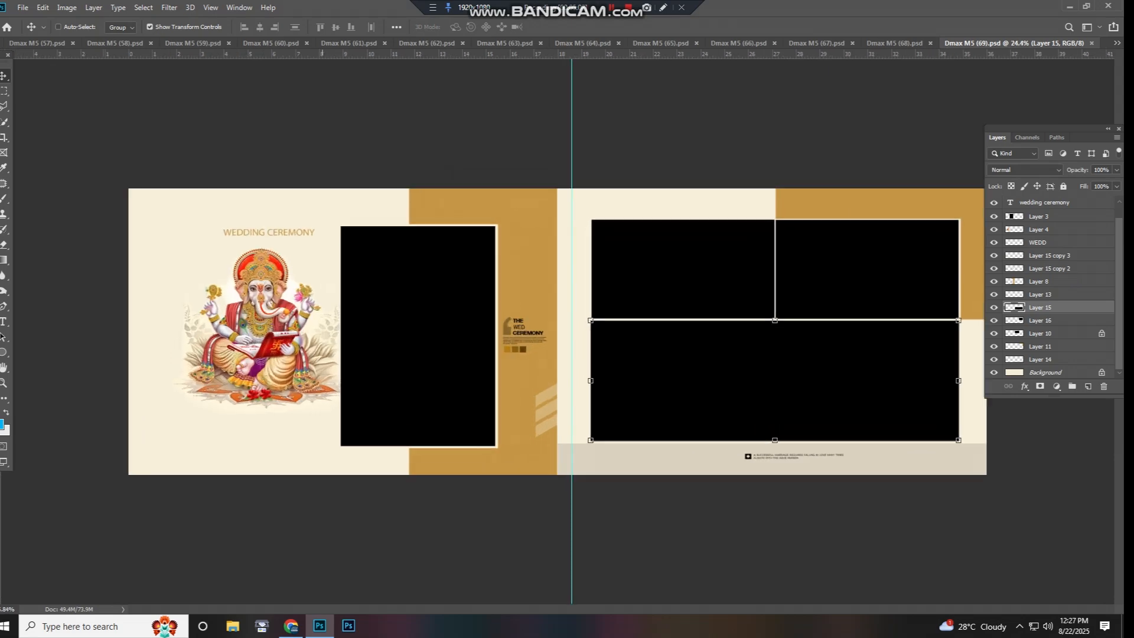
pyautogui.moveTo(269, 319); pyautogui.dragTo(428, 363)
pyautogui.scroll(2, 382, 354)
pyautogui.scroll(1, 382, 354)
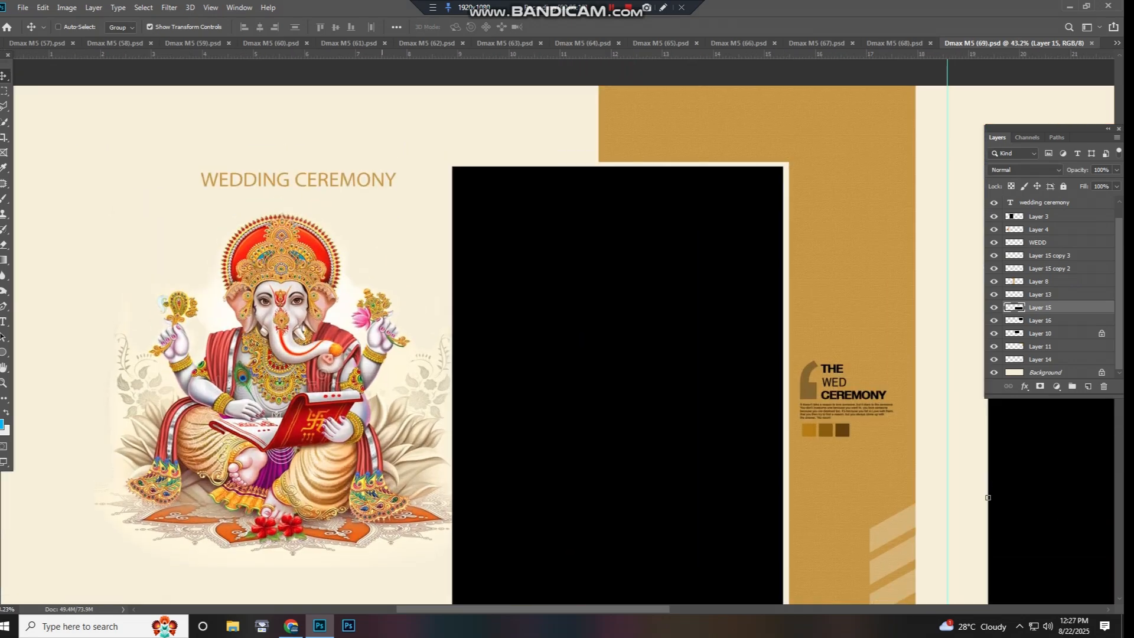
pyautogui.scroll(-7, 92, 253)
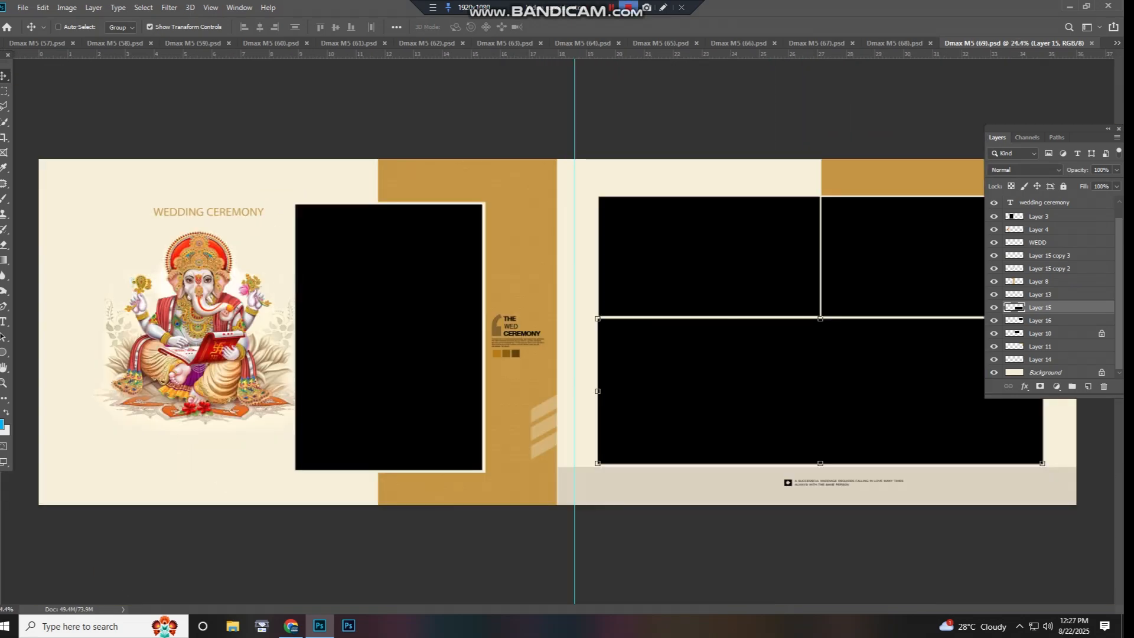
pyautogui.moveTo(739, 378); pyautogui.dragTo(716, 412)
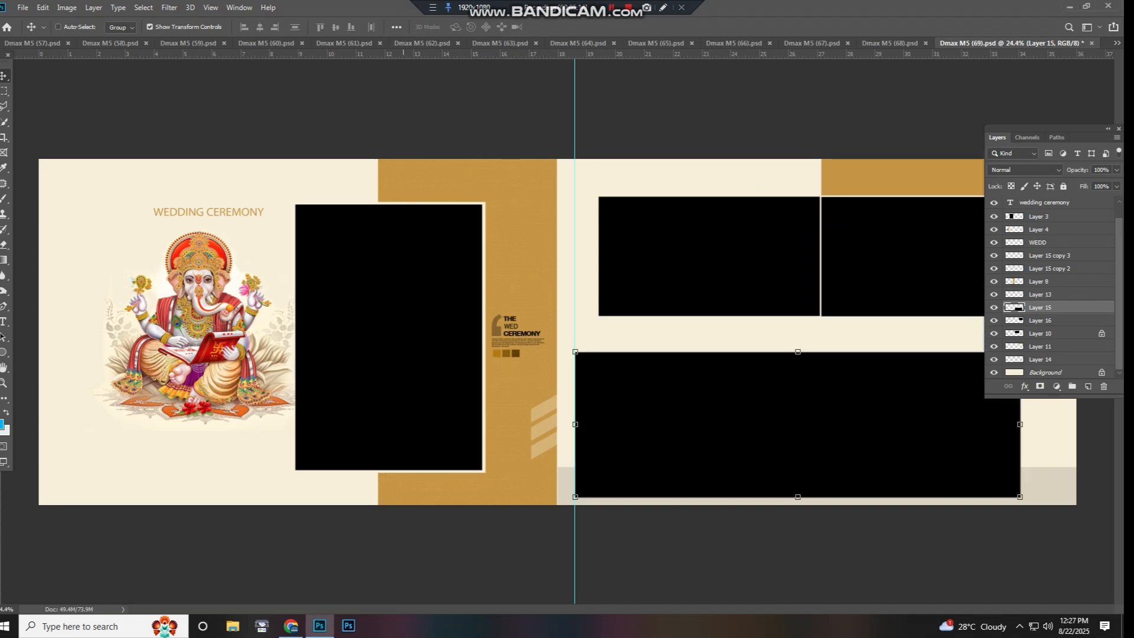
pyautogui.keyDown('ctrl'); pyautogui.click(422, 310); pyautogui.keyUp('ctrl')
pyautogui.hotkey('ctrl', 'z')
pyautogui.hotkey('ctrl', 'w')
# - Test-move a left-page photo and the right page's photo on Layer 4, undo both moves, and close Dmax M5 (68).psd
pyautogui.moveTo(491, 337); pyautogui.dragTo(581, 350)
pyautogui.hotkey('ctrl', 'z')
pyautogui.rightClick(619, 293)
pyautogui.click(643, 300)
pyautogui.moveTo(644, 302); pyautogui.dragTo(673, 347)
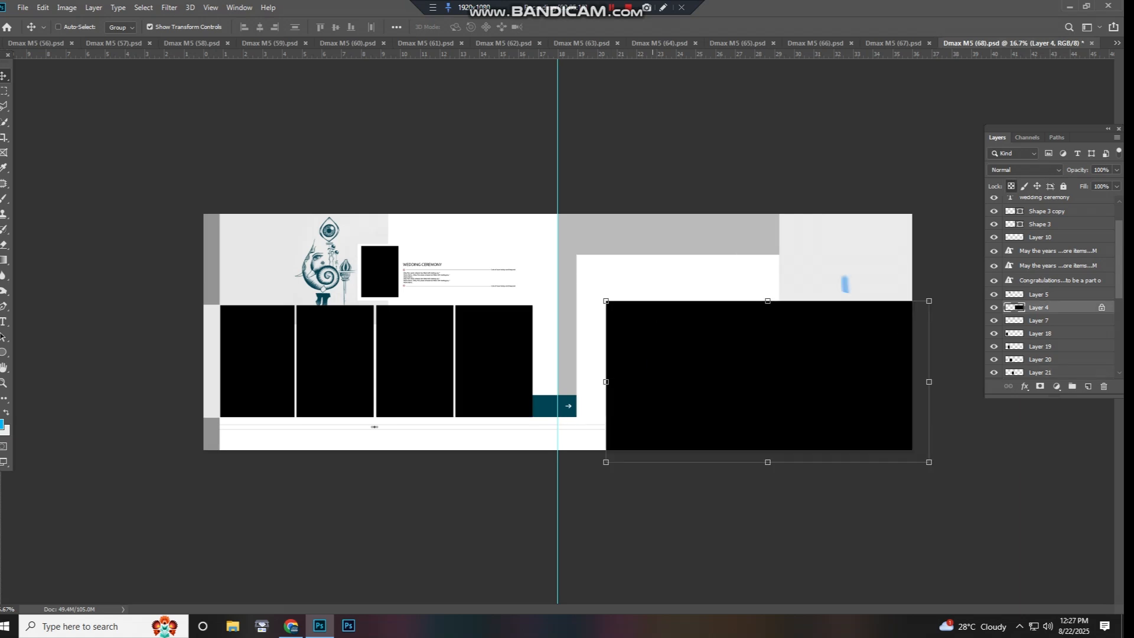
pyautogui.hotkey('ctrl', 'z')
pyautogui.hotkey('ctrl', 'w')
# - Select the Color Lookup 1 copy and Hue/Saturation 1 adjustments over the left page's foliage photo
pyautogui.rightClick(478, 285)
pyautogui.click(510, 290)
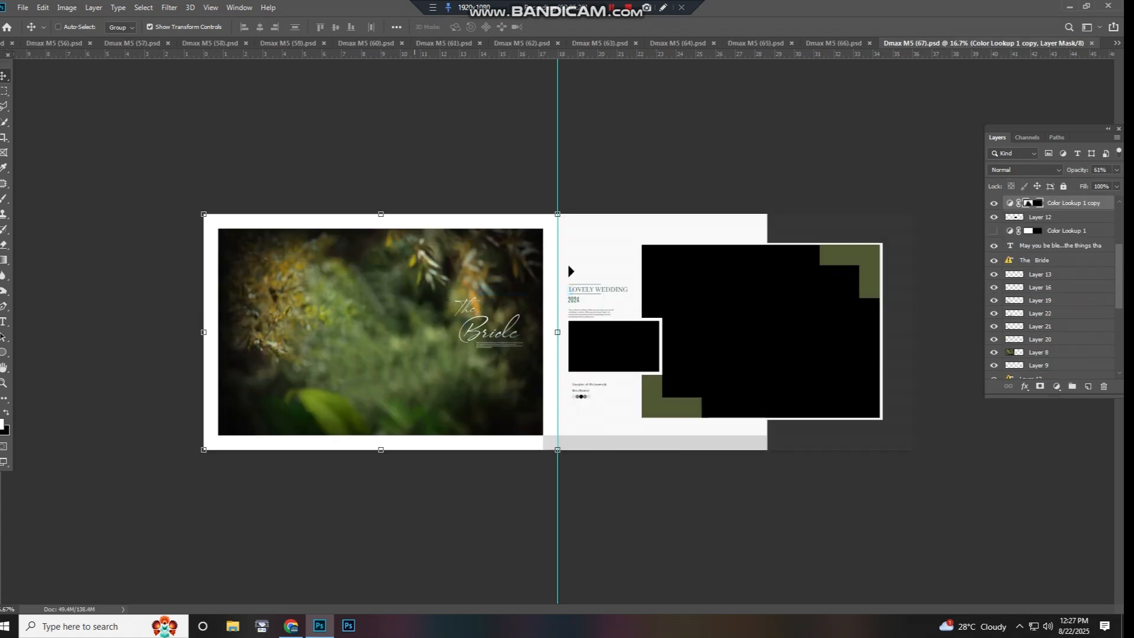
pyautogui.click(448, 310)
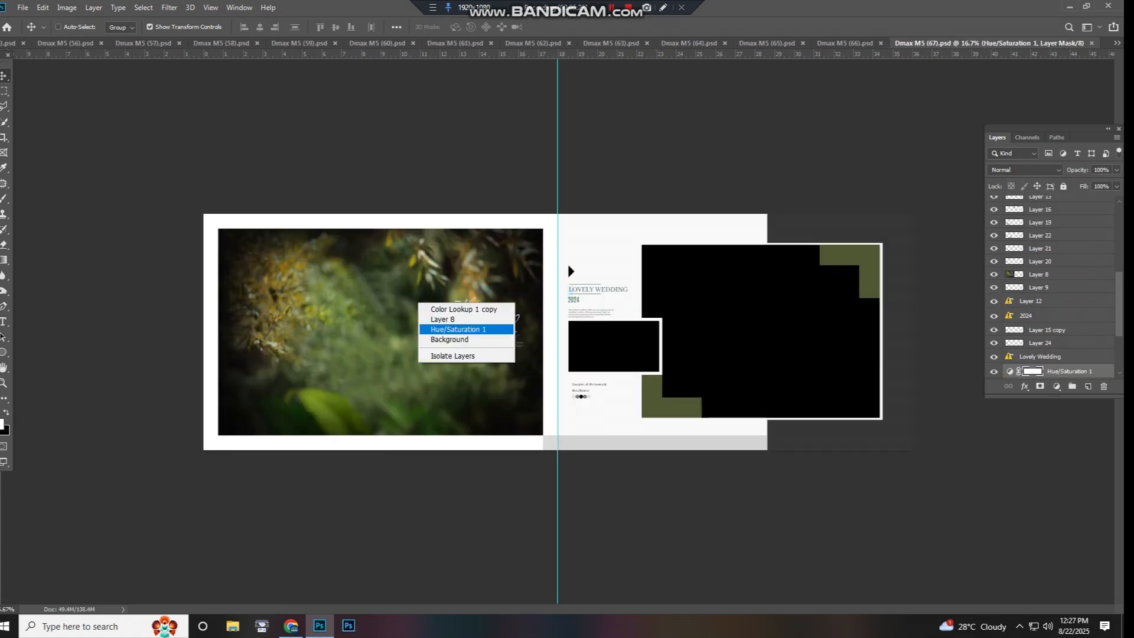
# - Test-move the left page's foliage photo on Layer 8 and close Dmax M5 (67).psd without saving
pyautogui.rightClick(409, 323)
pyautogui.click(433, 328)
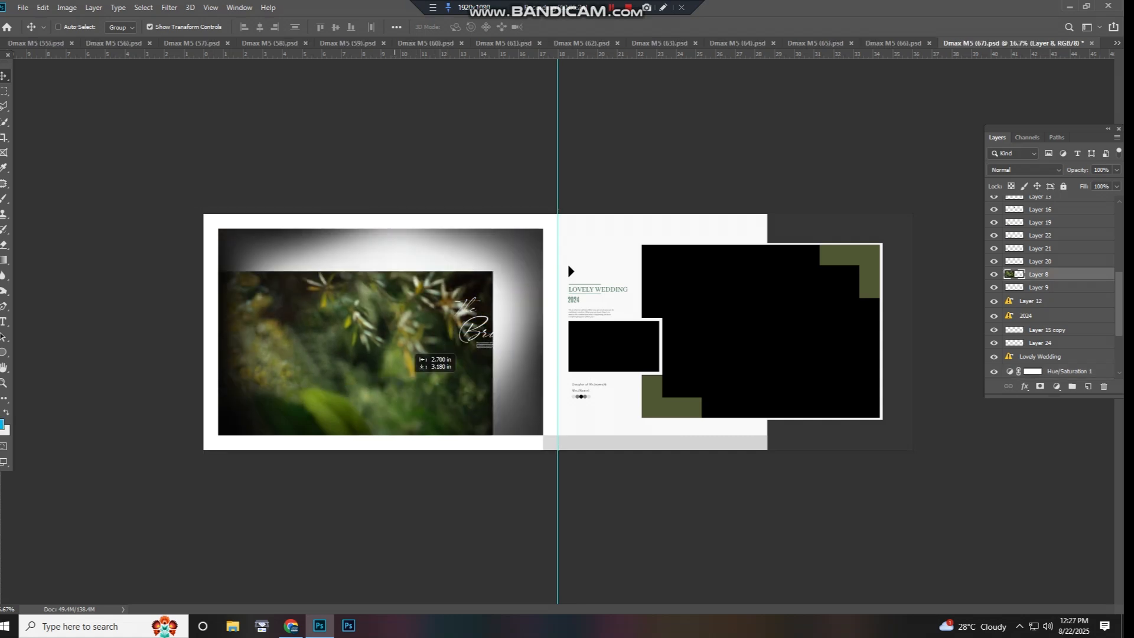
pyautogui.hotkey('ctrl', 'w')
pyautogui.press('n')
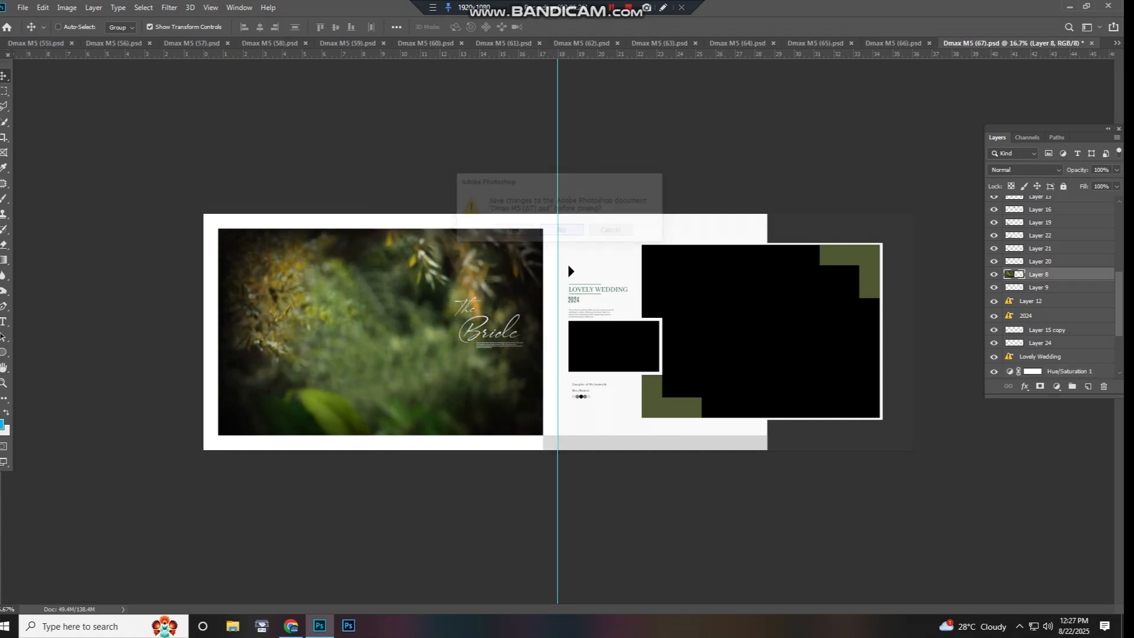
# - Select the left page's upper photo on Layer 10, try moving a left-page photo, and undo the move
pyautogui.rightClick(412, 301)
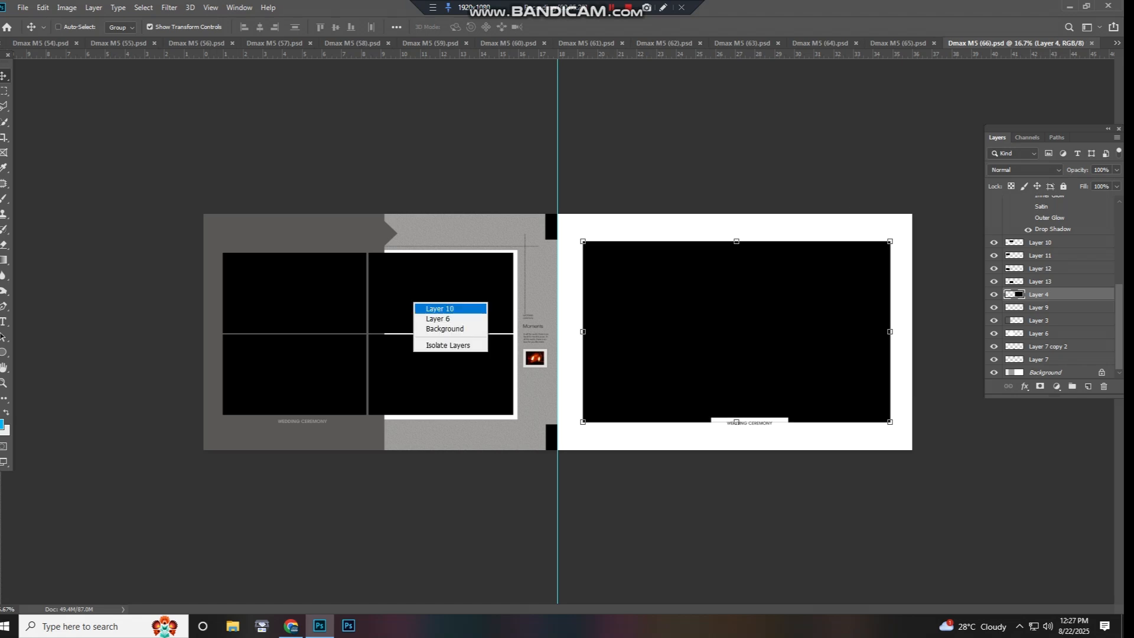
pyautogui.click(438, 309)
pyautogui.moveTo(436, 372); pyautogui.dragTo(461, 377)
pyautogui.hotkey('ctrl', 'z')
# - Test-move the left page's photos together, undo the move, and close Dmax M5 (66).psd
pyautogui.keyDown('ctrl'); pyautogui.keyDown('shift'); pyautogui.click(346, 357); pyautogui.keyUp('shift'); pyautogui.keyUp('ctrl')
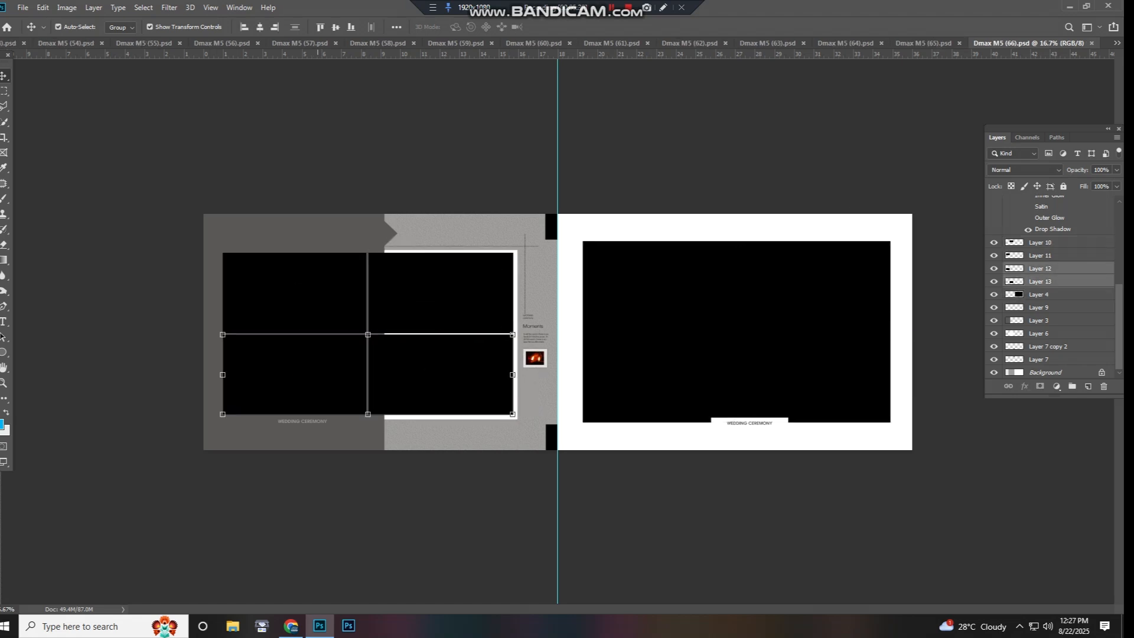
pyautogui.keyDown('ctrl'); pyautogui.keyDown('shift'); pyautogui.click(354, 310); pyautogui.keyUp('shift'); pyautogui.keyUp('ctrl')
pyautogui.moveTo(355, 309); pyautogui.dragTo(476, 387)
pyautogui.hotkey('ctrl', 'z')
pyautogui.hotkey('ctrl', 'w')
# - Try moving the left page's photo on Layer 27 and undo the move
pyautogui.rightClick(494, 301)
pyautogui.click(509, 308)
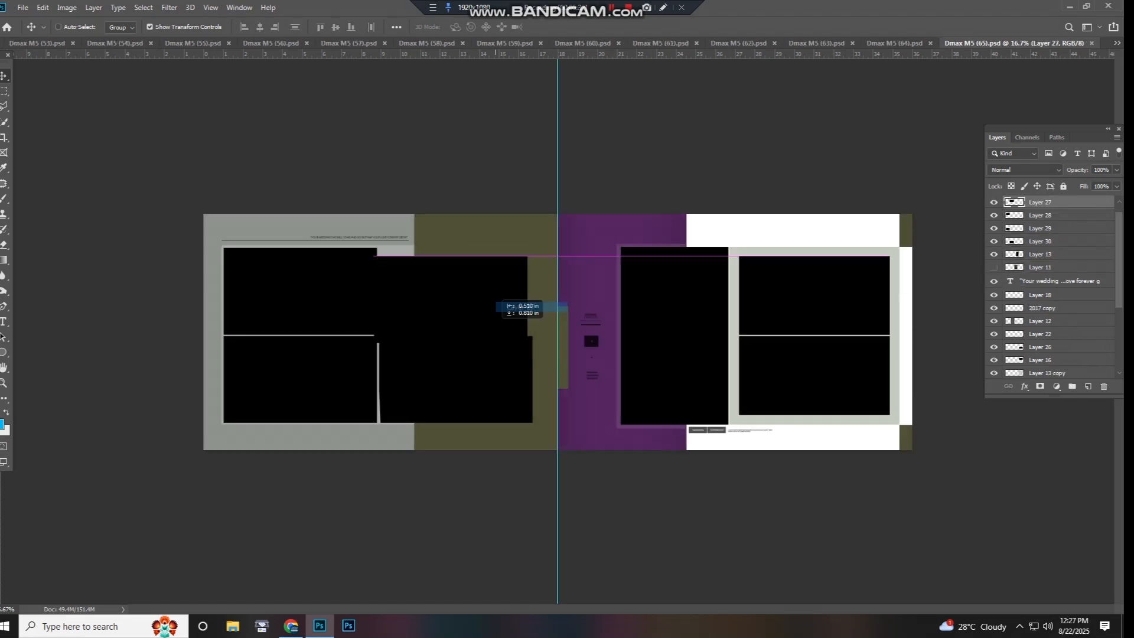
pyautogui.hotkey('ctrl', 'z')
# - Test-move the left page's photo on Layer 28, undo the move, and close Dmax M5 (65).psd
pyautogui.rightClick(350, 309)
pyautogui.click(366, 316)
pyautogui.moveTo(366, 316); pyautogui.dragTo(352, 334)
pyautogui.hotkey('ctrl', 'z')
pyautogui.hotkey('ctrl', 'w')
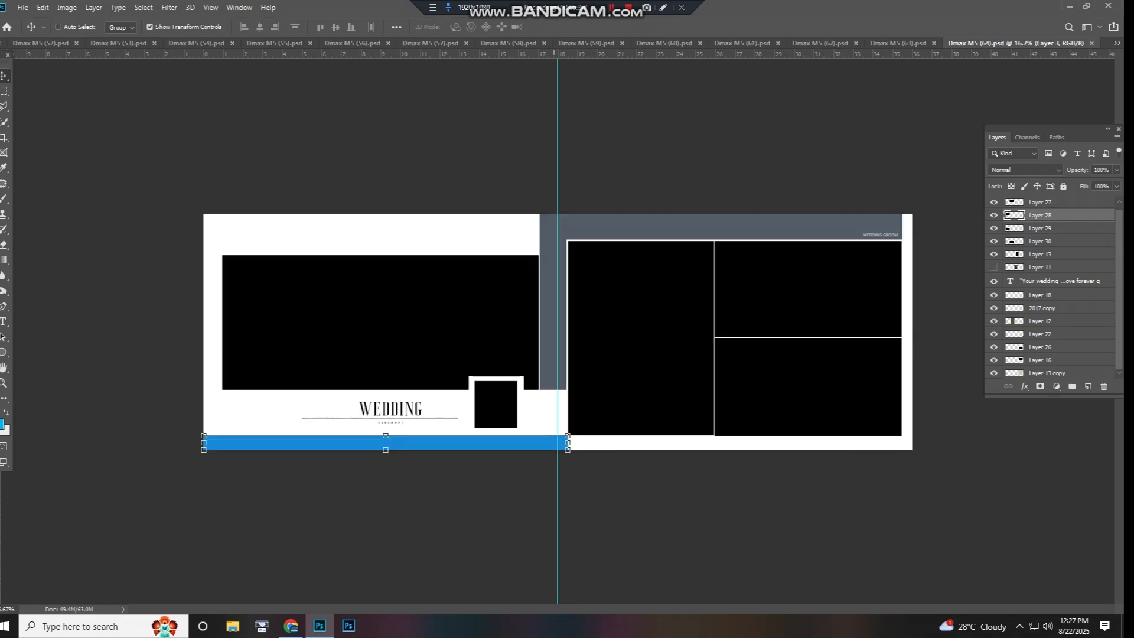
# - Try moving the left page's large photo above the WEDDING title and undo the move
pyautogui.click(480, 306)
pyautogui.moveTo(479, 306); pyautogui.dragTo(457, 266)
pyautogui.hotkey('ctrl', 'z')
# - Try moving the right page's tall photo on Layer 11 and undo the move
pyautogui.rightClick(617, 311)
pyautogui.click(633, 317)
pyautogui.moveTo(632, 317); pyautogui.dragTo(581, 325)
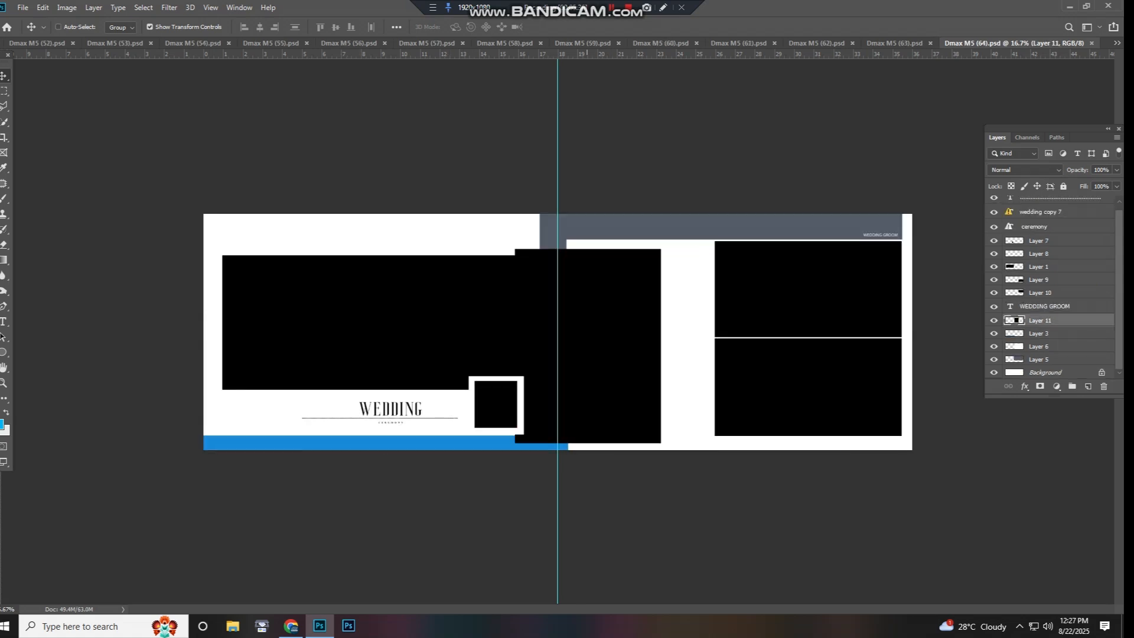
pyautogui.hotkey('ctrl', 'z')
# - Test-move the right page's upper photo beside the tall one, undo the move, and close Dmax M5 (64).psd
pyautogui.rightClick(742, 304)
pyautogui.click(757, 311)
pyautogui.moveTo(757, 312); pyautogui.dragTo(752, 283)
pyautogui.hotkey('ctrl', 'z')
pyautogui.hotkey('ctrl', 'w')
# - Try moving the left page's large photo on Layer 2 and undo the move
pyautogui.rightClick(471, 294)
pyautogui.click(487, 302)
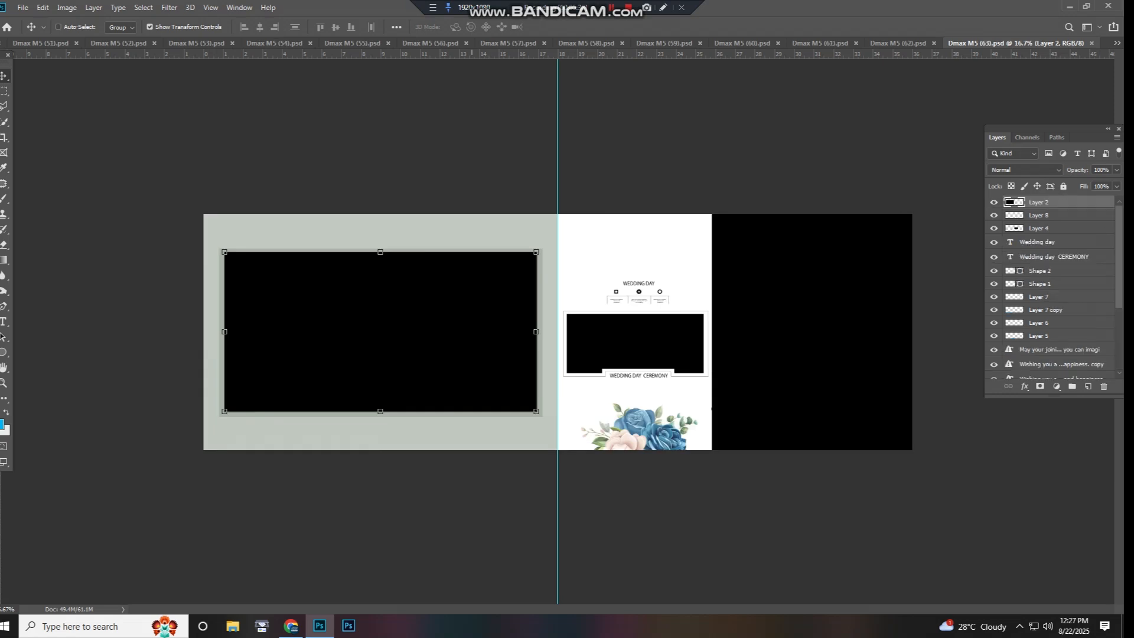
pyautogui.moveTo(487, 301); pyautogui.dragTo(425, 316)
pyautogui.hotkey('ctrl', 'z')
# - Try moving the right page's full-height photo and undo the move
pyautogui.rightClick(773, 300)
pyautogui.click(789, 306)
pyautogui.moveTo(789, 306); pyautogui.dragTo(662, 301)
pyautogui.hotkey('ctrl', 'z')
# - Test the small photo above the WEDDING DAY CEREMONY caption, undo the change, and close Dmax M5 (63).psd
pyautogui.rightClick(641, 316)
pyautogui.click(656, 322)
pyautogui.hotkey('ctrl', 'z')
pyautogui.hotkey('ctrl', 'w')
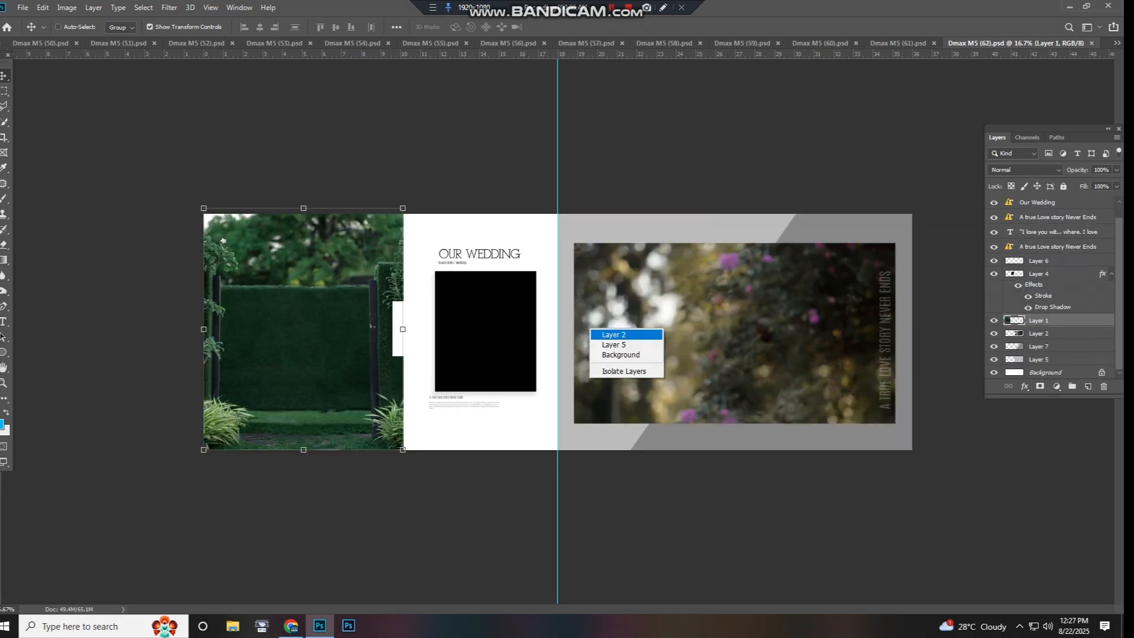
# - Try moving the right page's blurred flower photo on Layer 2 and undo the move
pyautogui.click(604, 335)
pyautogui.moveTo(605, 335)
pyautogui.mouseDown()
pyautogui.moveTo(708, 343)
pyautogui.moveTo(627, 327)
pyautogui.mouseUp()
pyautogui.hotkey('ctrl', 'z')
# - Try moving the left page's green garden photo on Layer 1 and undo the move
pyautogui.rightClick(353, 329)
pyautogui.click(368, 335)
pyautogui.moveTo(368, 335); pyautogui.dragTo(308, 357)
pyautogui.hotkey('ctrl', 'z')
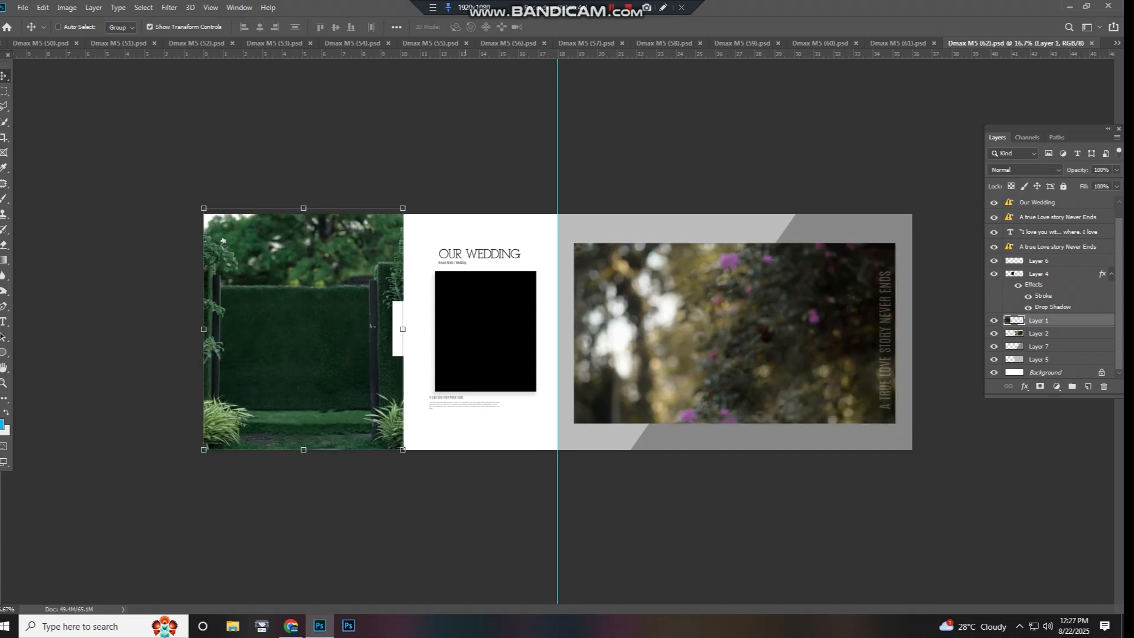
# - Test-move the black photo under the OUR WEDDING title, undo the move, and close Dmax M5 (62).psd
pyautogui.moveTo(487, 342); pyautogui.dragTo(474, 373)
pyautogui.hotkey('ctrl', 'z')
pyautogui.hotkey('ctrl', 'w')
# - Try moving the left page's wide photo on Layer 16 and undo the move
pyautogui.rightClick(490, 315)
pyautogui.click(505, 322)
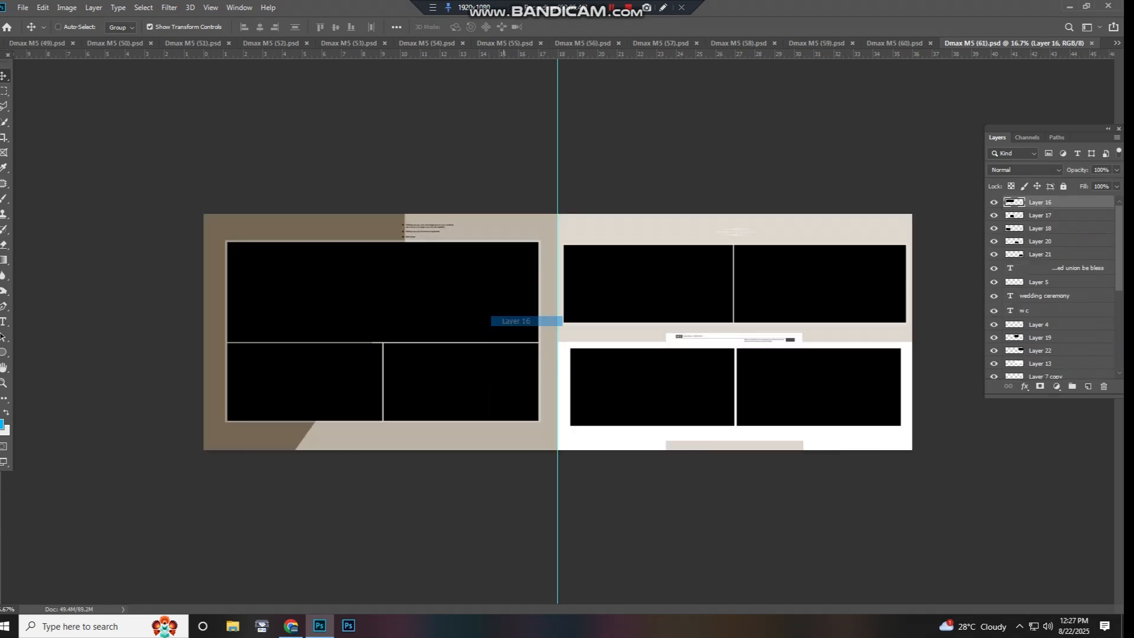
pyautogui.moveTo(505, 322); pyautogui.dragTo(528, 294)
pyautogui.hotkey('ctrl', 'z')
# - Try moving the first photo in the right page's upper row and undo the move
pyautogui.rightClick(637, 299)
pyautogui.click(653, 306)
pyautogui.moveTo(652, 306); pyautogui.dragTo(632, 273)
pyautogui.hotkey('ctrl', 'z')
# - Try moving the right page's upper-row photo on Layer 22 and undo the move
pyautogui.rightClick(794, 295)
pyautogui.click(809, 302)
pyautogui.moveTo(809, 302); pyautogui.dragTo(797, 266)
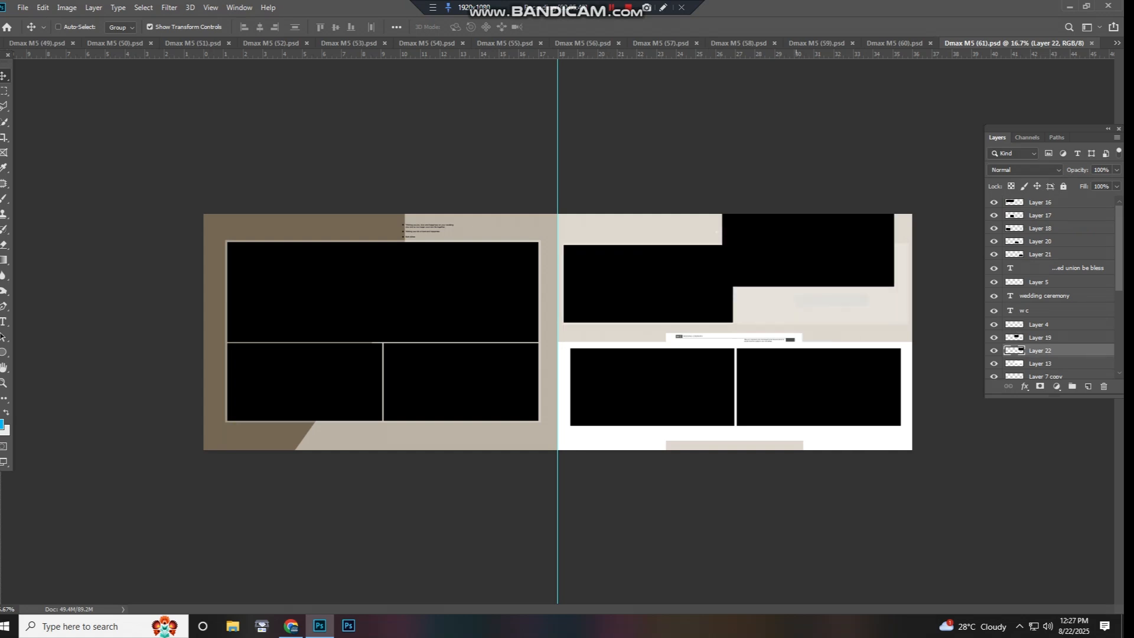
pyautogui.hotkey('ctrl', 'z')
# - Test-move the left page's lower photo on Layer 18 and close Dmax M5 (61).psd
pyautogui.rightClick(363, 360)
pyautogui.click(378, 367)
pyautogui.moveTo(378, 368); pyautogui.dragTo(381, 372)
pyautogui.hotkey('ctrl', 'w')
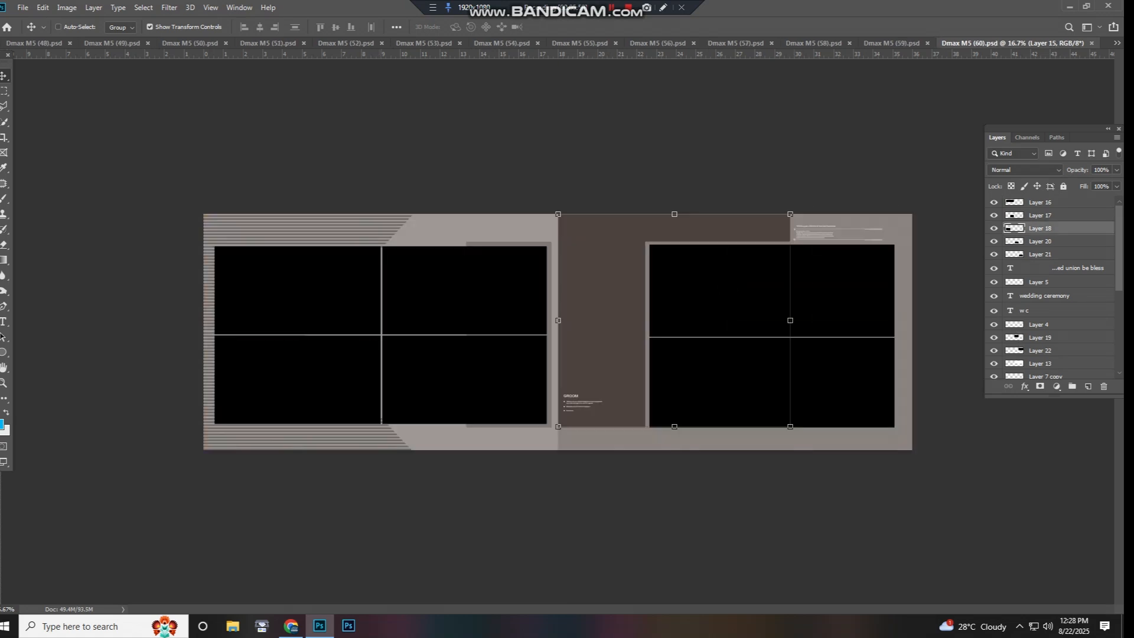
# - Try moving the left page's photos on Layer 28 and the right page's photos on Layer 29, then undo both moves
pyautogui.moveTo(513, 341); pyautogui.dragTo(548, 325)
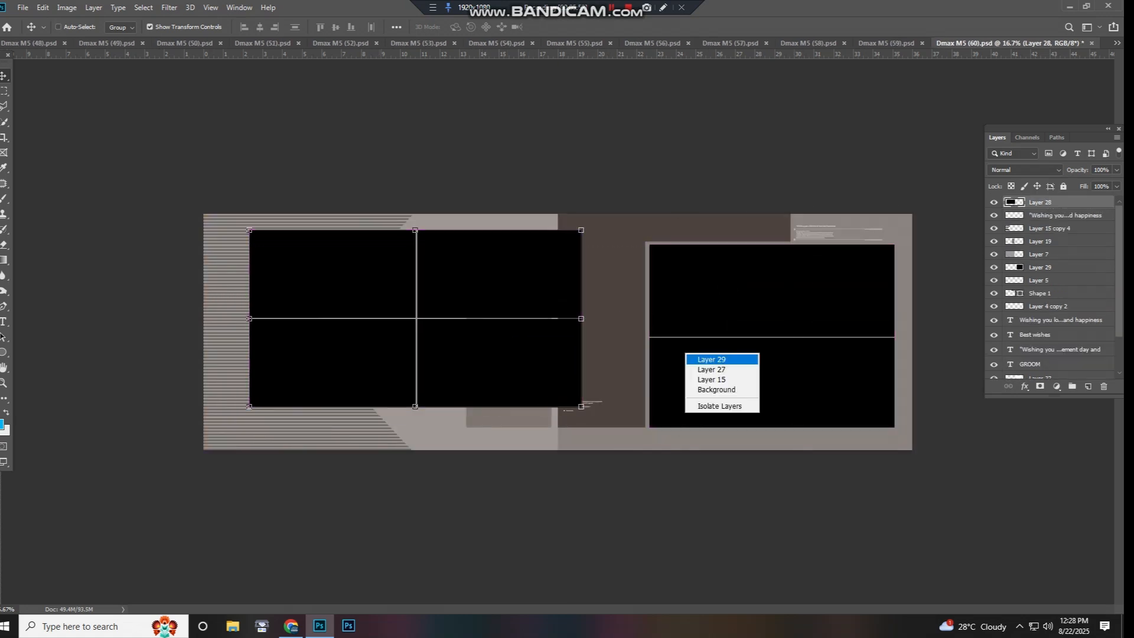
pyautogui.click(712, 360)
pyautogui.moveTo(712, 359); pyautogui.dragTo(733, 360)
pyautogui.hotkey('ctrl', 'z')
pyautogui.hotkey('ctrl', 'z')
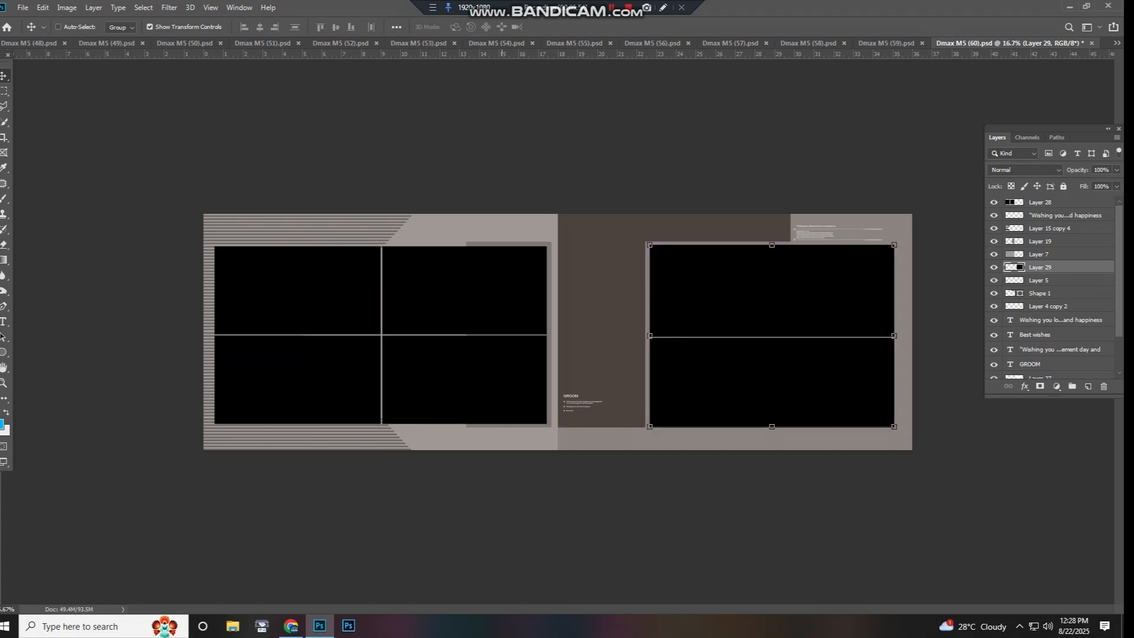
# - Try moving the background shapes above the left page's photos and undo the changes
pyautogui.click(415, 235)
pyautogui.moveTo(415, 235)
pyautogui.mouseDown()
pyautogui.moveTo(452, 225)
pyautogui.moveTo(435, 229)
pyautogui.mouseUp()
pyautogui.hotkey('ctrl', 'z')
pyautogui.rightClick(394, 228)
pyautogui.click(418, 234)
pyautogui.hotkey('ctrl', 'z')
# - Test-move the background shape beside the right page's photos, undo it, and close Dmax M5 (60).psd without saving
pyautogui.rightClick(486, 245)
pyautogui.click(496, 250)
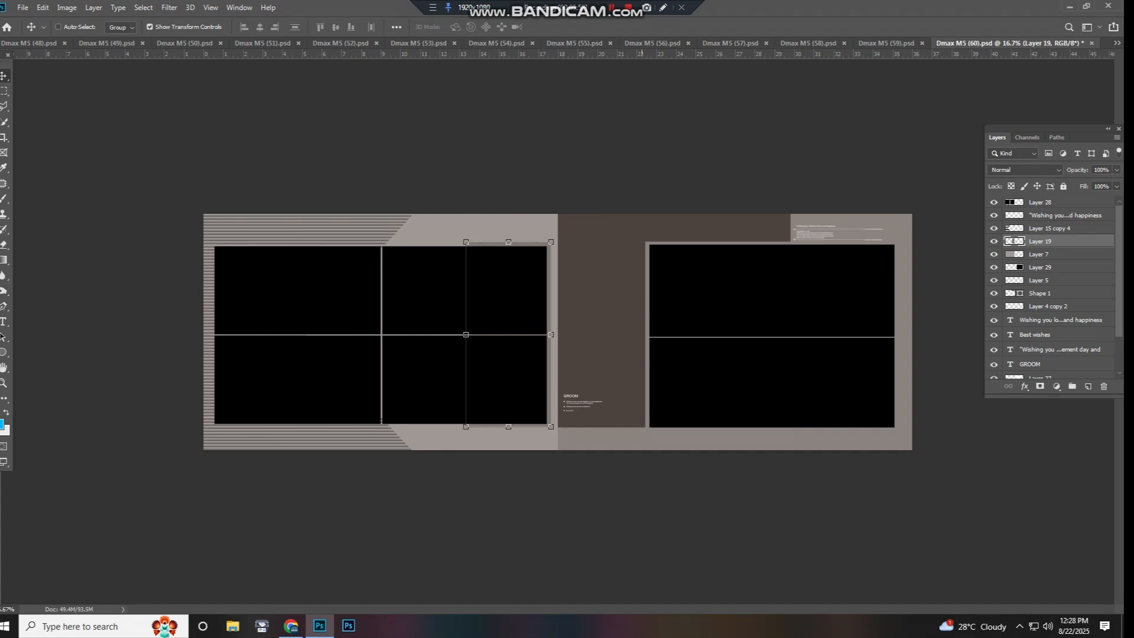
pyautogui.rightClick(601, 258)
pyautogui.click(621, 263)
pyautogui.moveTo(621, 263); pyautogui.dragTo(643, 313)
pyautogui.hotkey('ctrl', 'z')
pyautogui.hotkey('ctrl', 'w')
pyautogui.press('n')
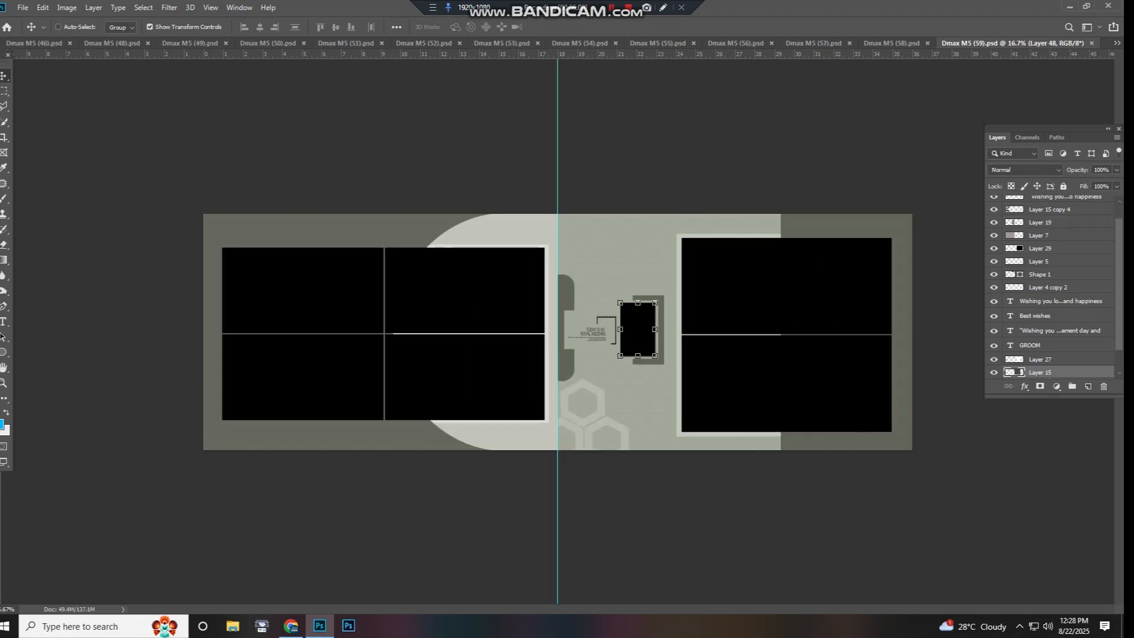
# - Test-move the left page's photos and the right page's photos on Layer 34, undo the moves, and close Dmax M5 (59).psd without saving
pyautogui.click(389, 297)
pyautogui.moveTo(388, 297); pyautogui.dragTo(416, 263)
pyautogui.hotkey('ctrl', 'z')
pyautogui.rightClick(644, 321)
pyautogui.click(657, 326)
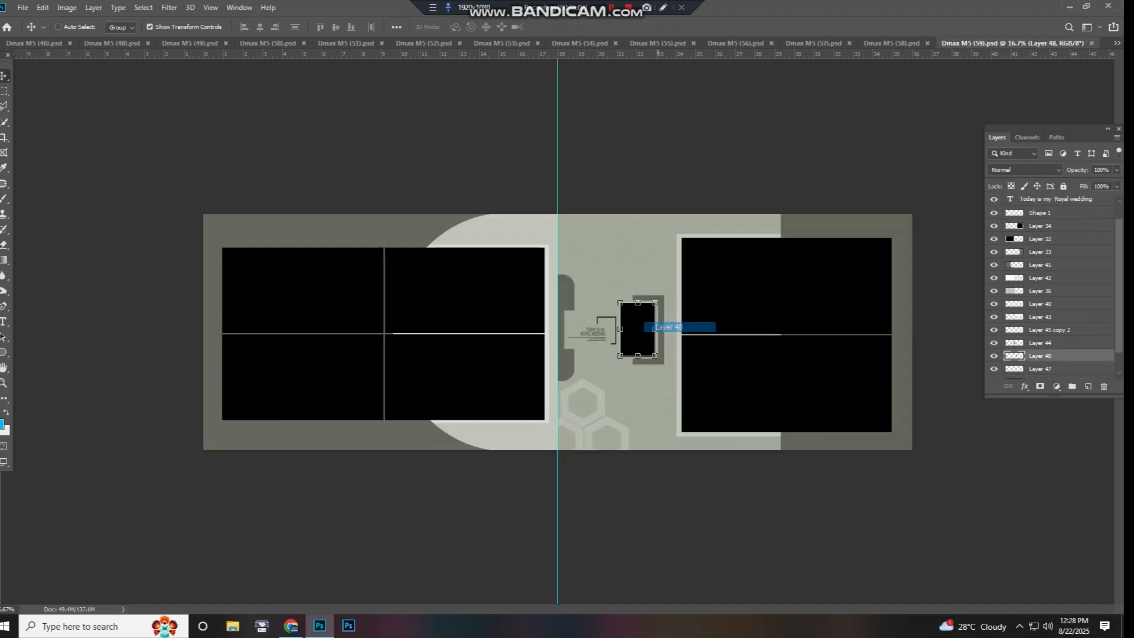
pyautogui.moveTo(756, 304); pyautogui.dragTo(680, 339)
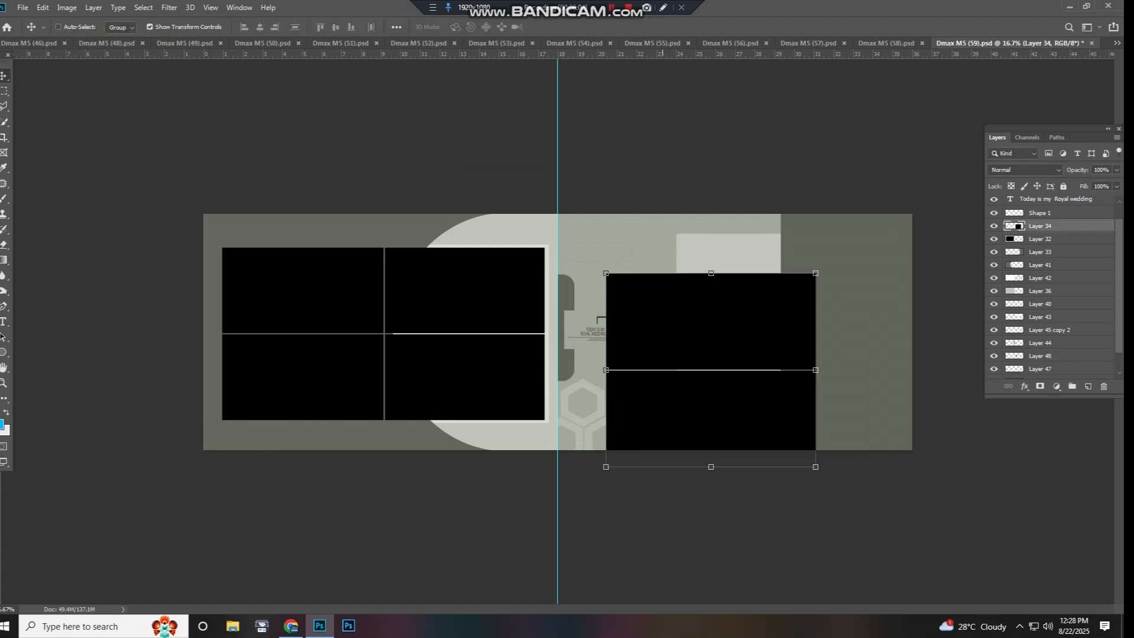
pyautogui.hotkey('ctrl', 'z')
pyautogui.hotkey('ctrl', 'w')
pyautogui.press('n')
# - Try moving the left page's upper photo on Layer 48 and its lower photo on Layer 51, and undo both moves
pyautogui.rightClick(427, 298)
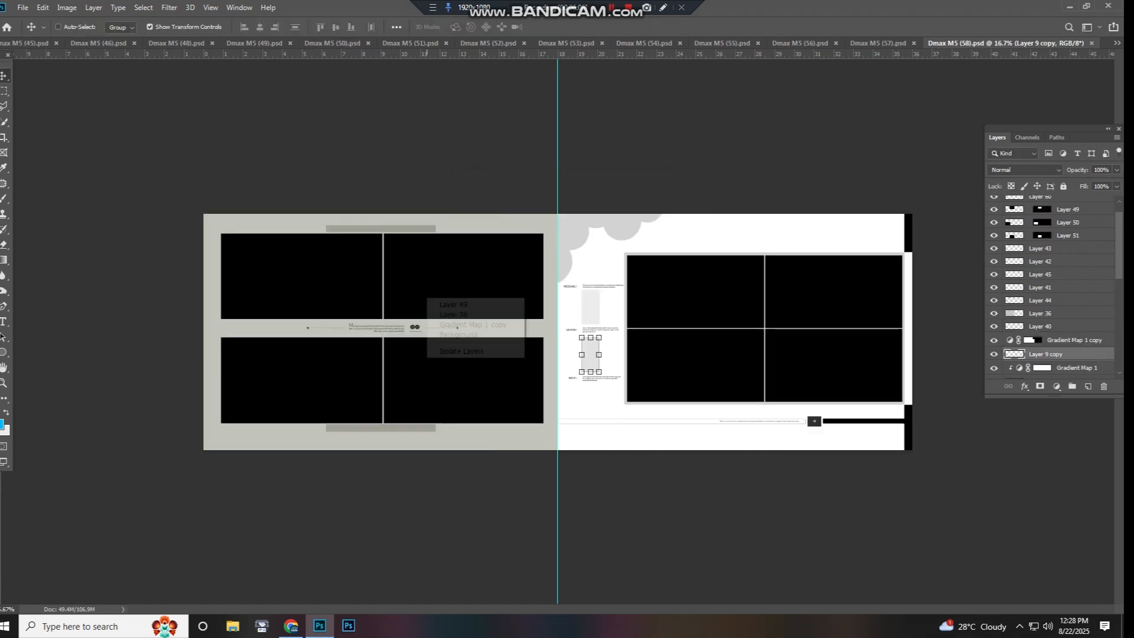
pyautogui.rightClick(345, 280)
pyautogui.click(349, 286)
pyautogui.moveTo(348, 286); pyautogui.dragTo(364, 256)
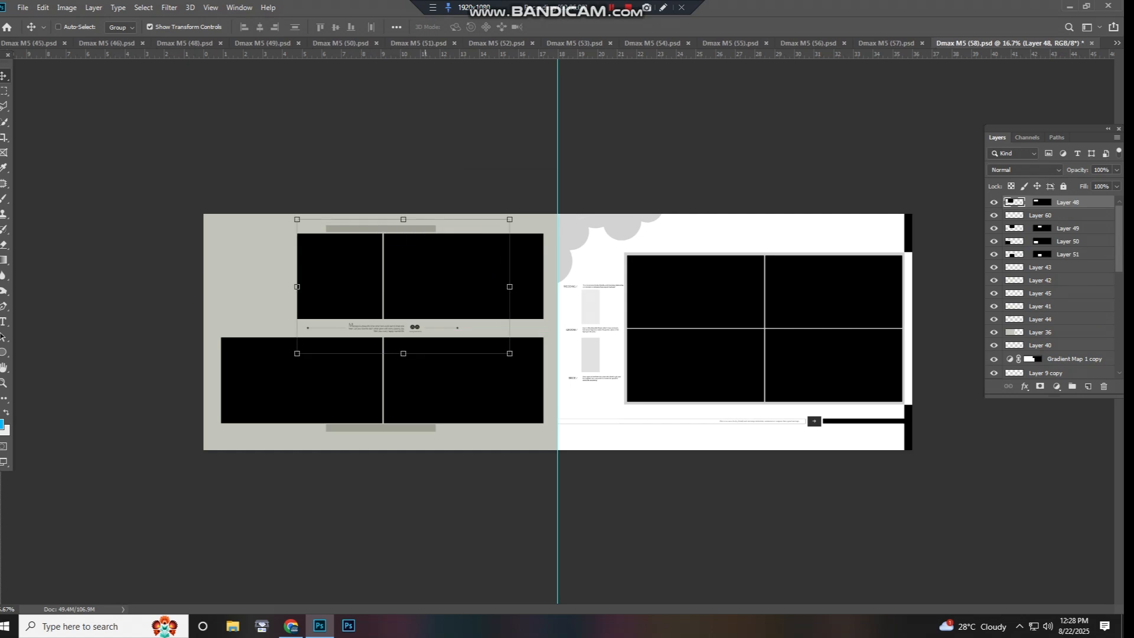
pyautogui.hotkey('ctrl', 'z')
pyautogui.rightClick(435, 401)
pyautogui.moveTo(450, 351); pyautogui.dragTo(472, 325)
pyautogui.hotkey('ctrl', 'z')
# - Test-move the right page's photos on Layer 52 and close Dmax M5 (58).psd
pyautogui.rightClick(693, 308)
pyautogui.click(698, 315)
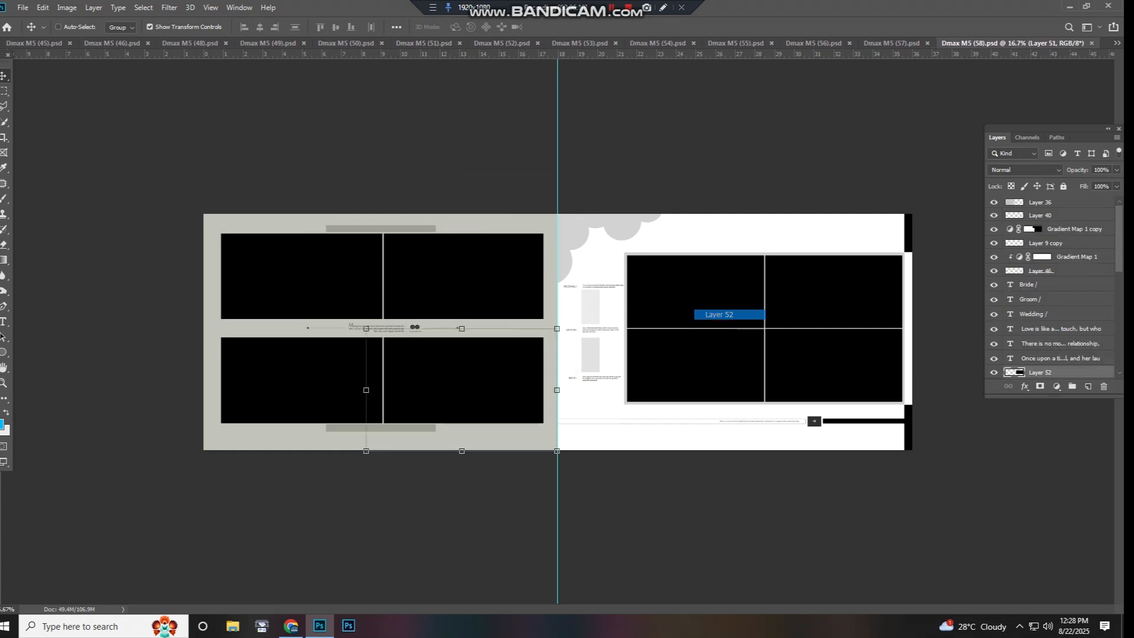
pyautogui.hotkey('ctrl', 'z')
pyautogui.moveTo(698, 315); pyautogui.dragTo(676, 295)
pyautogui.hotkey('ctrl', 'w')
# - Test-move the right page's photos on Layer 46 and the left page's photos on Layer 45, undo both, and close Dmax M5 (57).psd
pyautogui.rightClick(616, 321)
pyautogui.click(620, 329)
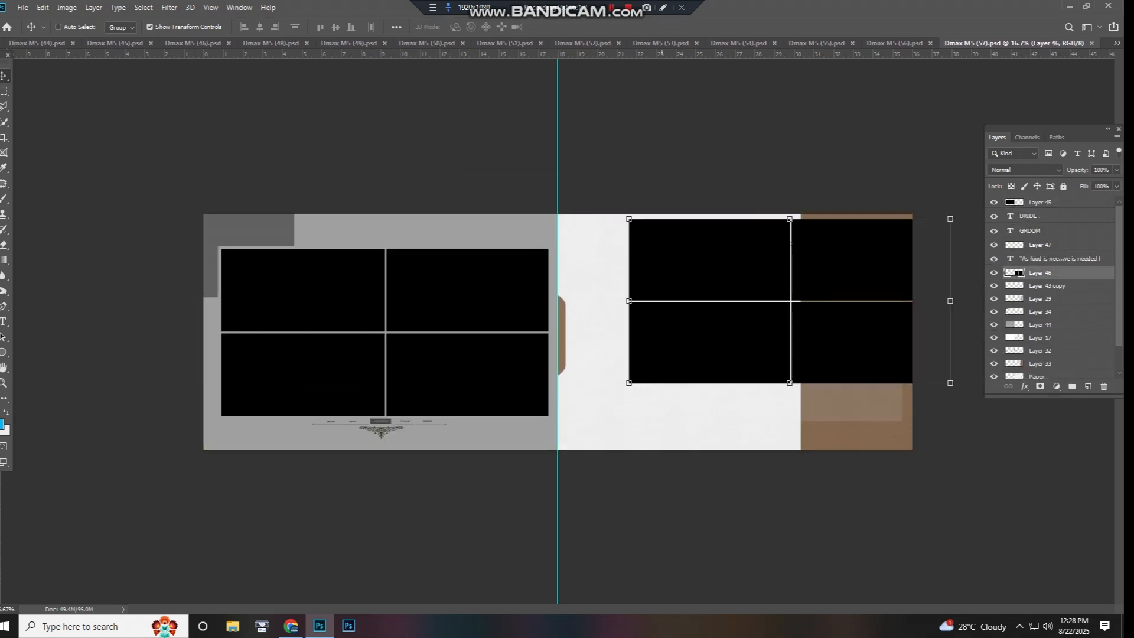
pyautogui.hotkey('ctrl', 'z')
pyautogui.rightClick(508, 314)
pyautogui.click(514, 321)
pyautogui.moveTo(514, 321); pyautogui.dragTo(408, 297)
pyautogui.hotkey('ctrl', 'z')
pyautogui.hotkey('ctrl', 'w')
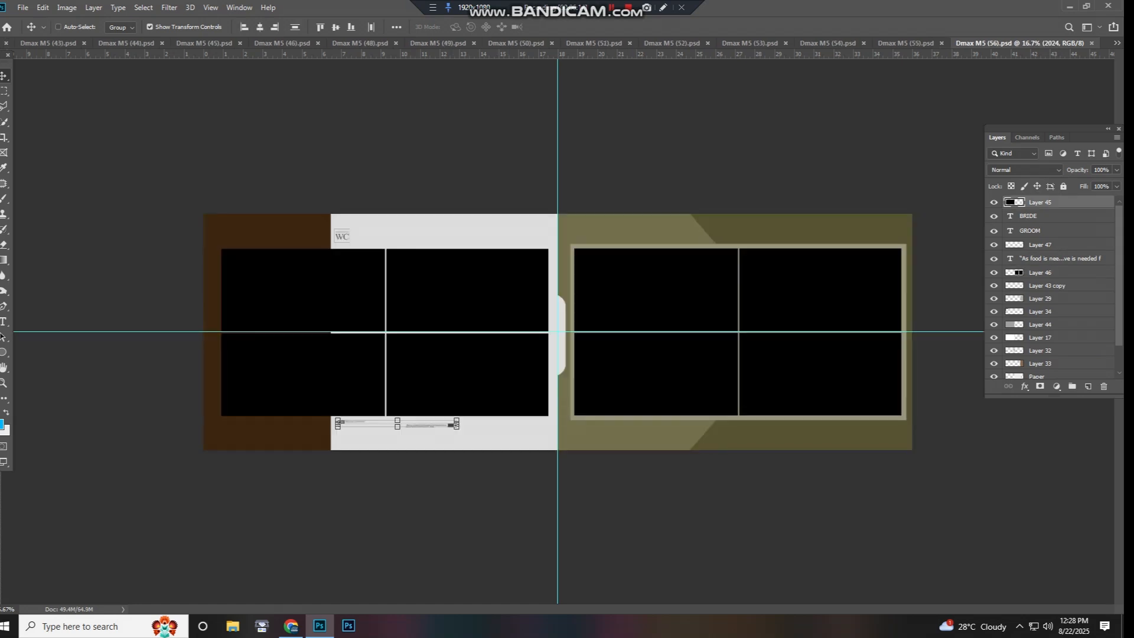
# - Try moving the left page's photos on Layer 45 and the right page's photos on Layer 45 copy, and undo both moves
pyautogui.rightClick(491, 313)
pyautogui.click(496, 319)
pyautogui.moveTo(496, 319); pyautogui.dragTo(519, 279)
pyautogui.hotkey('ctrl', 'z')
pyautogui.rightClick(633, 303)
pyautogui.click(639, 310)
pyautogui.moveTo(639, 310); pyautogui.dragTo(661, 272)
pyautogui.hotkey('ctrl', 'z')
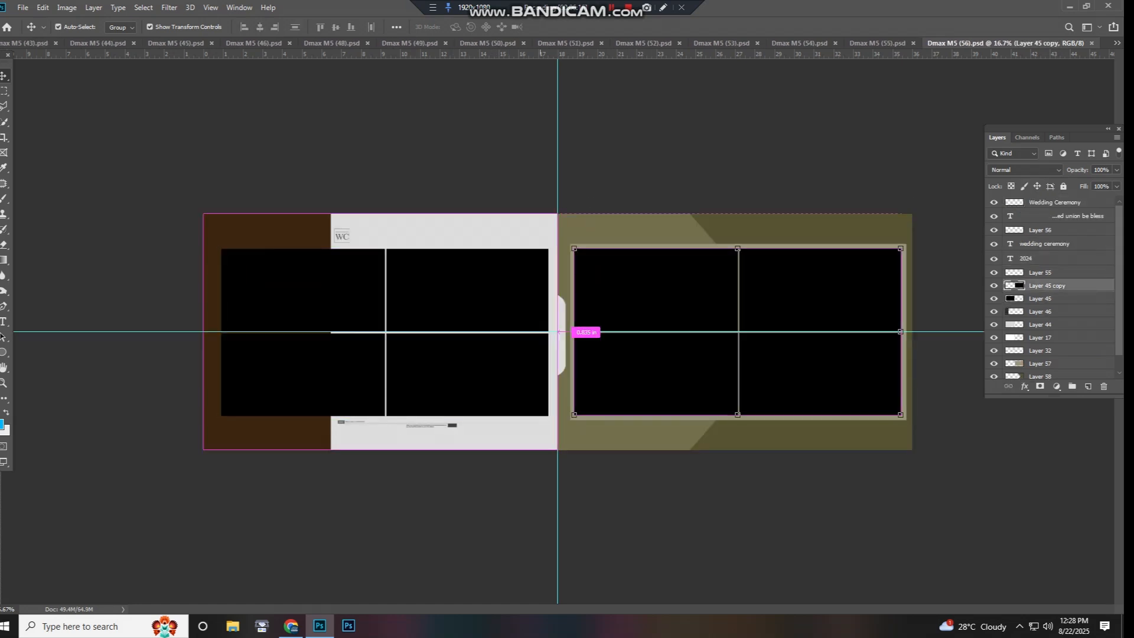
# - Test-move the left page's background on Layer 44, undo it, and close Dmax M5 (56).psd without saving
pyautogui.rightClick(462, 237)
pyautogui.click(469, 243)
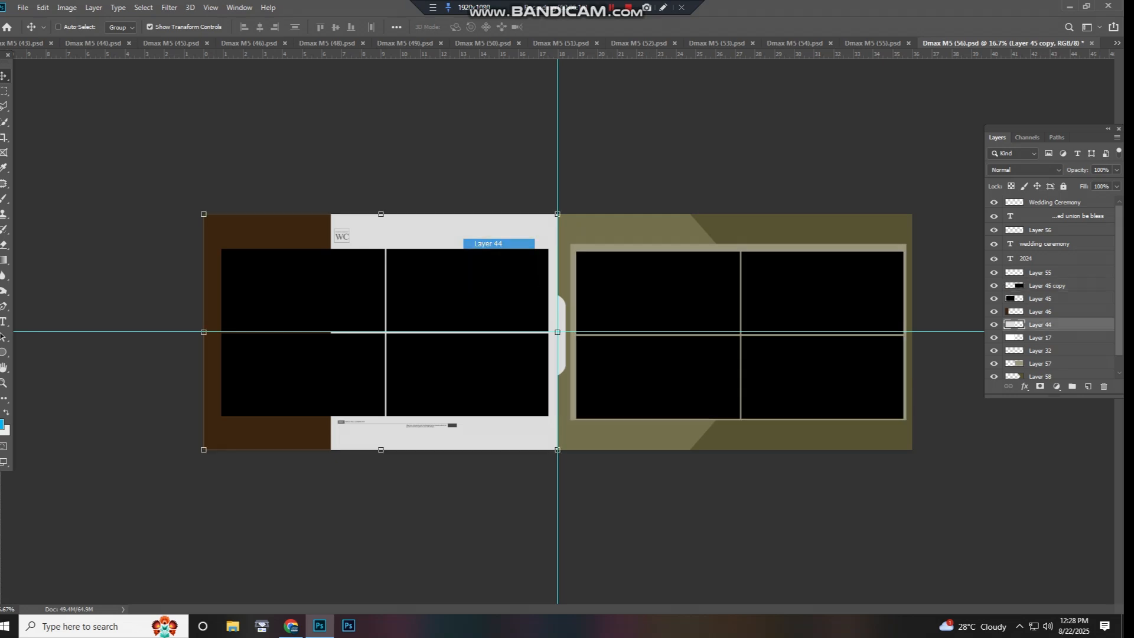
pyautogui.moveTo(468, 243); pyautogui.dragTo(536, 243)
pyautogui.hotkey('ctrl', 'z')
pyautogui.hotkey('ctrl', 'w')
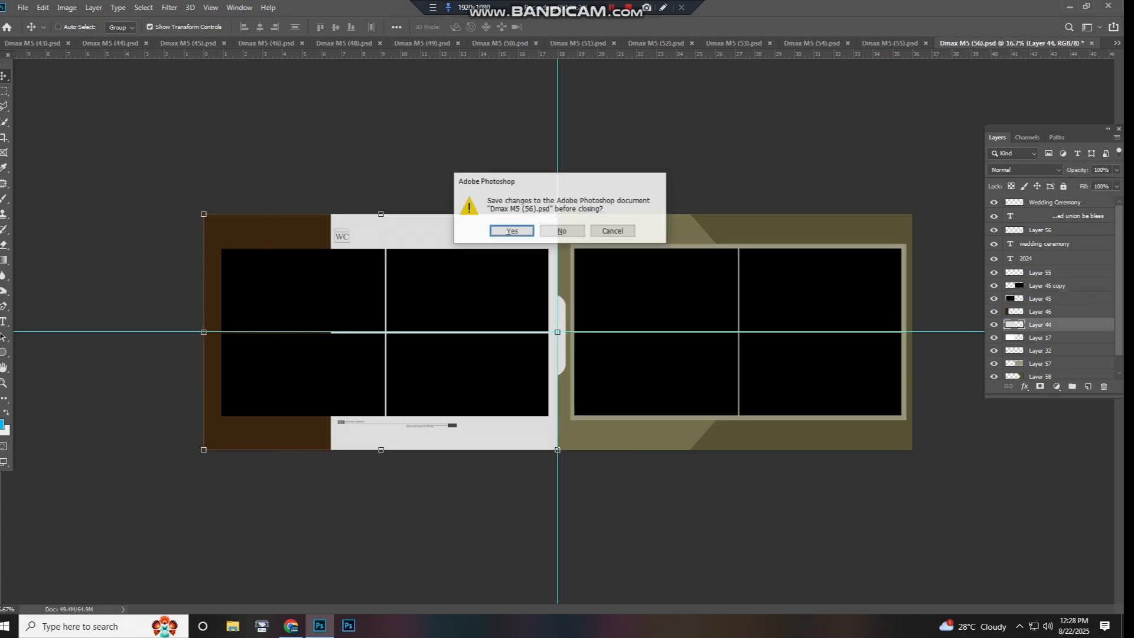
pyautogui.press('n')
# - Try moving the left page's photos on Layer 51 and the photos at the page centre, and undo both moves
pyautogui.rightClick(416, 315)
pyautogui.click(421, 322)
pyautogui.moveTo(422, 322); pyautogui.dragTo(529, 297)
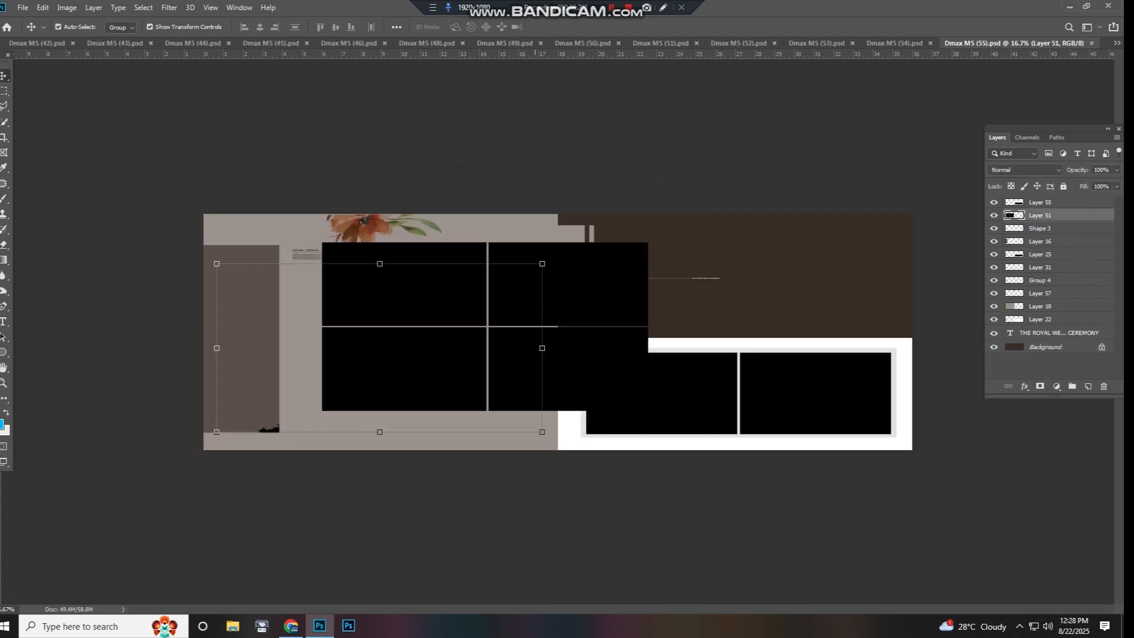
pyautogui.hotkey('ctrl', 'z')
pyautogui.rightClick(639, 340)
pyautogui.click(650, 347)
pyautogui.moveTo(649, 347); pyautogui.dragTo(664, 347)
pyautogui.hotkey('ctrl', 'z')
# - Test-move the artwork in the right page's upper area and close Dmax M5 (55).psd
pyautogui.rightClick(631, 288)
pyautogui.click(637, 294)
pyautogui.moveTo(637, 295); pyautogui.dragTo(699, 276)
pyautogui.press('Return')
pyautogui.hotkey('ctrl', 'w')
# - Test-move the photos on the right and left pages, undo the moves, and close Dmax M5 (54).psd
pyautogui.rightClick(645, 303)
pyautogui.click(652, 310)
pyautogui.hotkey('ctrl', 'z')
pyautogui.rightClick(446, 312)
pyautogui.click(454, 318)
pyautogui.moveTo(454, 318); pyautogui.dragTo(520, 297)
pyautogui.hotkey('ctrl', 'z')
pyautogui.hotkey('ctrl', 'w')
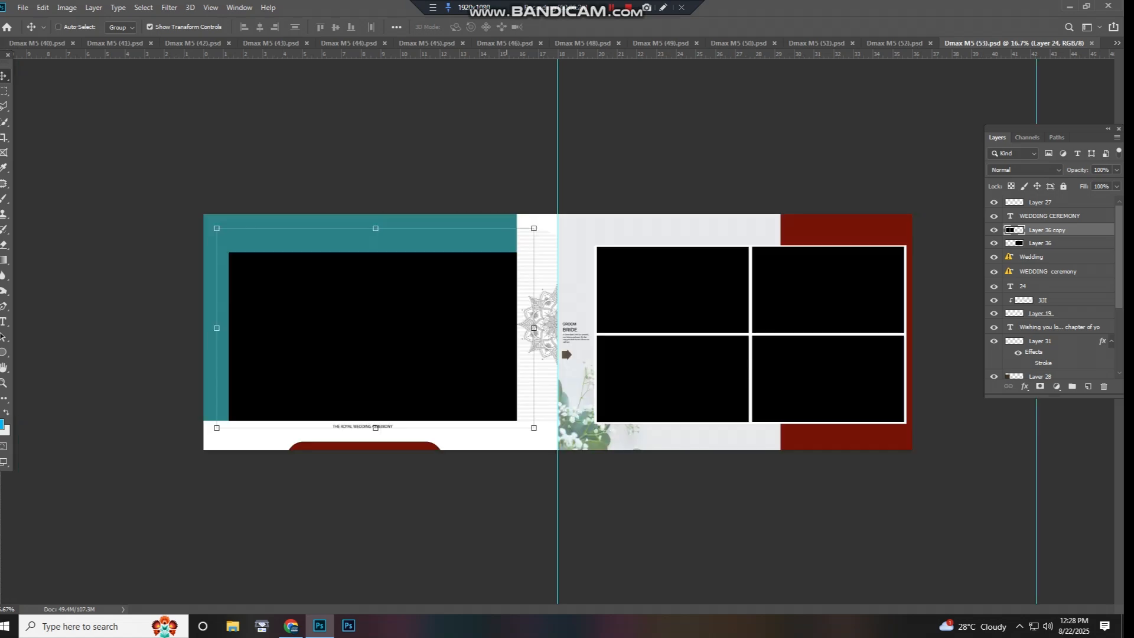
# - Try moving the left page's large photo, undo the move, and test the right page's upper-row photo on Layer 26
pyautogui.rightClick(438, 282)
pyautogui.click(448, 289)
pyautogui.click(461, 329)
pyautogui.moveTo(461, 329); pyautogui.dragTo(511, 278)
pyautogui.hotkey('ctrl', 'z')
pyautogui.click(732, 309)
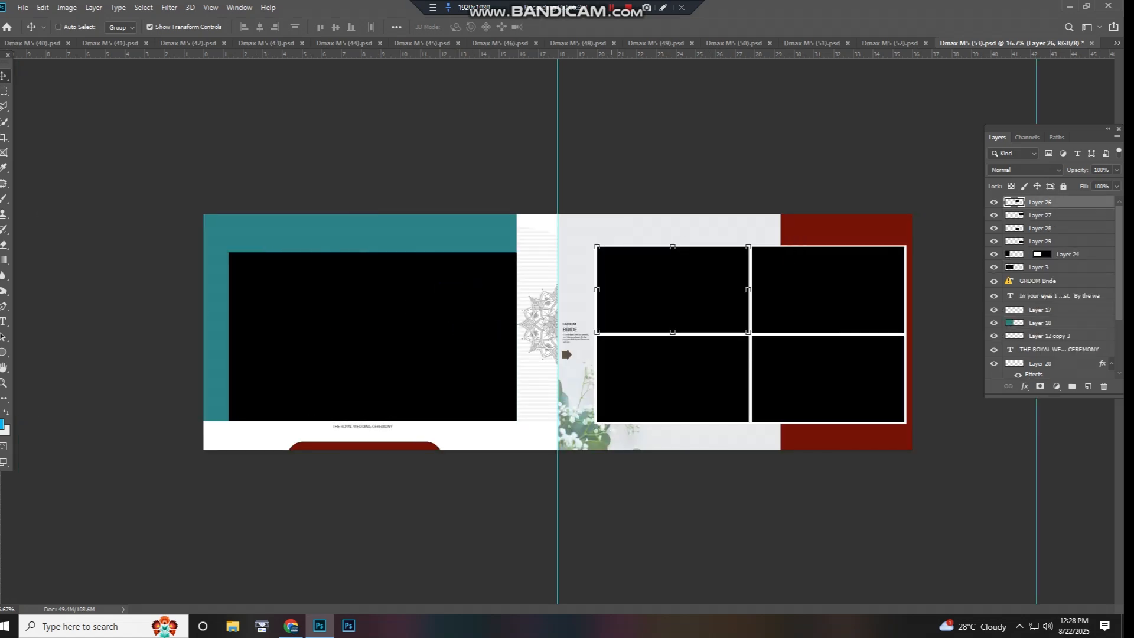
# - Test the mandala ornament on Layer 23 near the page fold and close Dmax M5 (53).psd without saving
pyautogui.rightClick(547, 319)
pyautogui.click(553, 325)
pyautogui.moveTo(552, 325); pyautogui.dragTo(542, 315)
pyautogui.press('Return')
pyautogui.rightClick(543, 315)
pyautogui.click(548, 321)
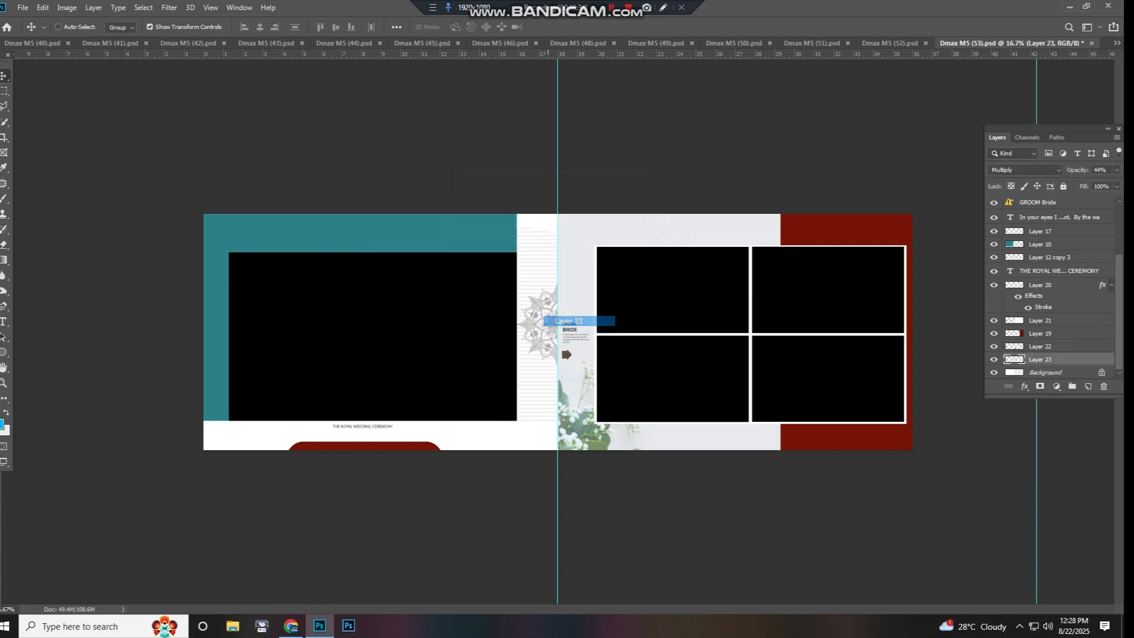
pyautogui.hotkey('ctrl', 'w')
pyautogui.click(560, 230)
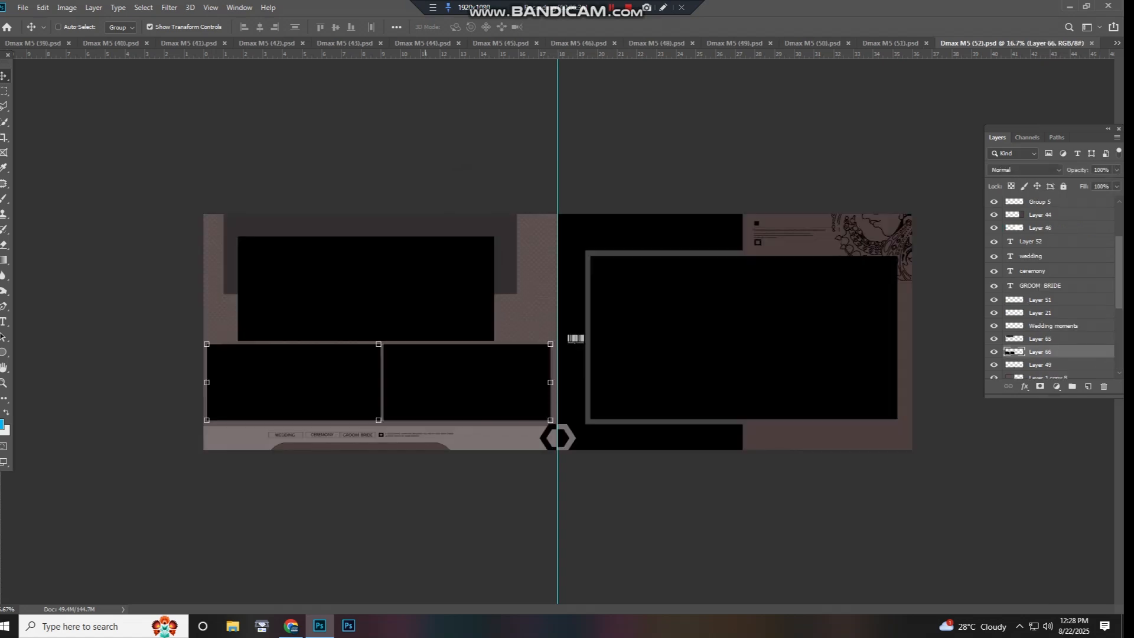
# - Test the left page's photo and the right page's large photo on Layer 63, and close Dmax M5 (52).psd
pyautogui.rightClick(423, 322)
pyautogui.click(443, 327)
pyautogui.press('Delete')
pyautogui.rightClick(652, 347)
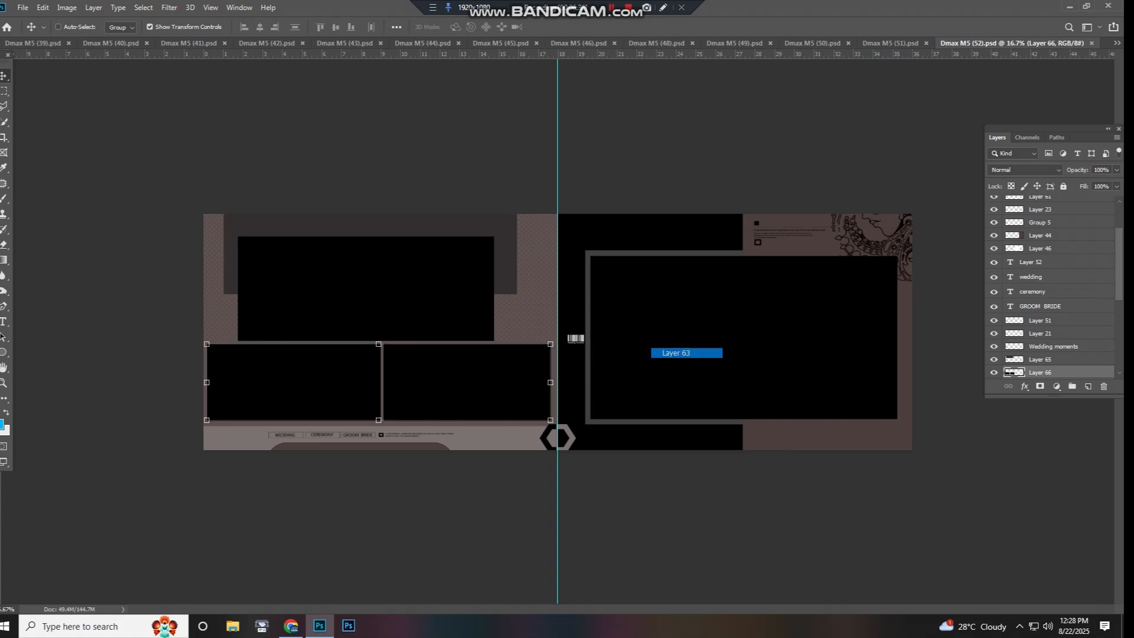
pyautogui.click(679, 352)
pyautogui.hotkey('ctrl', 'w')
# - Try moving the left page's upper photos on Layer 2 and lower photos on Layer 3, and undo both moves
pyautogui.click(444, 287)
pyautogui.moveTo(446, 287); pyautogui.dragTo(476, 267)
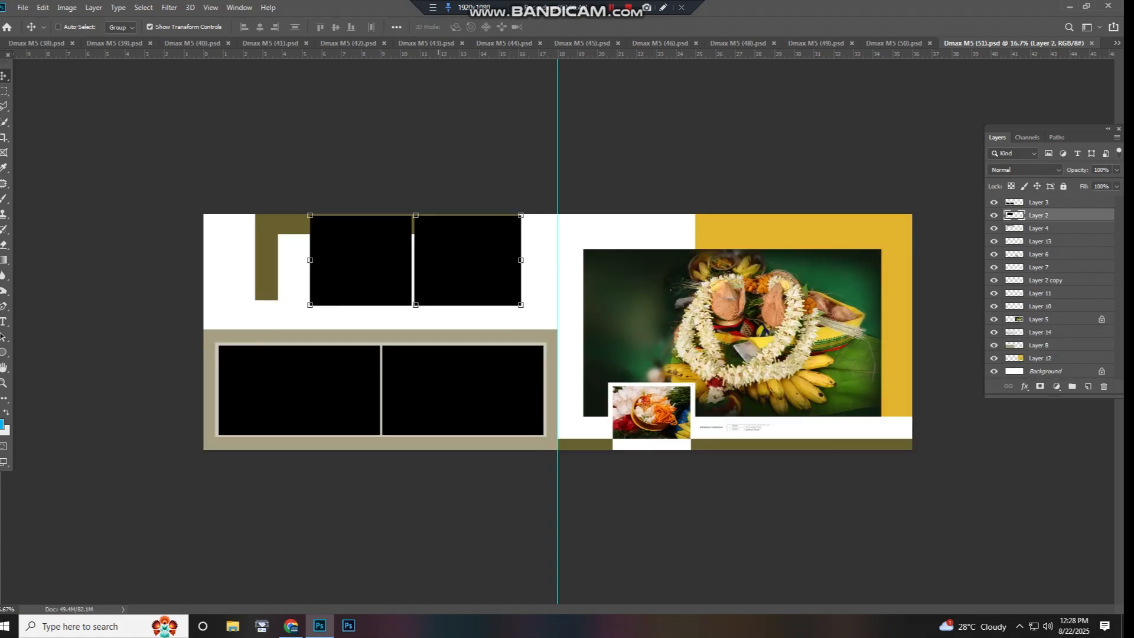
pyautogui.hotkey('ctrl', 'z')
pyautogui.rightClick(435, 401)
pyautogui.click(450, 407)
pyautogui.moveTo(450, 405); pyautogui.dragTo(502, 367)
pyautogui.hotkey('ctrl', 'z')
# - Test the right page's large ceremony photo on Layer 5 and close Dmax M5 (51).psd
pyautogui.rightClick(696, 370)
pyautogui.hotkey('ctrl', 'z')
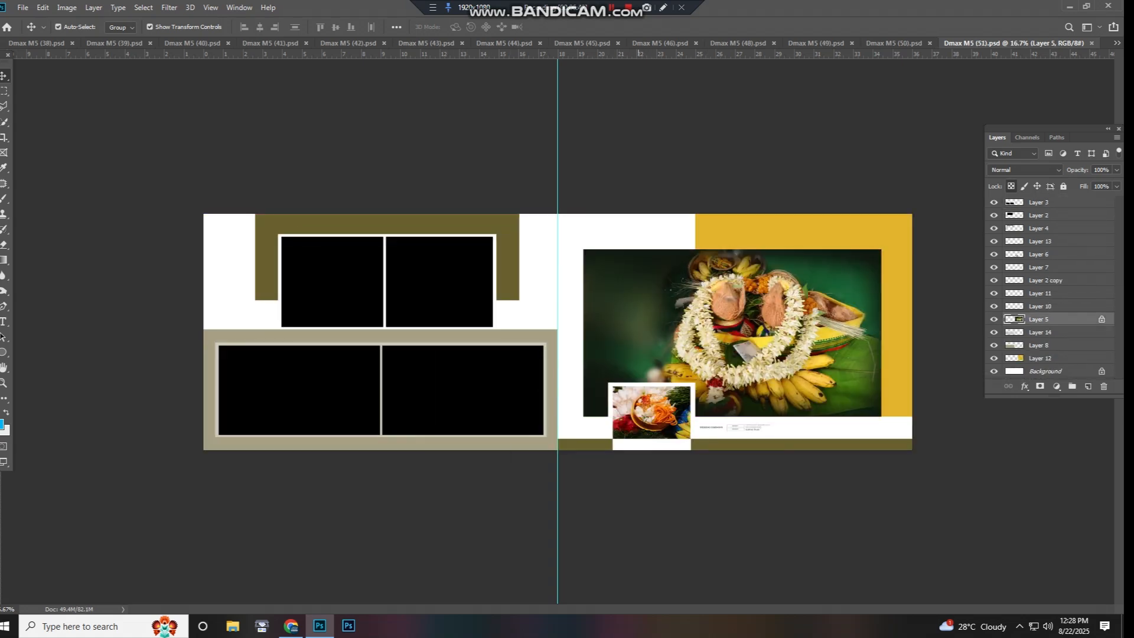
pyautogui.hotkey('ctrl', 'w')
# - Try moving the right page's upper photos and its lower photo on Layer 14, and undo both moves
pyautogui.moveTo(620, 309); pyautogui.dragTo(645, 296)
pyautogui.hotkey('ctrl', 'z')
pyautogui.rightClick(690, 362)
pyautogui.click(707, 369)
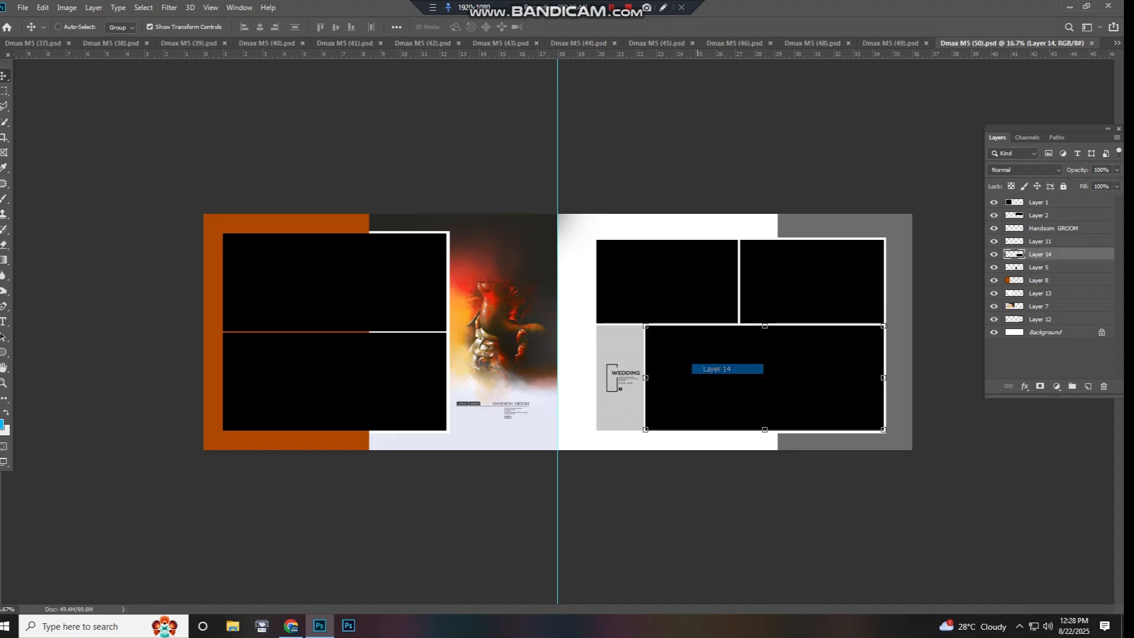
pyautogui.moveTo(707, 369); pyautogui.dragTo(735, 348)
pyautogui.hotkey('ctrl', 'z')
# - Try moving the left page's photos on Layer 1 and undo the move
pyautogui.rightClick(361, 335)
pyautogui.click(377, 342)
pyautogui.moveTo(379, 348); pyautogui.dragTo(368, 372)
pyautogui.hotkey('ctrl', 'z')
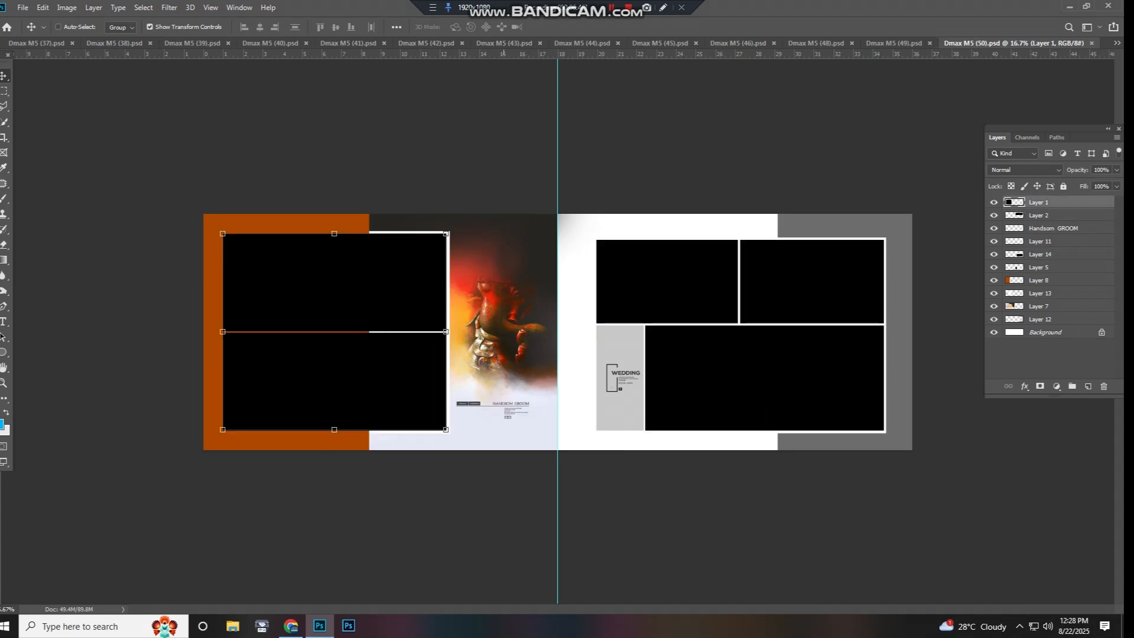
# - Inspect and test-move the Ganesha artwork on Layer 7, undo the move, and close Dmax M5 (50).psd
pyautogui.scroll(4, 512, 319)
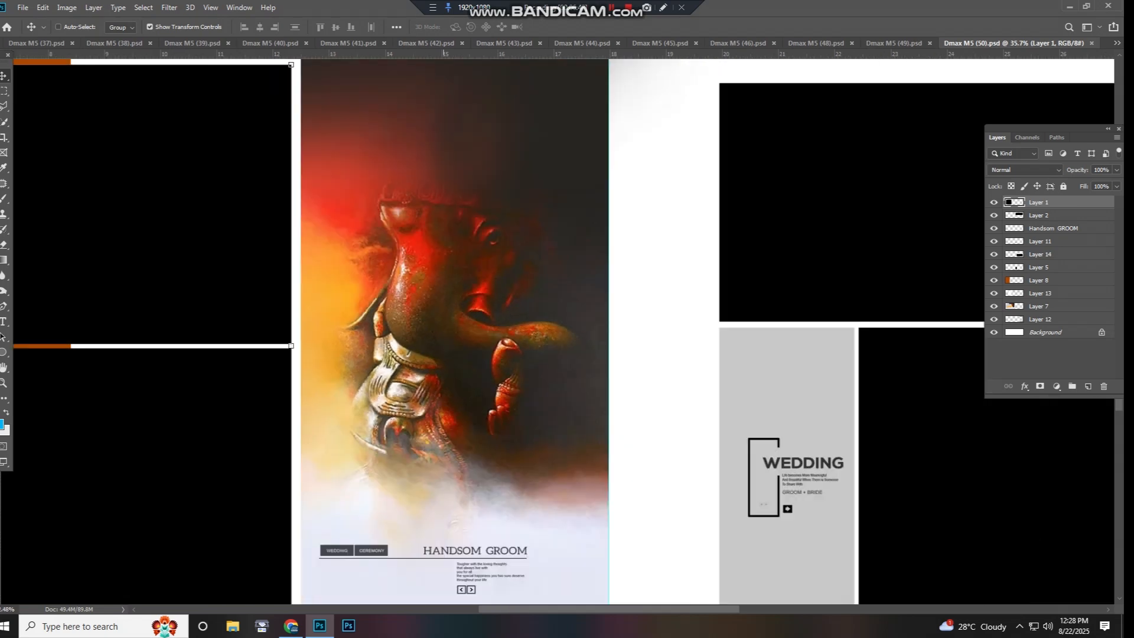
pyautogui.scroll(-3, 446, 332)
pyautogui.rightClick(464, 339)
pyautogui.click(481, 345)
pyautogui.moveTo(481, 347); pyautogui.dragTo(498, 319)
pyautogui.hotkey('ctrl', 'z')
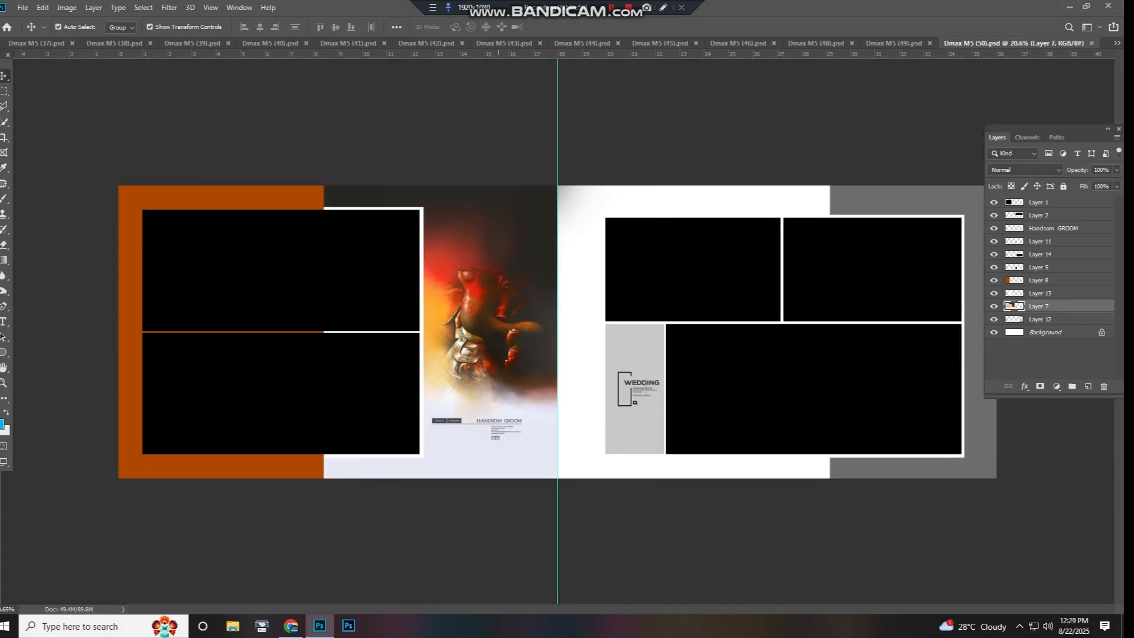
pyautogui.hotkey('ctrl', 'w')
# - Try moving the right page's photos and the white-framed photos on Layer 6, and undo both moves
pyautogui.scroll(-3, 513, 331)
pyautogui.moveTo(612, 349); pyautogui.dragTo(647, 301)
pyautogui.hotkey('ctrl', 'z')
pyautogui.rightClick(523, 325)
pyautogui.click(537, 331)
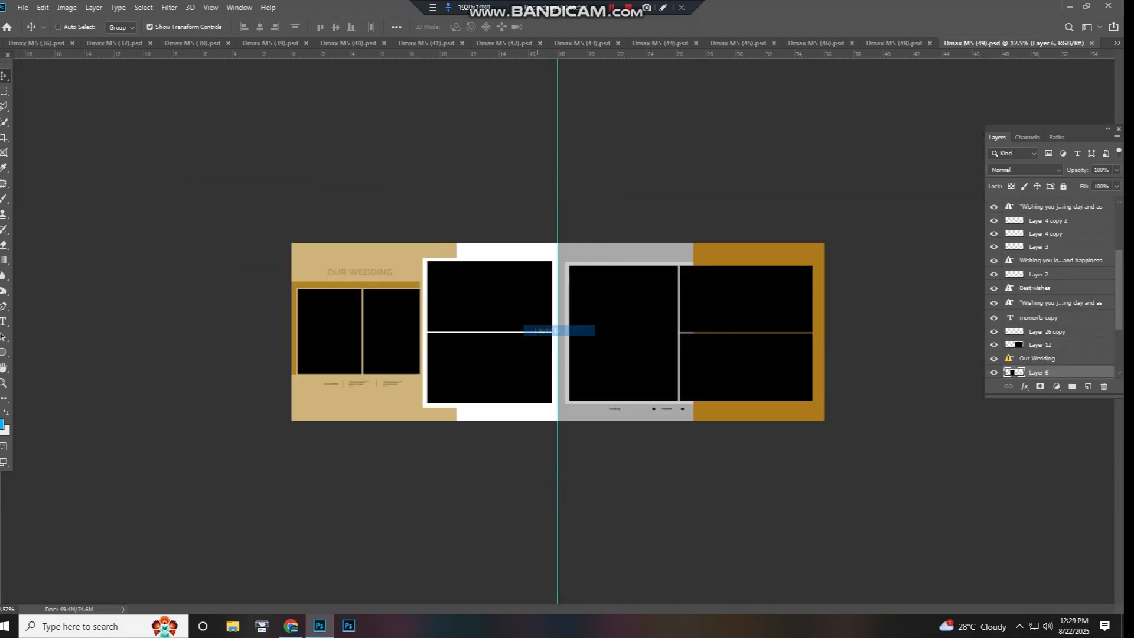
pyautogui.moveTo(538, 331); pyautogui.dragTo(504, 359)
pyautogui.hotkey('ctrl', 'z')
# - Test-move the left page's small photos on Layer 1, undo the move, and close Dmax M5 (49).psd
pyautogui.rightClick(370, 320)
pyautogui.click(386, 326)
pyautogui.moveTo(386, 326); pyautogui.dragTo(382, 360)
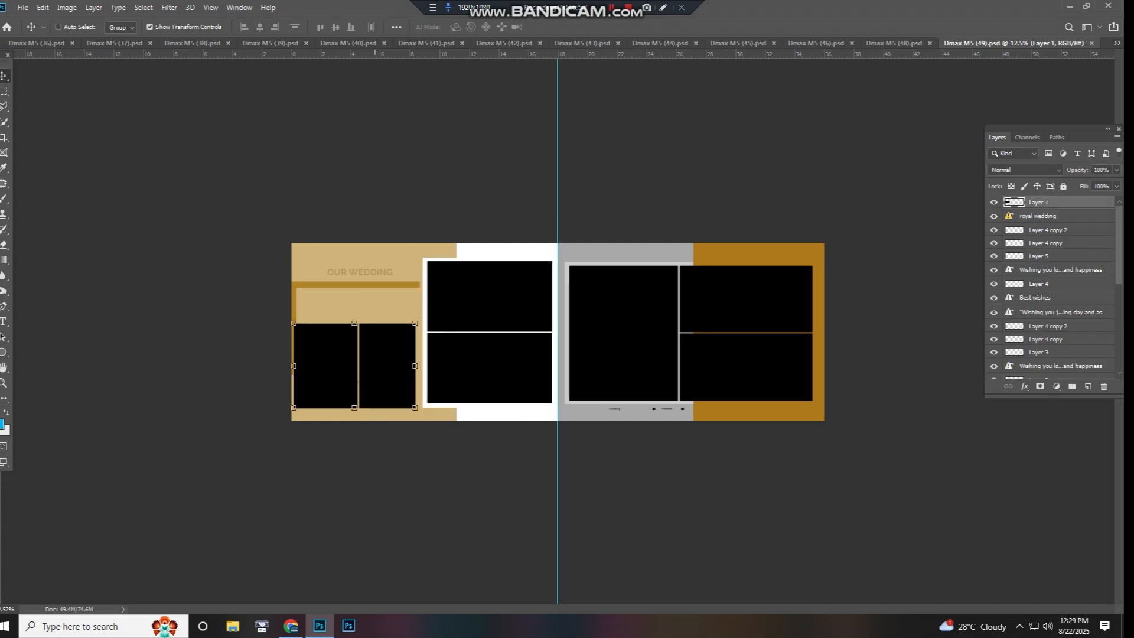
pyautogui.hotkey('ctrl', 'z')
pyautogui.hotkey('ctrl', 'w')
# - Test-move the right page's photo on Layer 2 and the left page's photos on Layer 1, undo both, and close Dmax M5 (48).psd
pyautogui.click(671, 337)
pyautogui.scroll(-1, 557, 332)
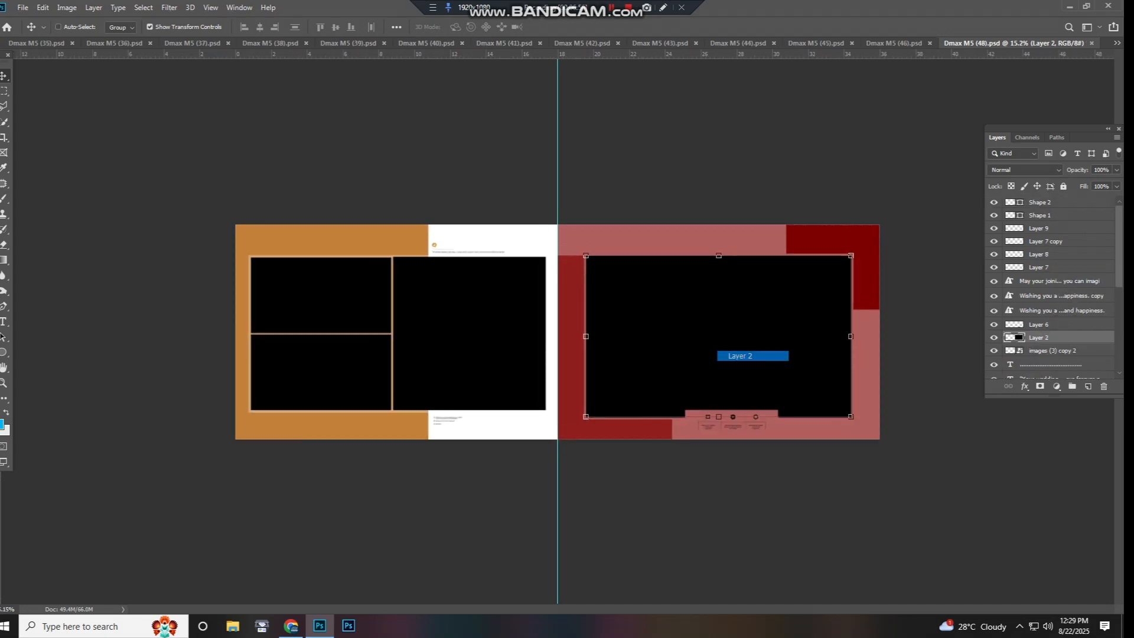
pyautogui.moveTo(733, 356); pyautogui.dragTo(792, 327)
pyautogui.hotkey('ctrl', 'z')
pyautogui.rightClick(523, 326)
pyautogui.click(532, 333)
pyautogui.moveTo(532, 333); pyautogui.dragTo(553, 305)
pyautogui.hotkey('ctrl', 'z')
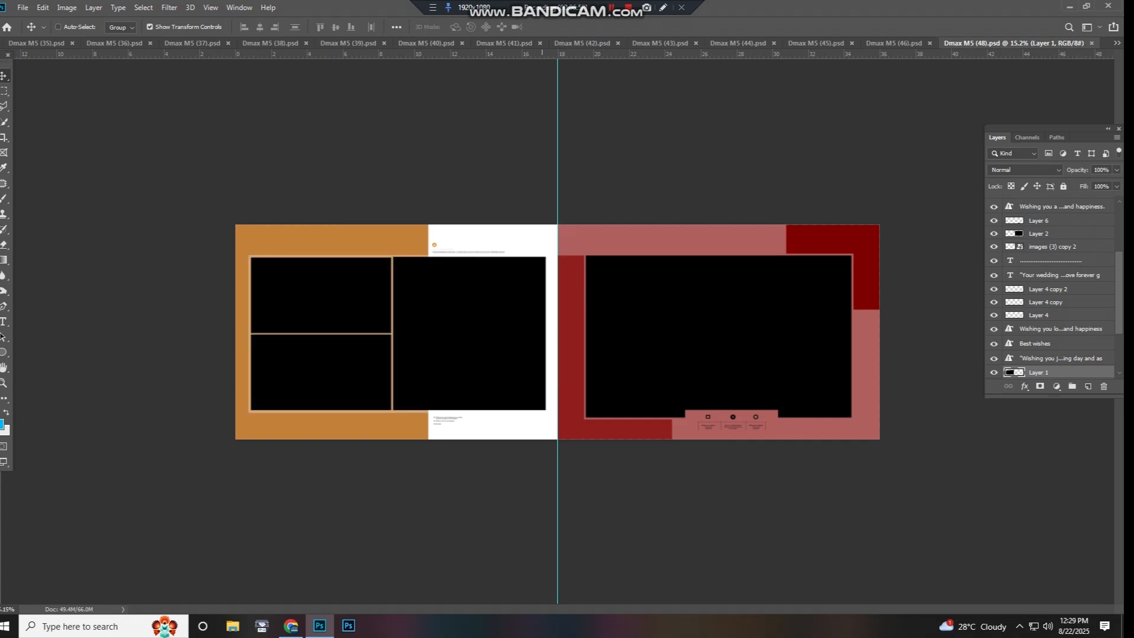
pyautogui.hotkey('ctrl', 'w')
# - Close the documents from Dmax M5 (46).psd down to Dmax M5 (35).psd one after another
pyautogui.hotkey('ctrl', 'w')
pyautogui.hotkey('ctrl', 'w')
pyautogui.hotkey('ctrl', 'w')
pyautogui.hotkey('ctrl', 'w')
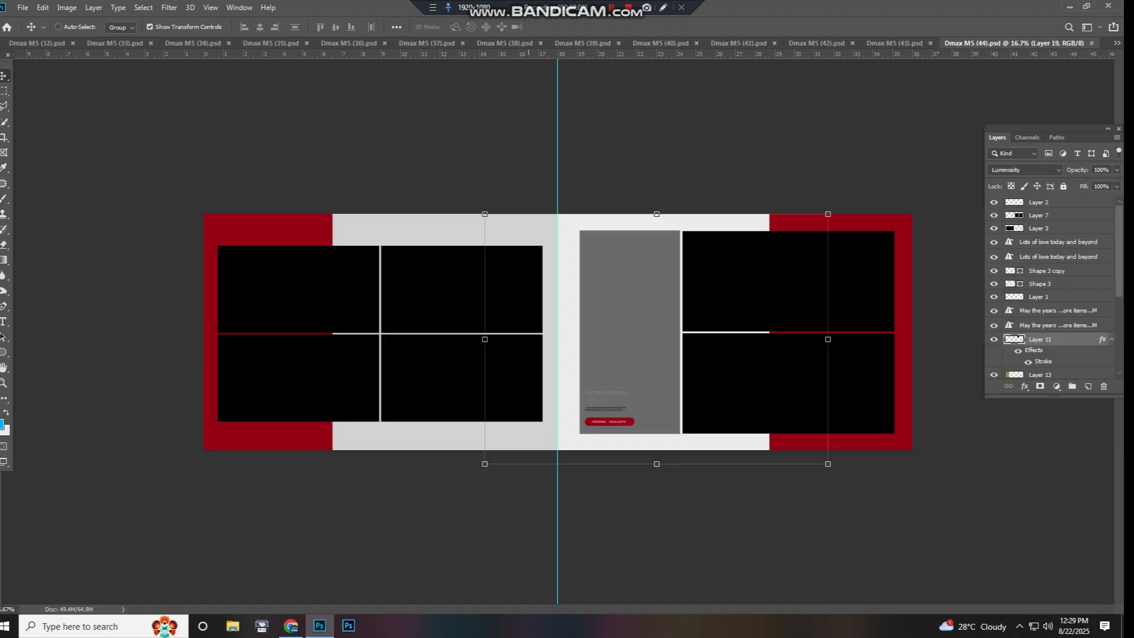
pyautogui.hotkey('ctrl', 'w')
pyautogui.hotkey('ctrl', 'w')
pyautogui.hotkey('ctrl', 'w')
pyautogui.hotkey('ctrl', 'w')
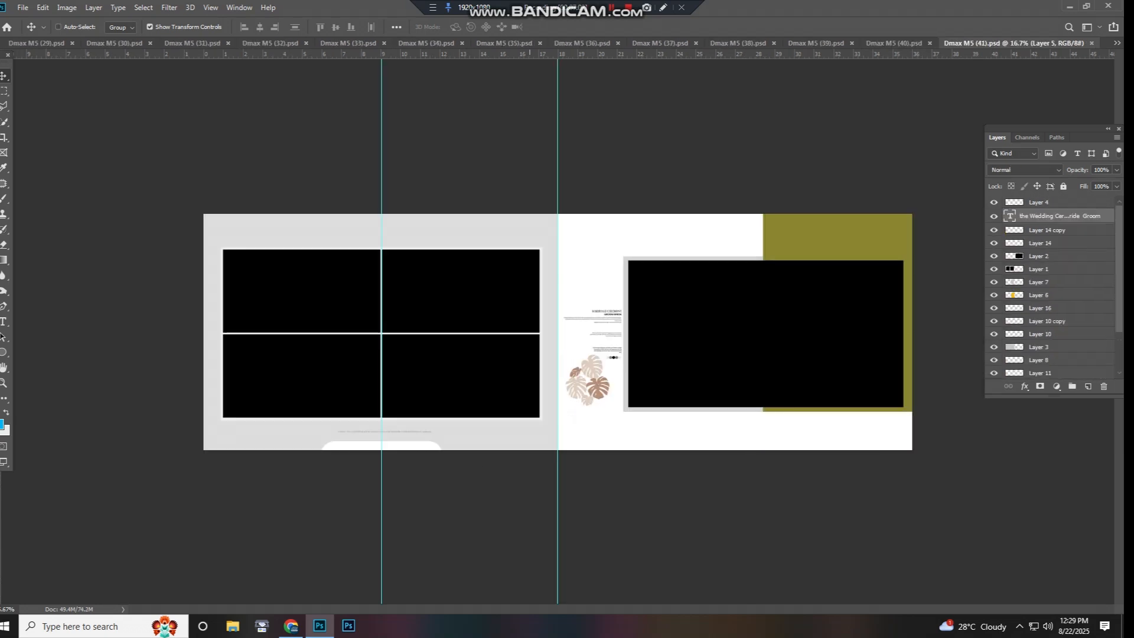
pyautogui.hotkey('ctrl', 'w')
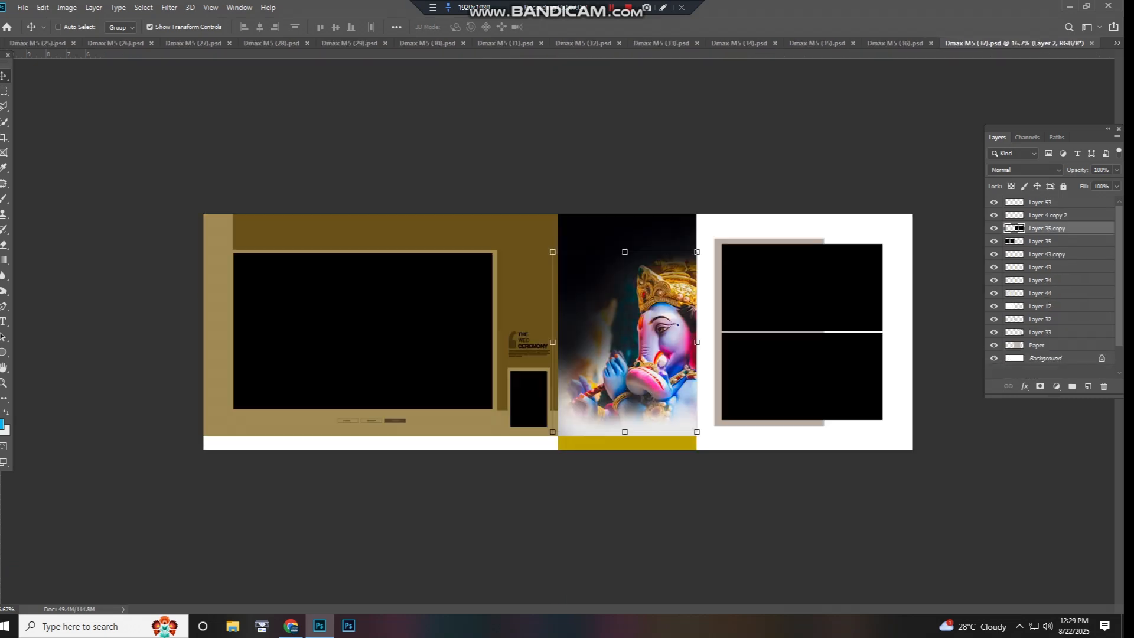
# - Close the documents from Dmax M5 (34).psd down to Dmax M5 (3).psd one after another
pyautogui.hotkey('ctrl', 'w')
pyautogui.hotkey('ctrl', 'w')
pyautogui.hotkey('ctrl', 'w')
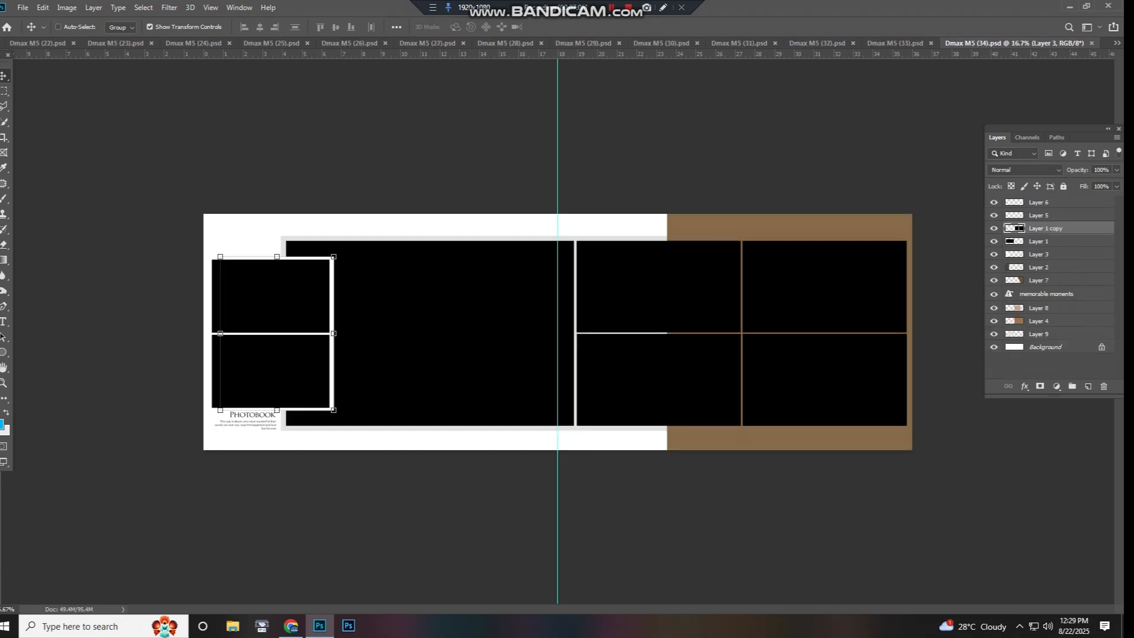
pyautogui.hotkey('ctrl', 'w')
pyautogui.hotkey('ctrl', 'w')
pyautogui.hotkey('ctrl', 'w')
pyautogui.hotkey('ctrl', 'w')
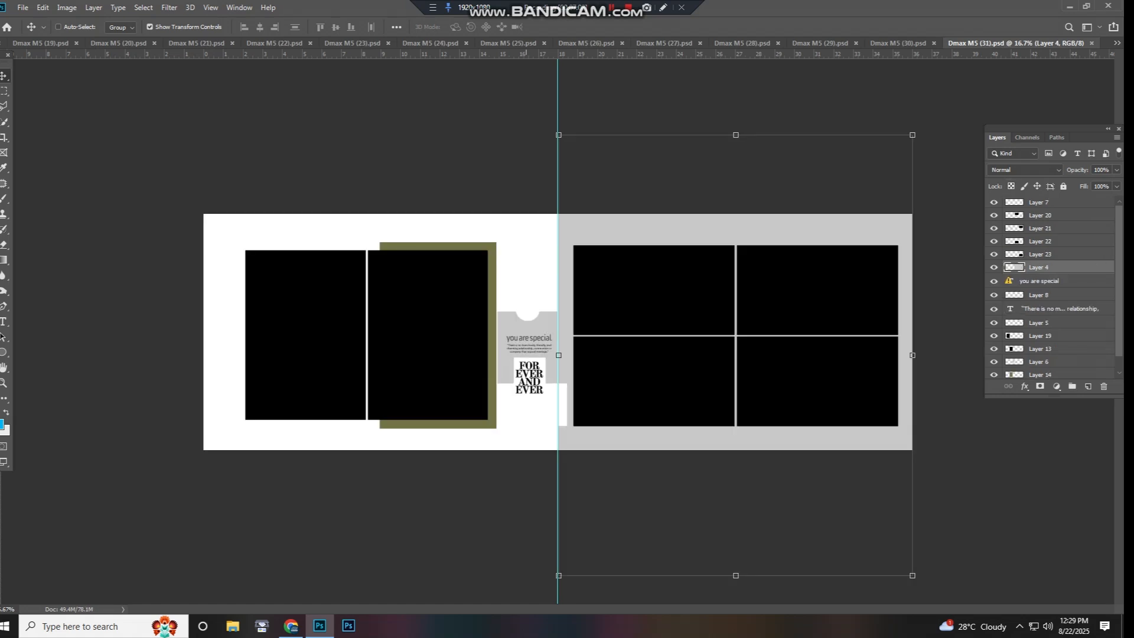
pyautogui.hotkey('ctrl', 'w')
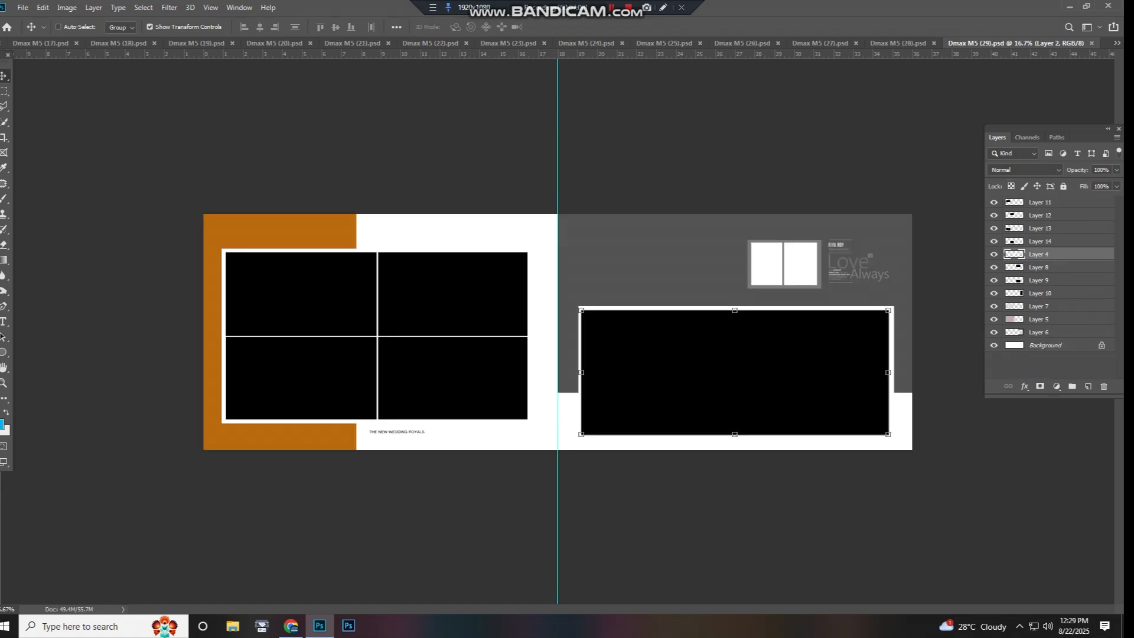
pyautogui.hotkey('ctrl', 'w')
pyautogui.press('w')
pyautogui.hotkey('ctrl', 'w')
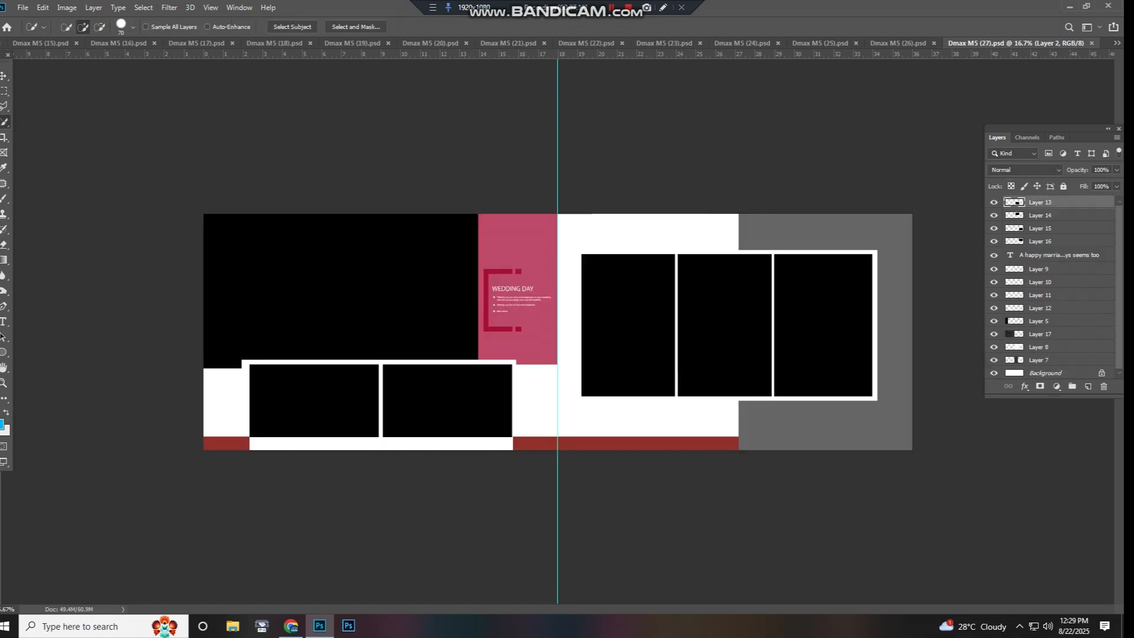
pyautogui.hotkey('ctrl', 'w')
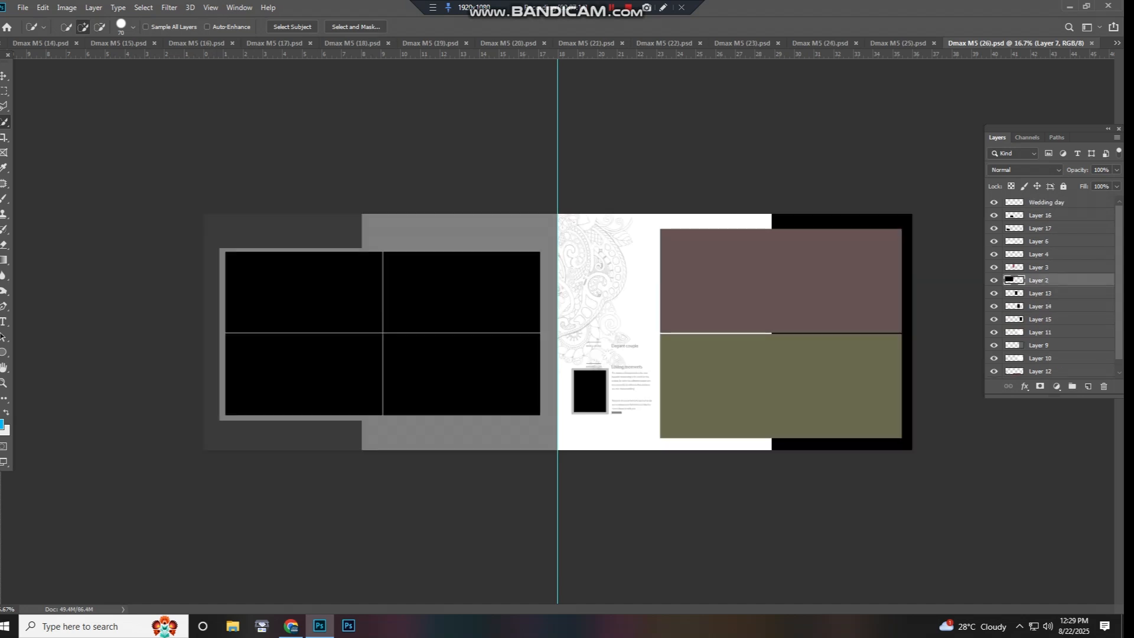
pyautogui.hotkey('ctrl', 'w')
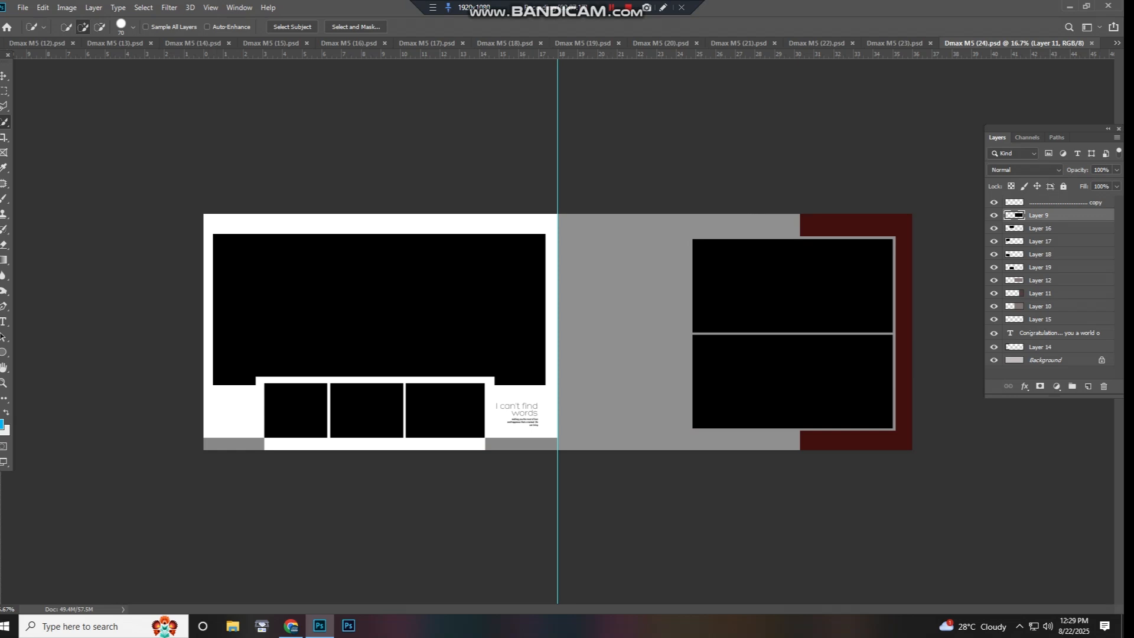
pyautogui.hotkey('ctrl', 'w')
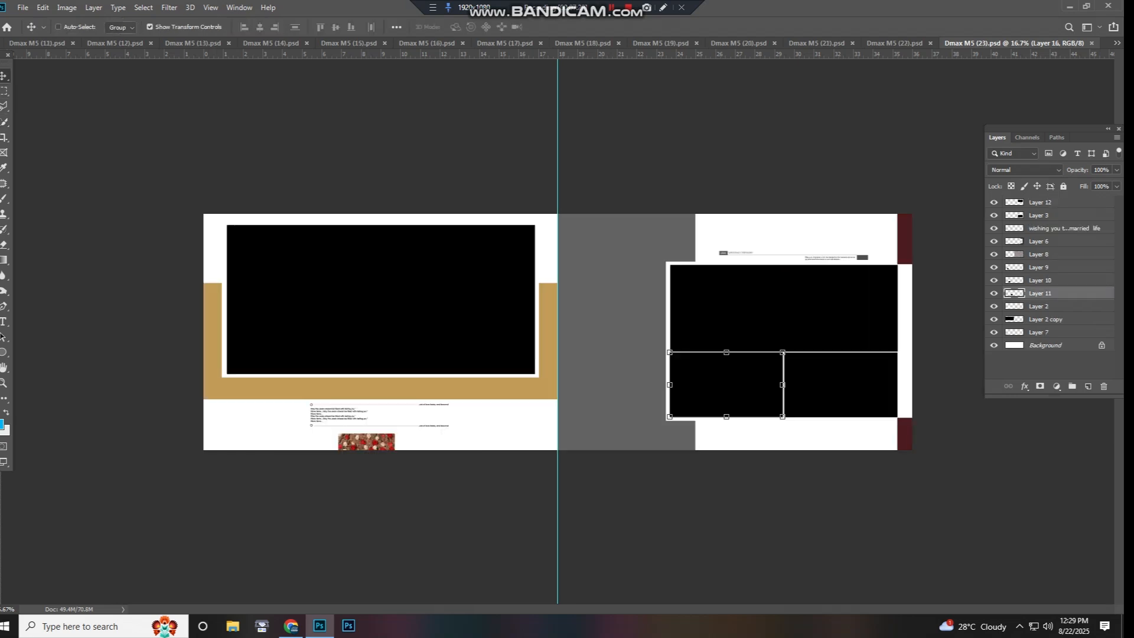
pyautogui.hotkey('ctrl', 'w')
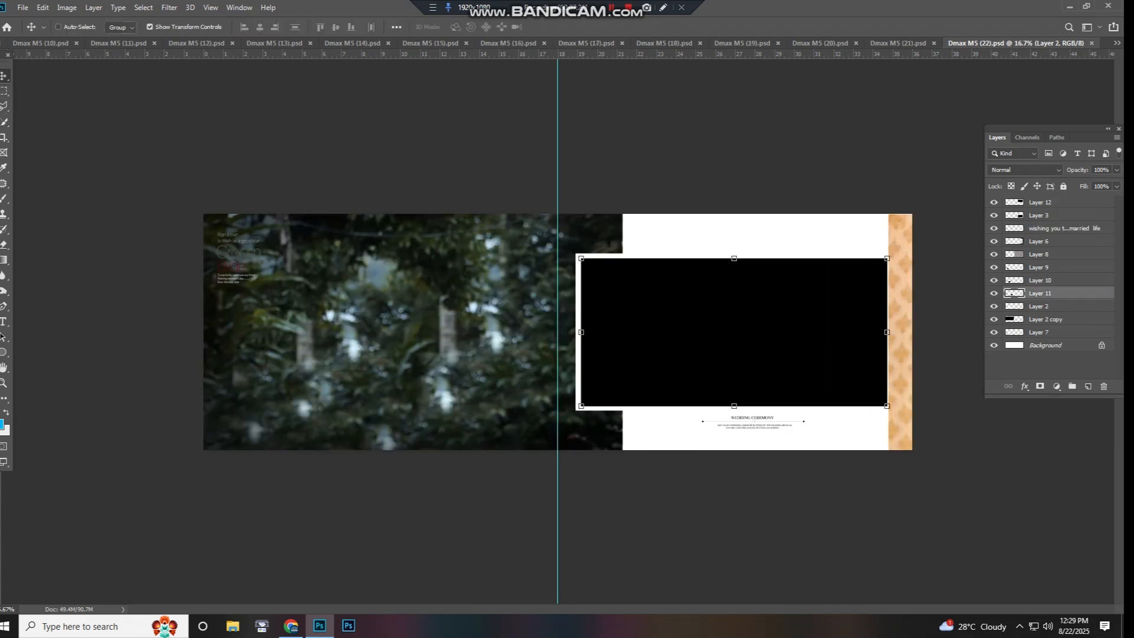
pyautogui.hotkey('ctrl', 'w')
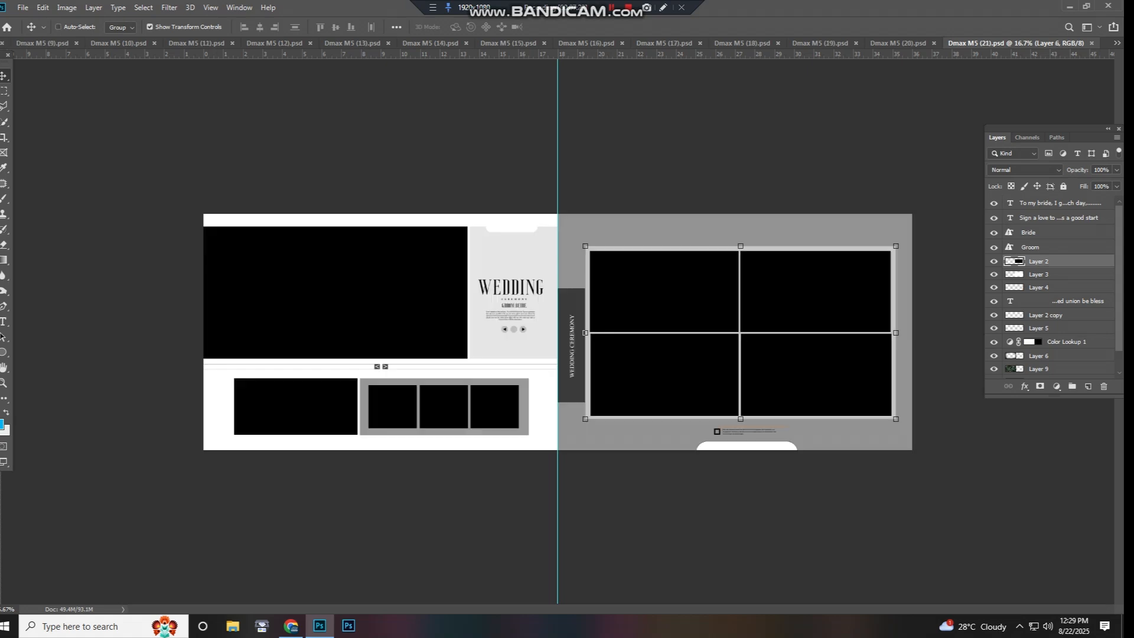
pyautogui.hotkey('ctrl', 'w')
pyautogui.hotkey('ctrl', 'w')
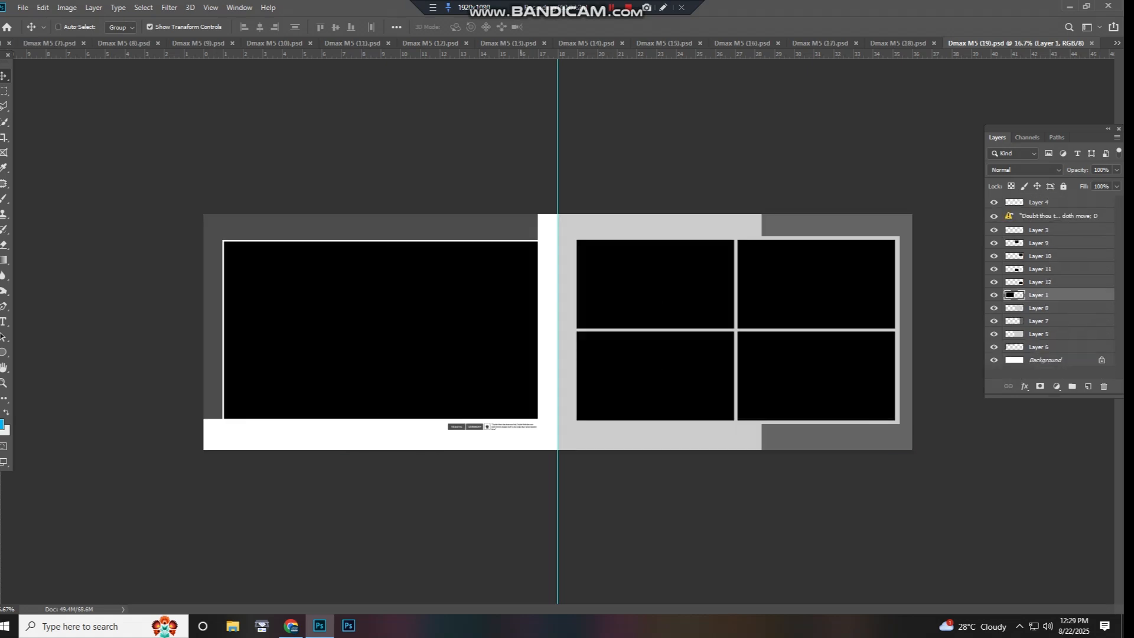
pyautogui.hotkey('ctrl', 'w')
pyautogui.hotkey('ctrl', 'w')
pyautogui.hotkey('ctrl', 'w')
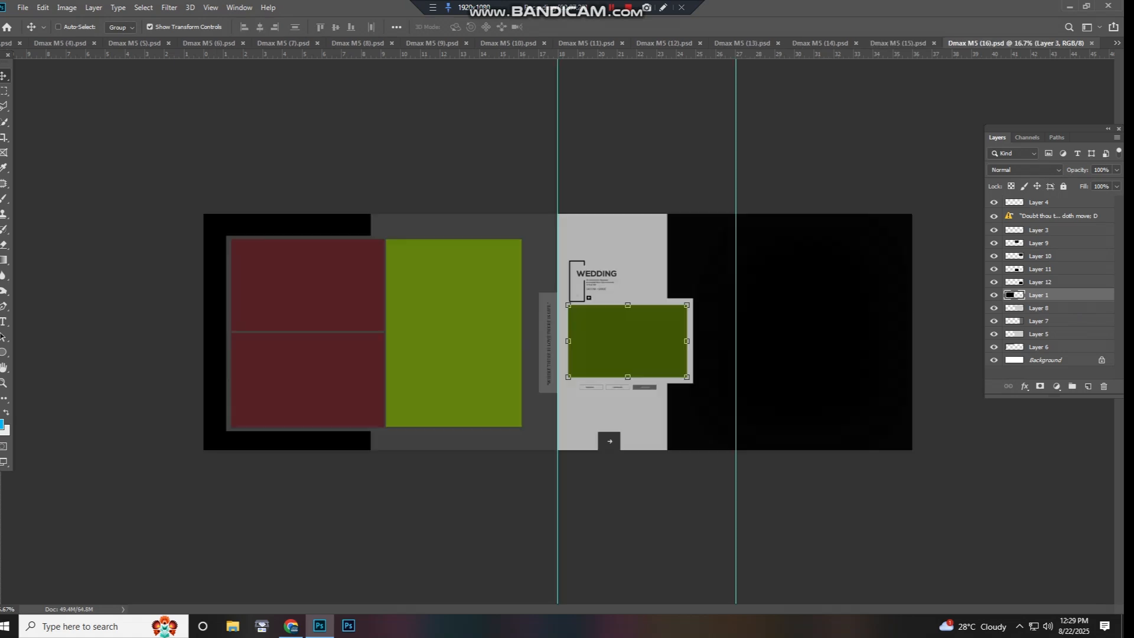
pyautogui.hotkey('ctrl', 'w')
pyautogui.hotkey('ctrl', 'w')
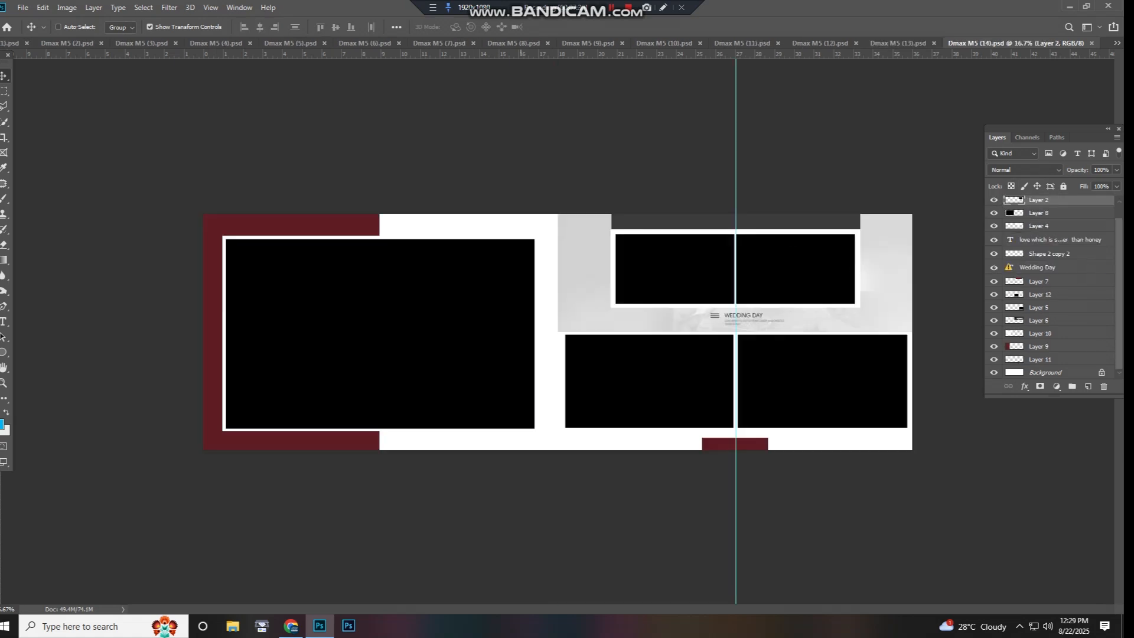
pyautogui.hotkey('ctrl', 'w')
pyautogui.hotkey('ctrl', 'w')
pyautogui.hotkey('ctrl', 'w')
pyautogui.hotkey('ctrl', 'w')
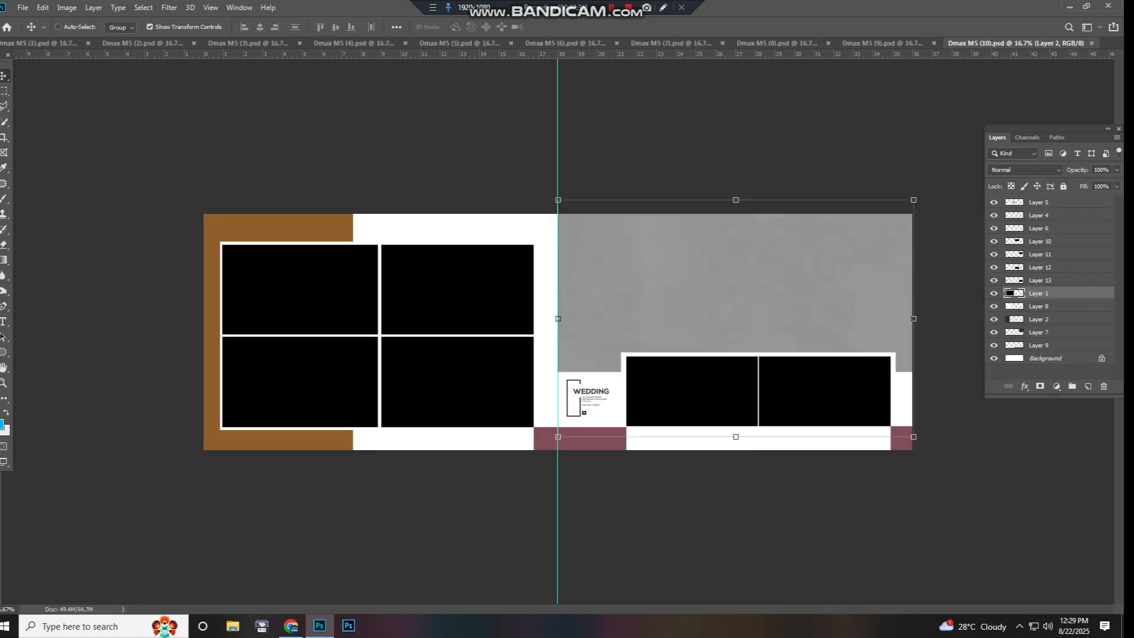
pyautogui.hotkey('ctrl', 'w')
pyautogui.hotkey('ctrl', 'w')
pyautogui.hotkey('ctrl', 'w')
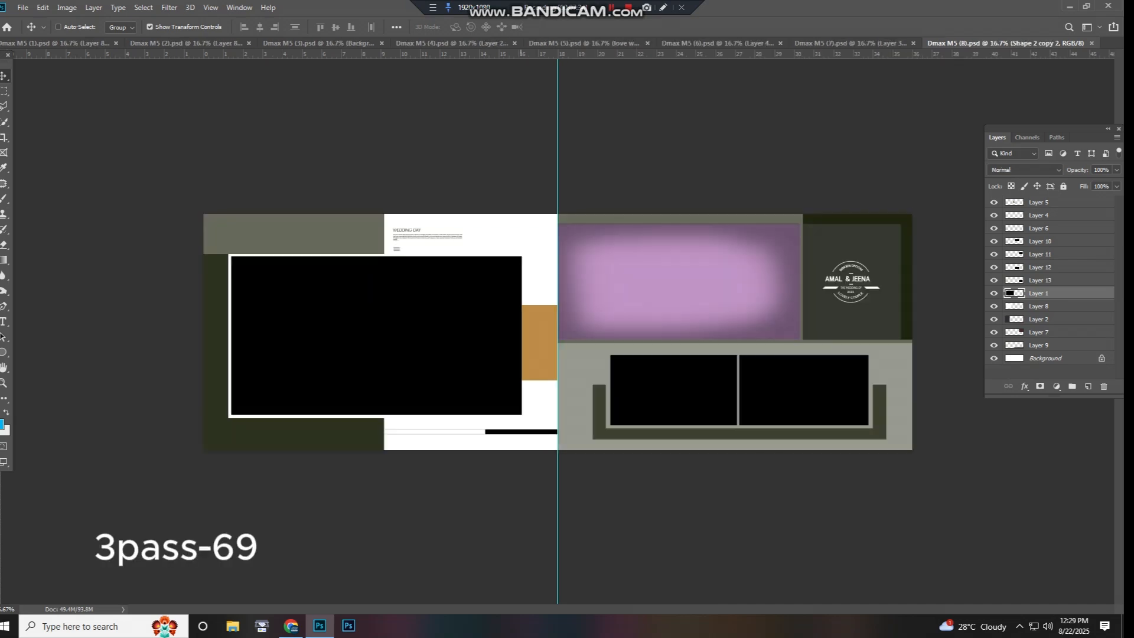
pyautogui.hotkey('ctrl', 'w')
pyautogui.hotkey('ctrl', 'w')
pyautogui.hotkey('ctrl', 'w')
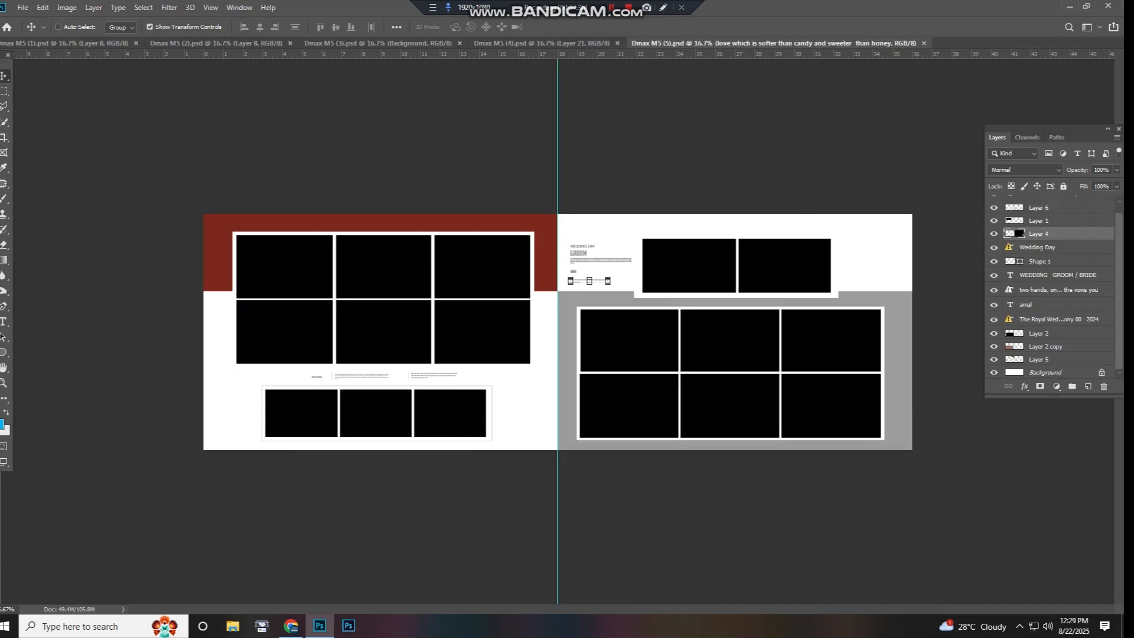
pyautogui.hotkey('ctrl', 'w')
pyautogui.hotkey('ctrl', 'w')
pyautogui.hotkey('ctrl', 'w')
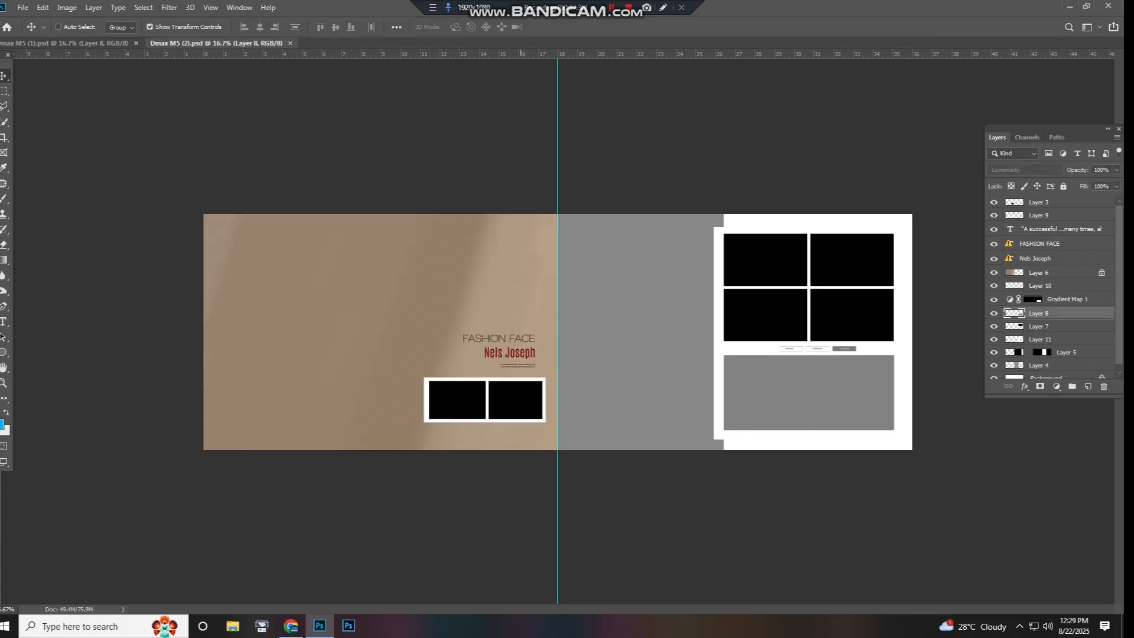